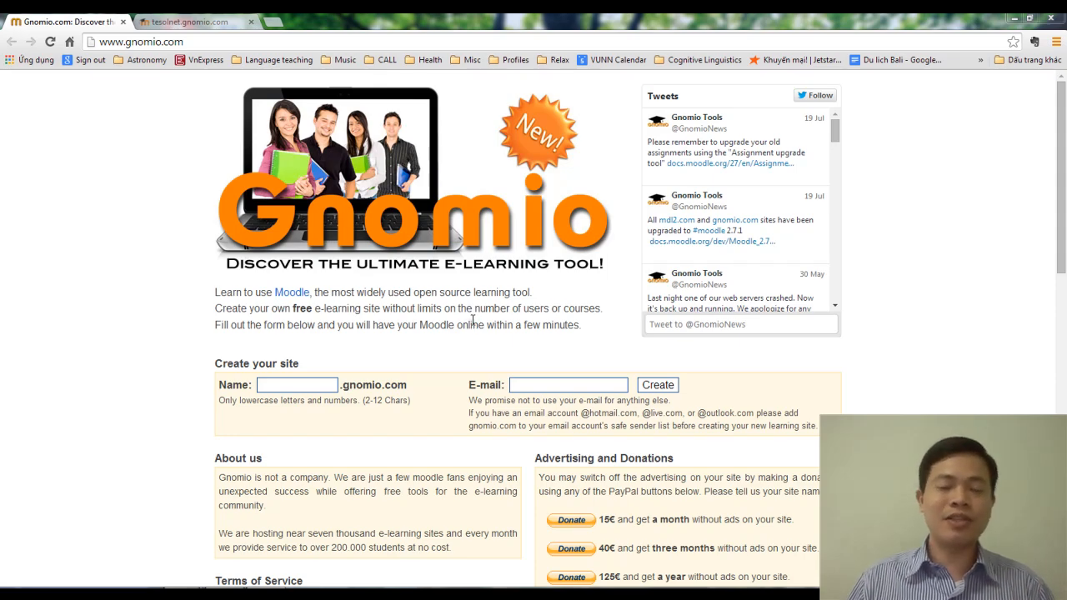
Step: Click into the Name and E-mail fields of Gnomio's Create your site form
{"action": "left_click", "coordinate": [288, 387]}
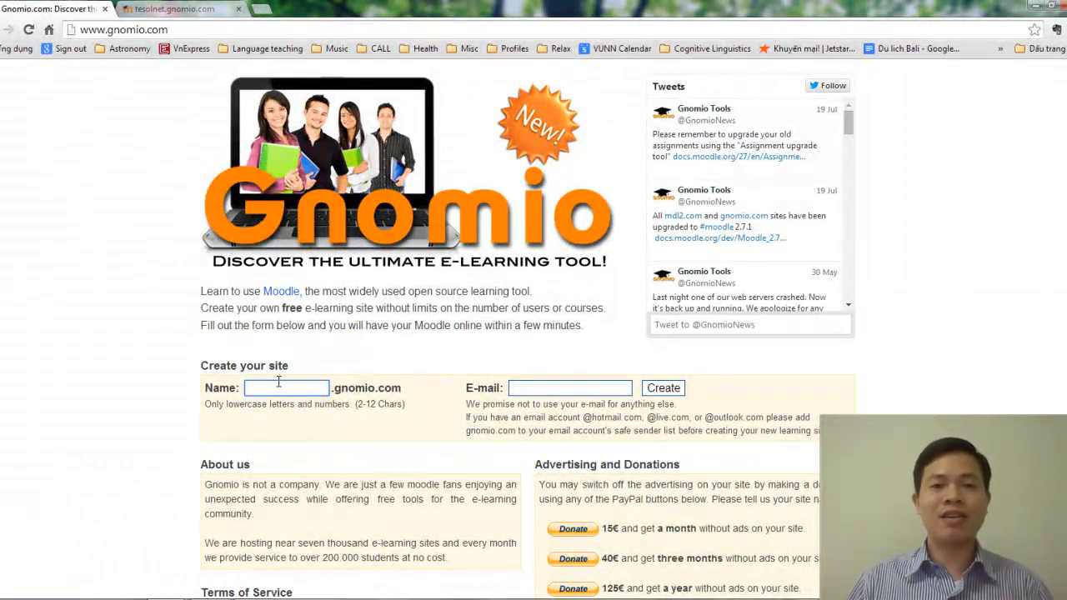
{"action": "left_click", "coordinate": [531, 390]}
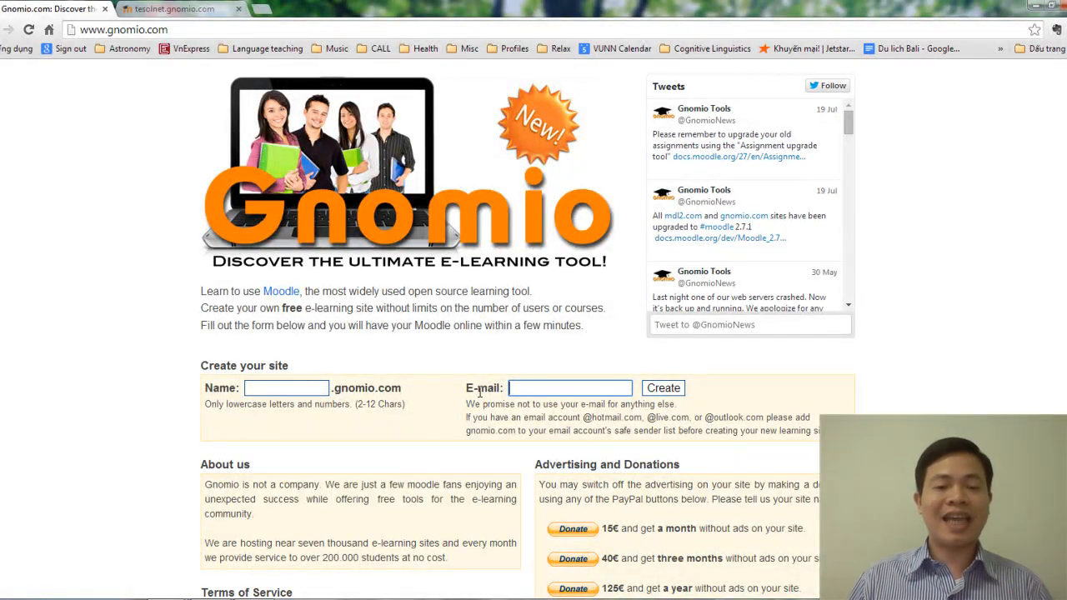
Step: On the tesolnet.gnomio.com site, open its Log in page in a new tab
{"action": "left_click", "coordinate": [154, 9]}
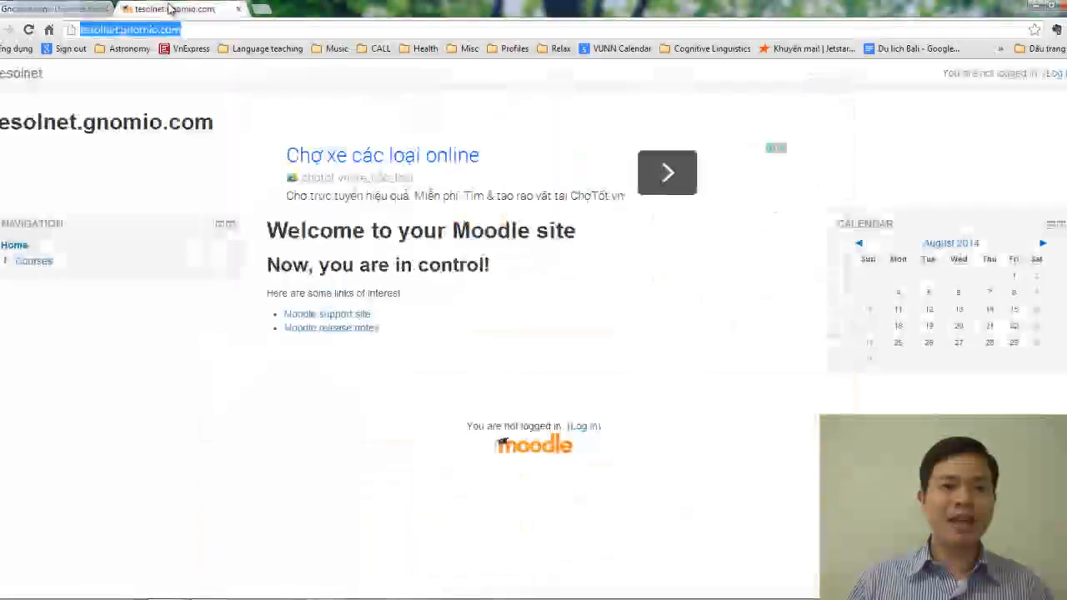
{"action": "left_click", "coordinate": [120, 30]}
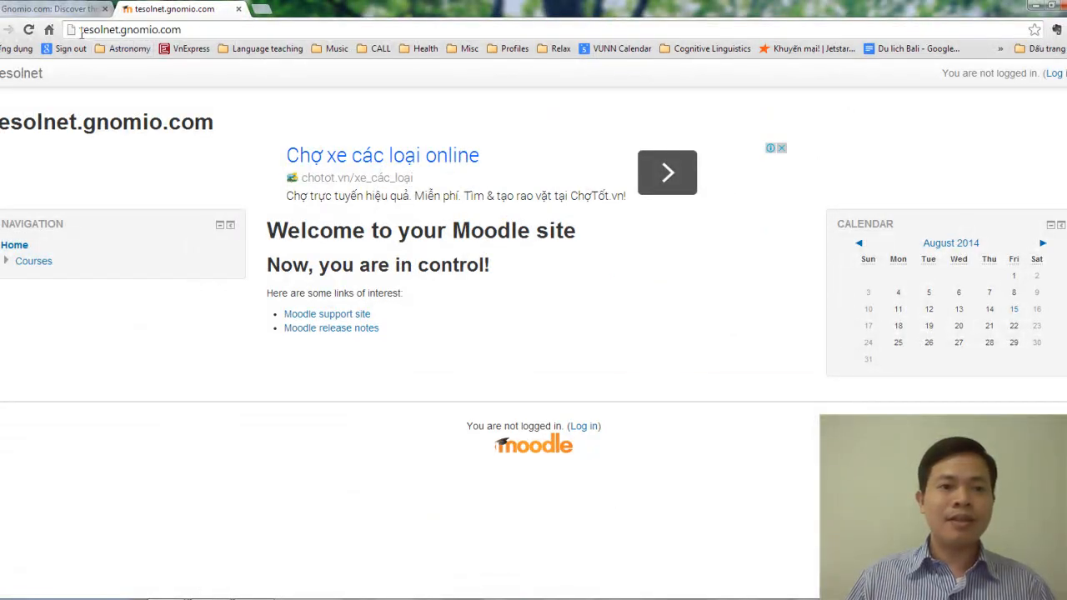
{"action": "left_click_drag", "start_coordinate": [193, 33], "coordinate": [82, 32]}
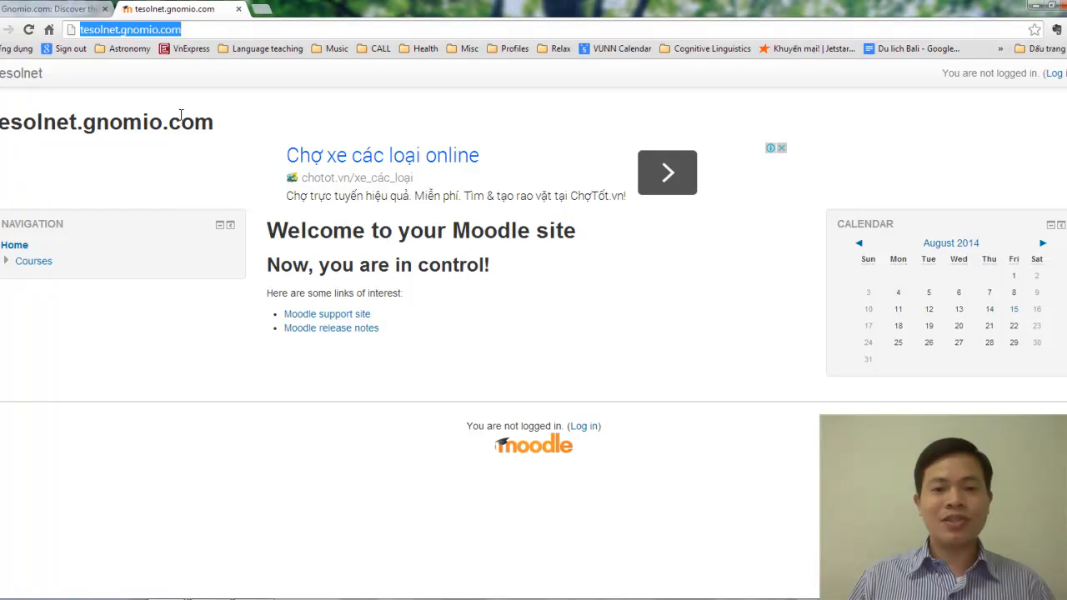
{"action": "left_click", "coordinate": [469, 127]}
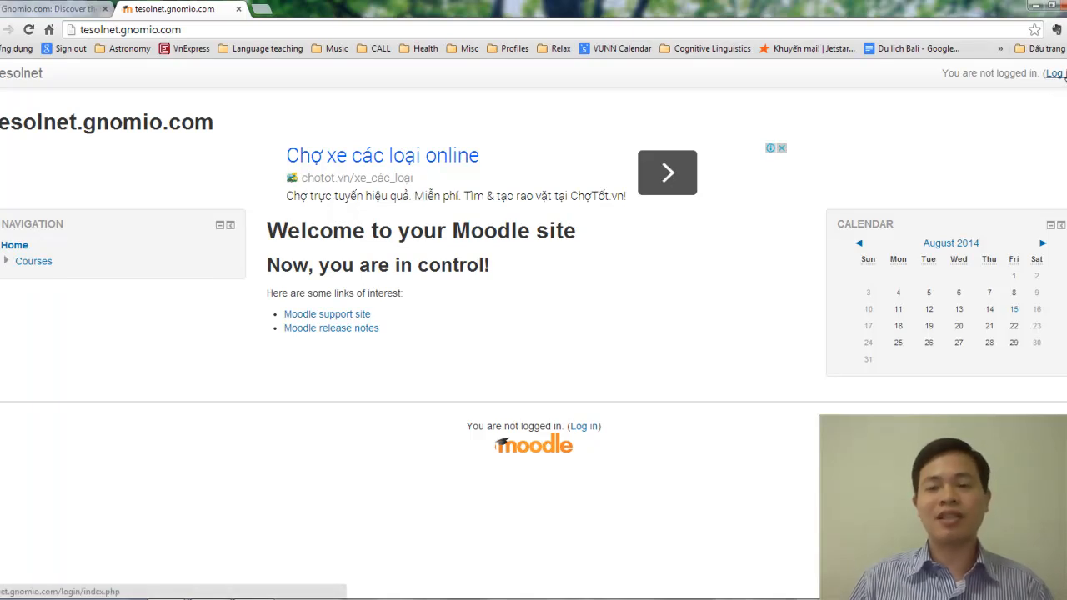
{"action": "middle_click", "coordinate": [1063, 73]}
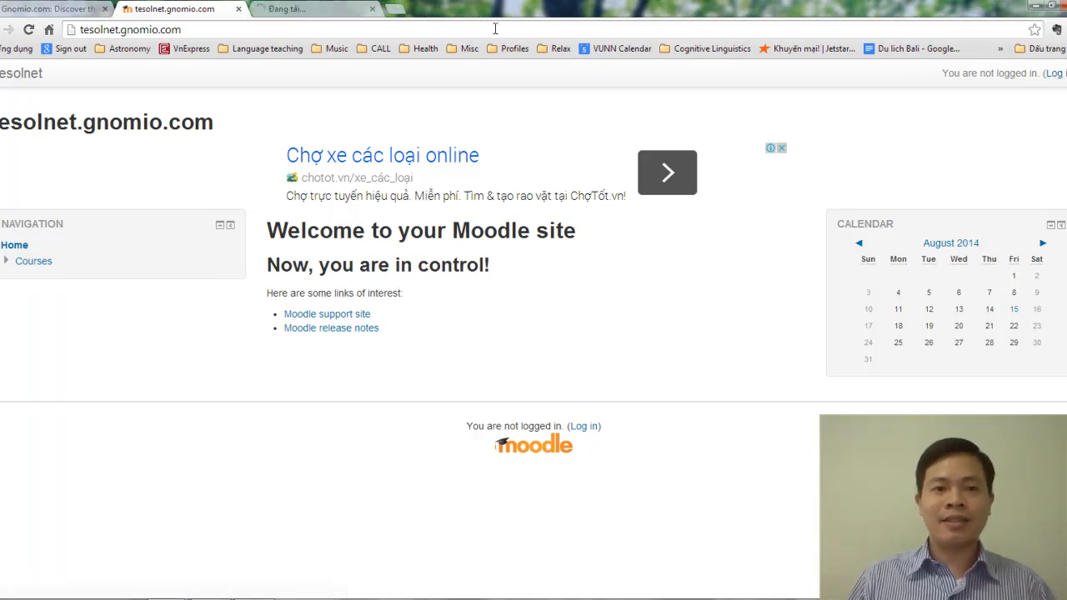
{"action": "left_click", "coordinate": [337, 10]}
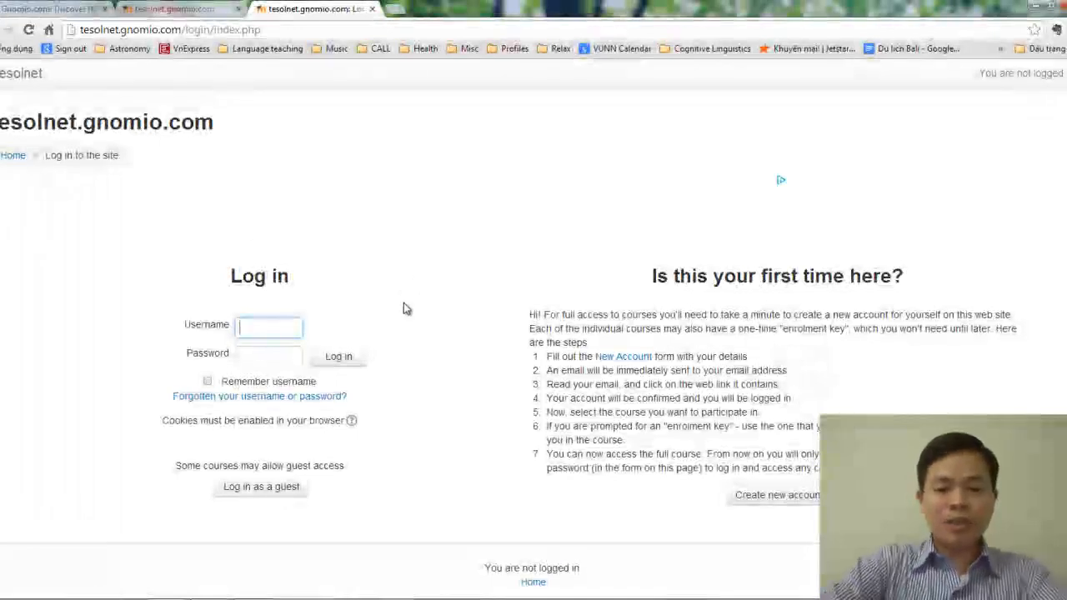
Step: Log in to tesolnet with username 'admin' and the administrator password
{"action": "type", "text": "admin"}
{"action": "key", "text": "Tab"}
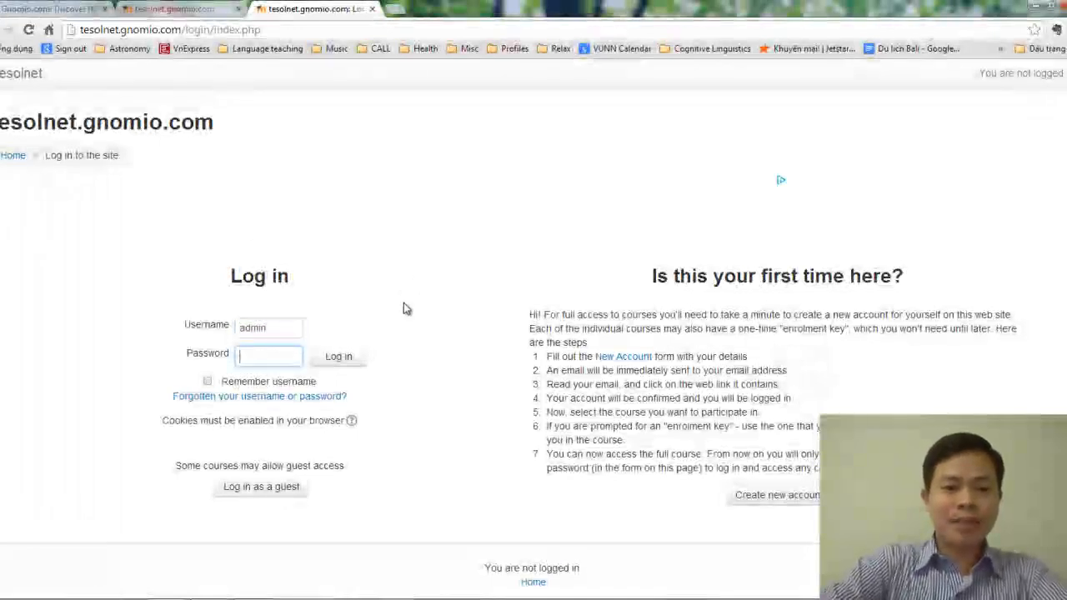
{"action": "type", "text": "•••••••"}
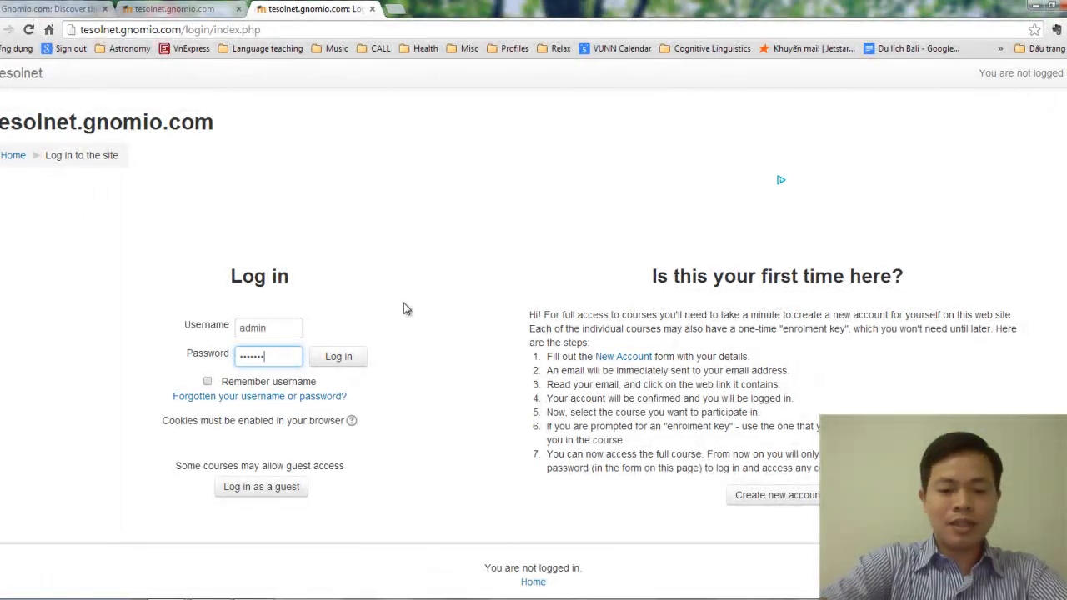
{"action": "type", "text": "•••••"}
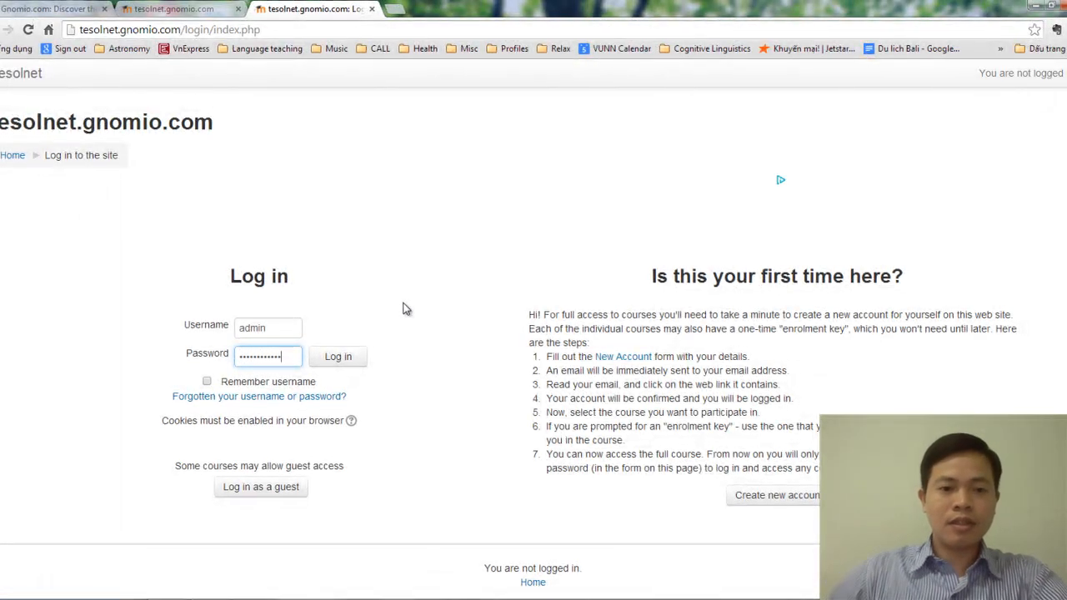
{"action": "left_click", "coordinate": [341, 357]}
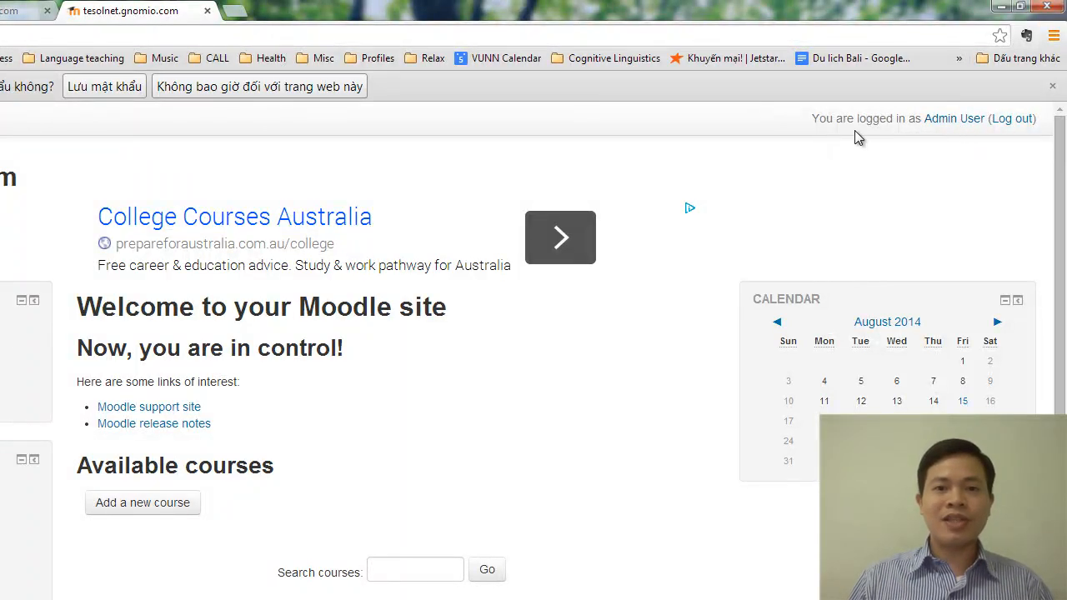
{"action": "middle_click", "coordinate": [950, 126]}
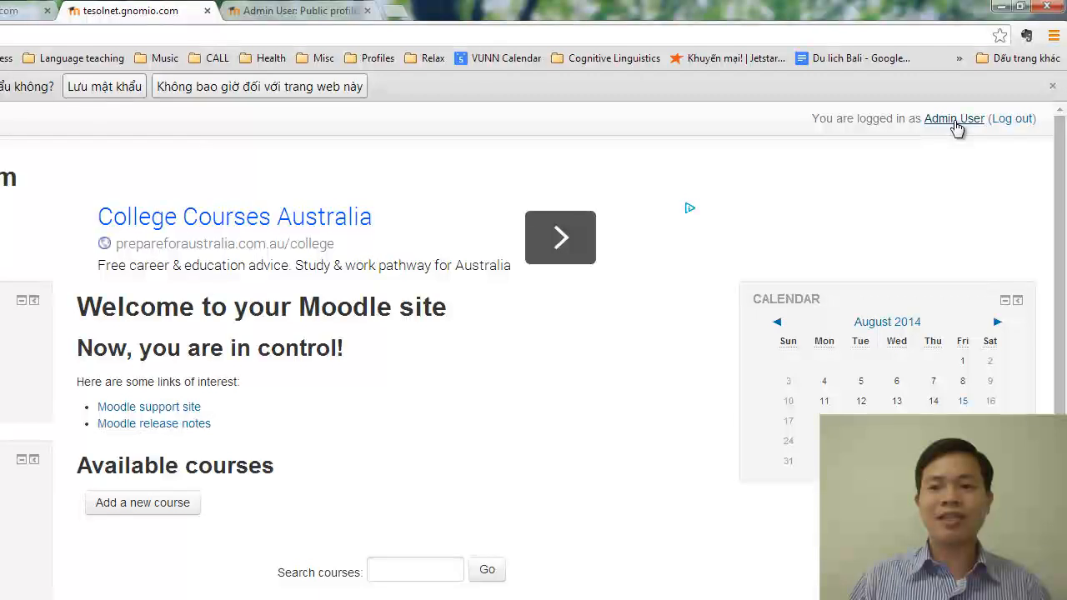
{"action": "left_click", "coordinate": [301, 11]}
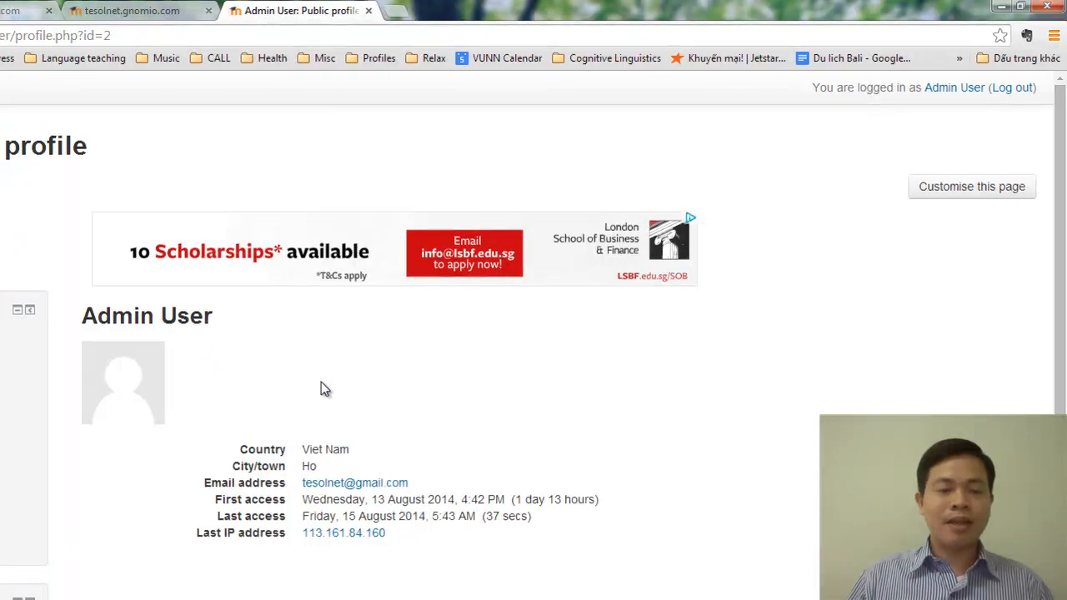
{"action": "scroll", "coordinate": [106, 328], "scroll_direction": "down", "scroll_amount": 3}
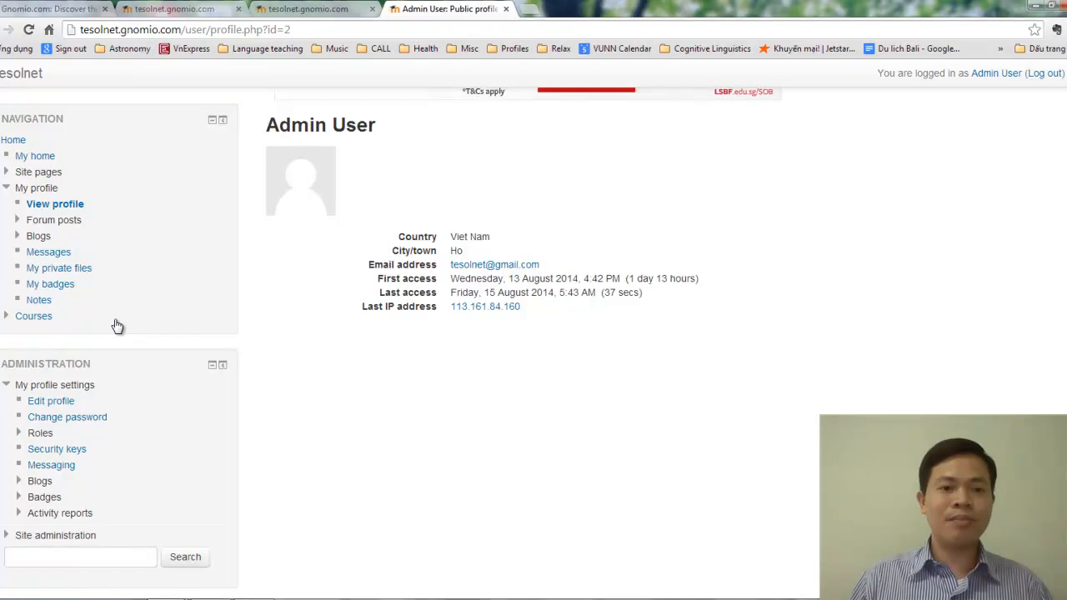
{"action": "middle_click", "coordinate": [60, 407]}
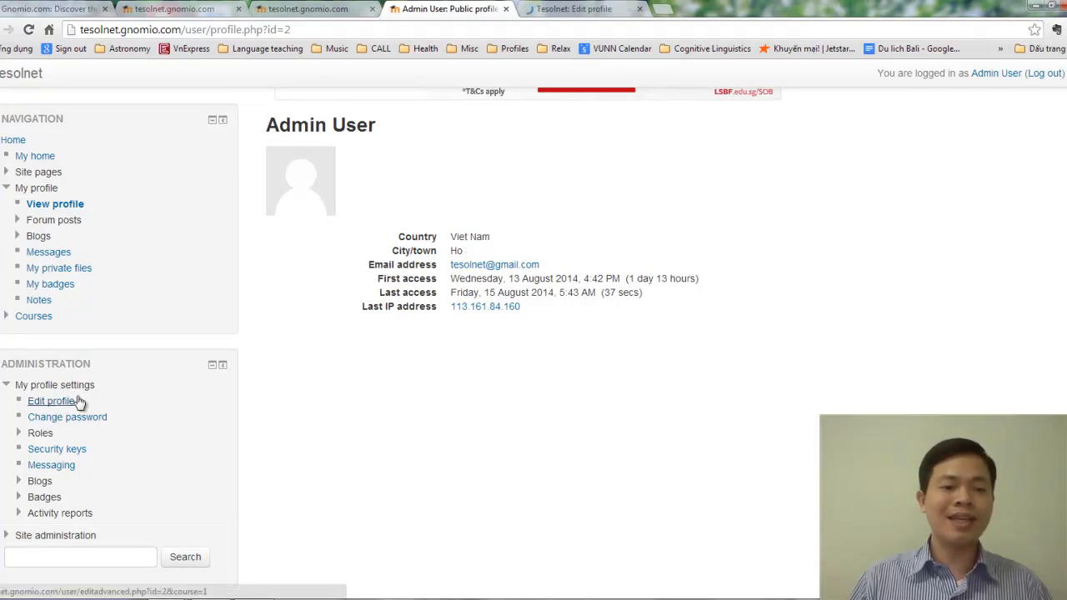
{"action": "left_click", "coordinate": [565, 10]}
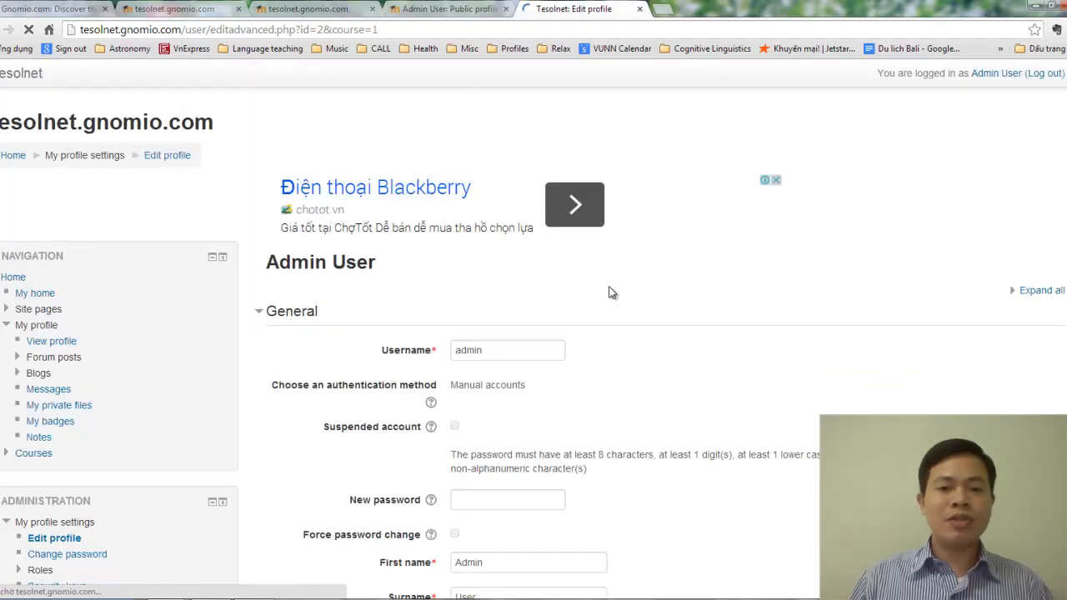
{"action": "scroll", "coordinate": [608, 296], "scroll_direction": "down", "scroll_amount": 1}
{"action": "scroll", "coordinate": [609, 302], "scroll_direction": "down", "scroll_amount": 2}
{"action": "scroll", "coordinate": [627, 284], "scroll_direction": "down", "scroll_amount": 5}
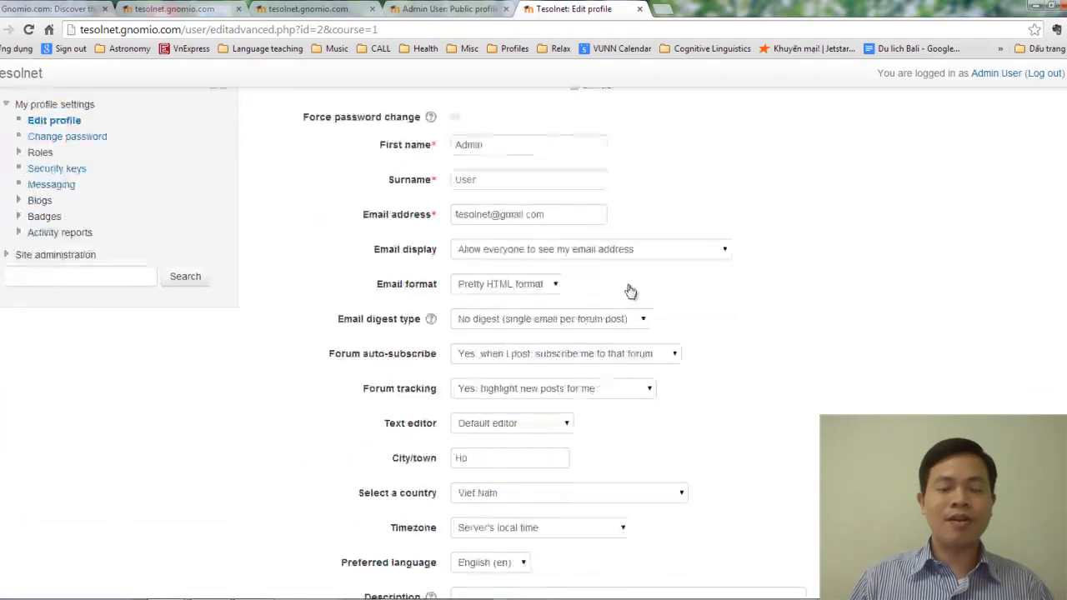
{"action": "scroll", "coordinate": [629, 292], "scroll_direction": "down", "scroll_amount": 5}
{"action": "scroll", "coordinate": [629, 297], "scroll_direction": "up", "scroll_amount": 15}
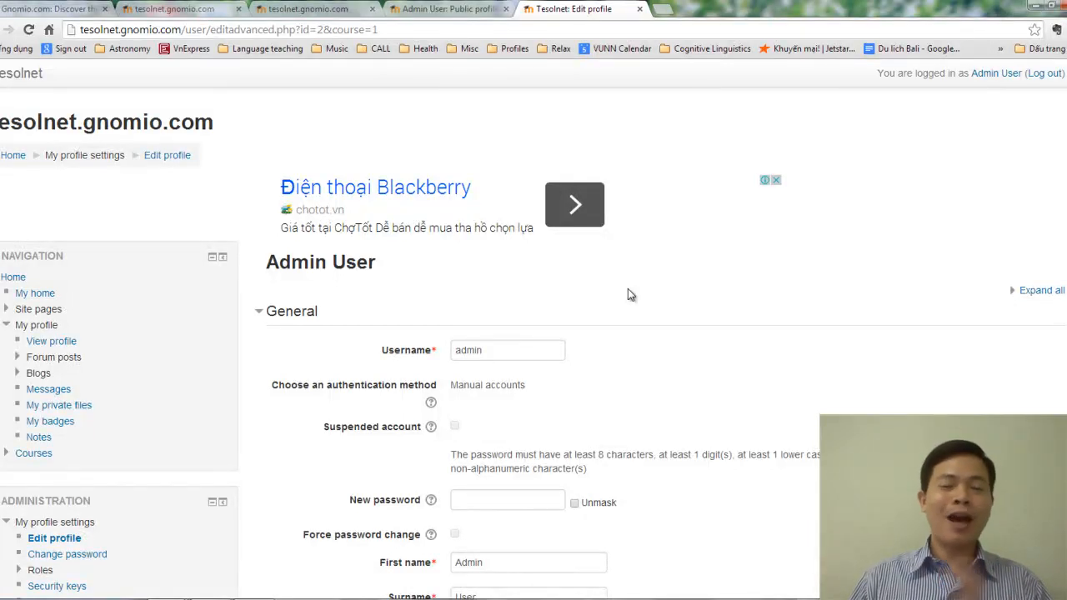
{"action": "scroll", "coordinate": [628, 289], "scroll_direction": "down", "scroll_amount": 2}
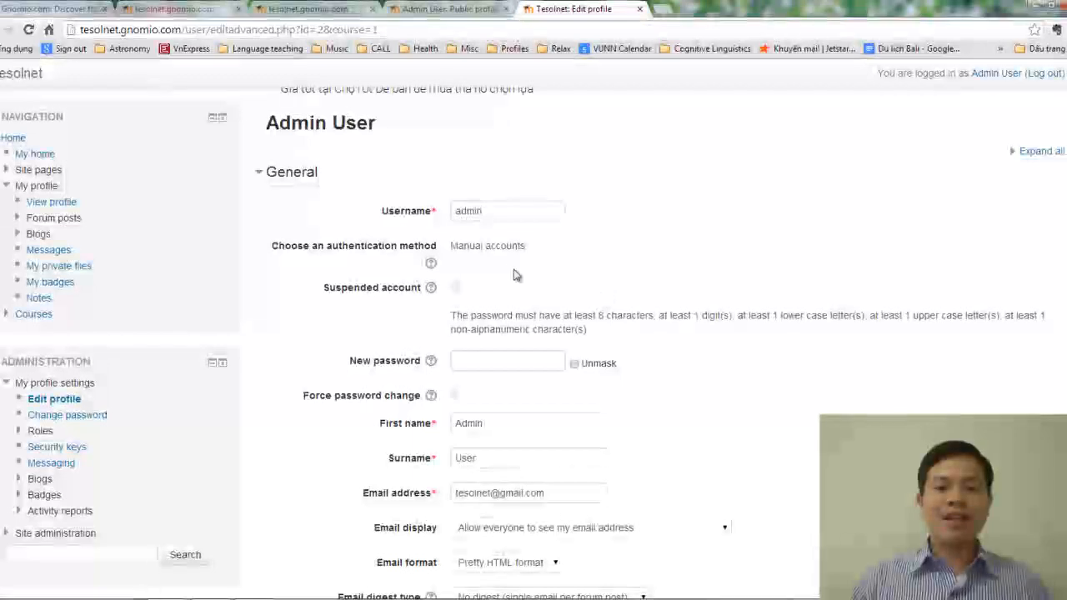
{"action": "left_click_drag", "start_coordinate": [500, 210], "coordinate": [444, 207]}
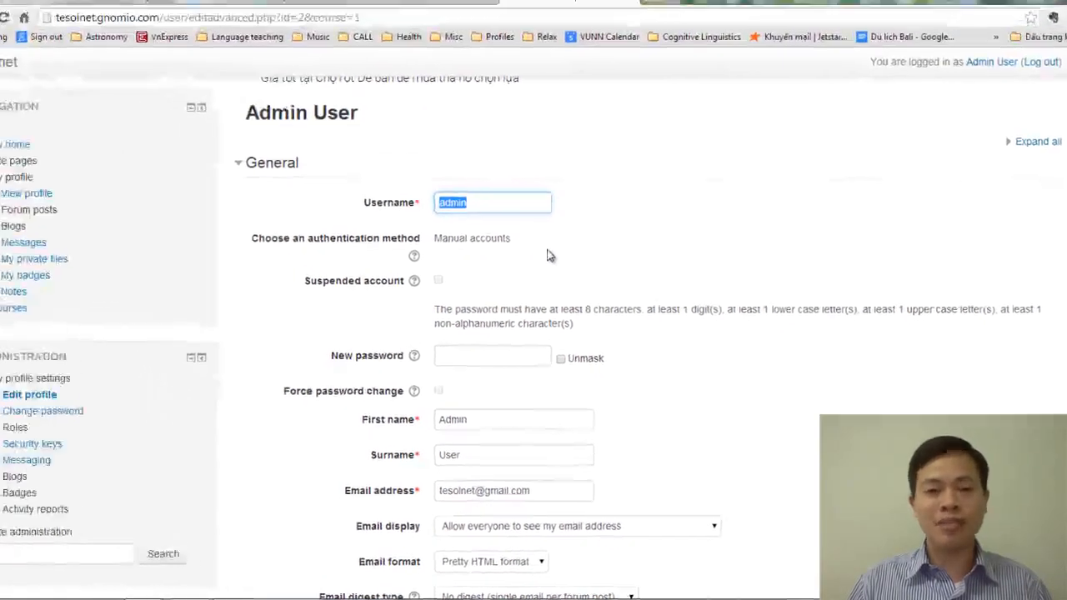
{"action": "scroll", "coordinate": [488, 226], "scroll_direction": "down", "scroll_amount": 1}
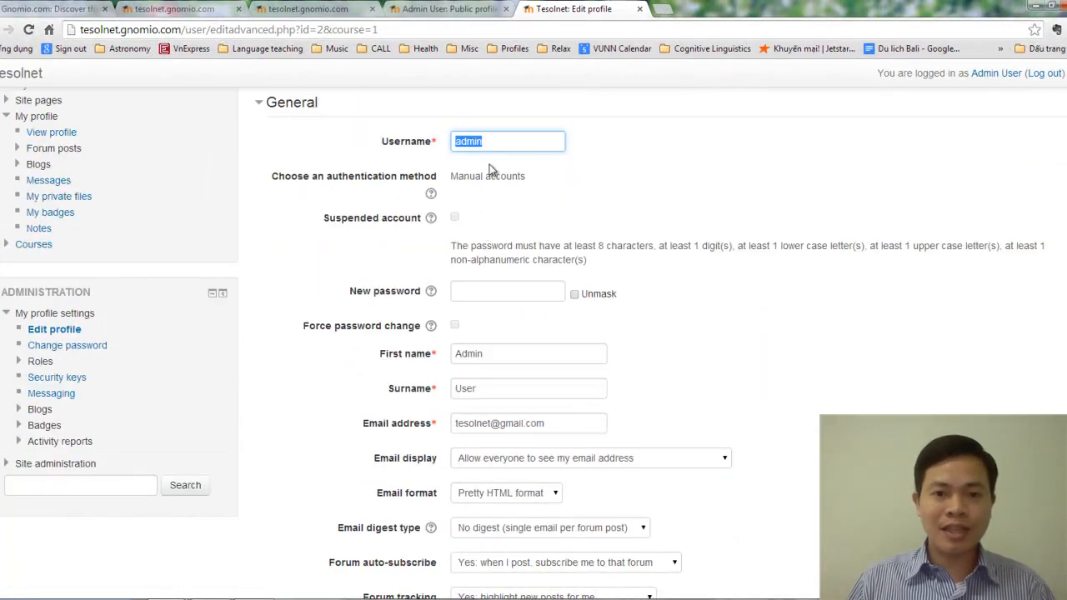
{"action": "scroll", "coordinate": [507, 228], "scroll_direction": "down", "scroll_amount": 1}
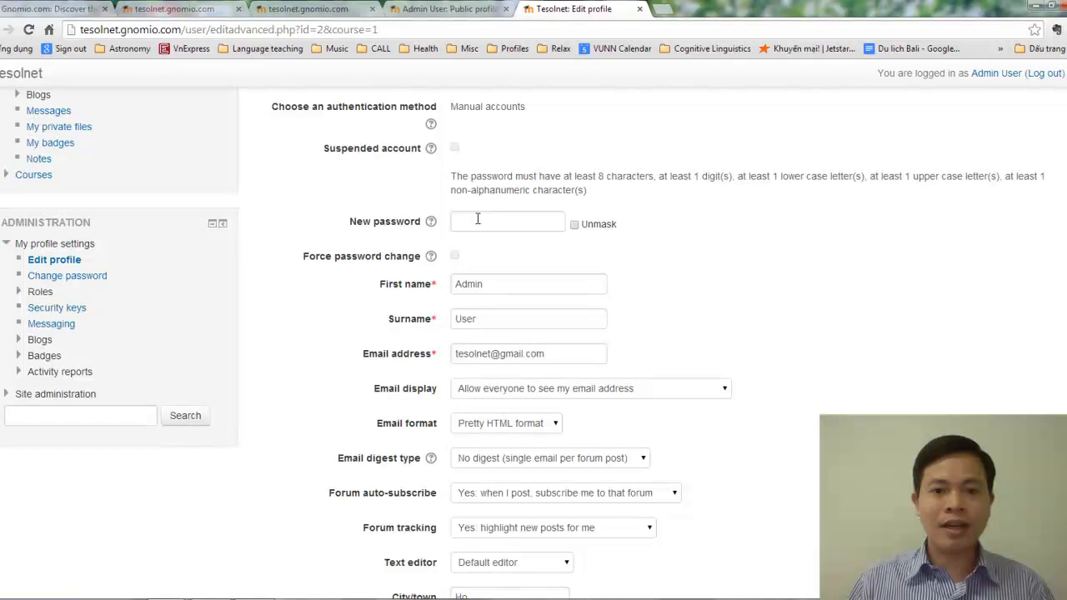
{"action": "left_click", "coordinate": [461, 226]}
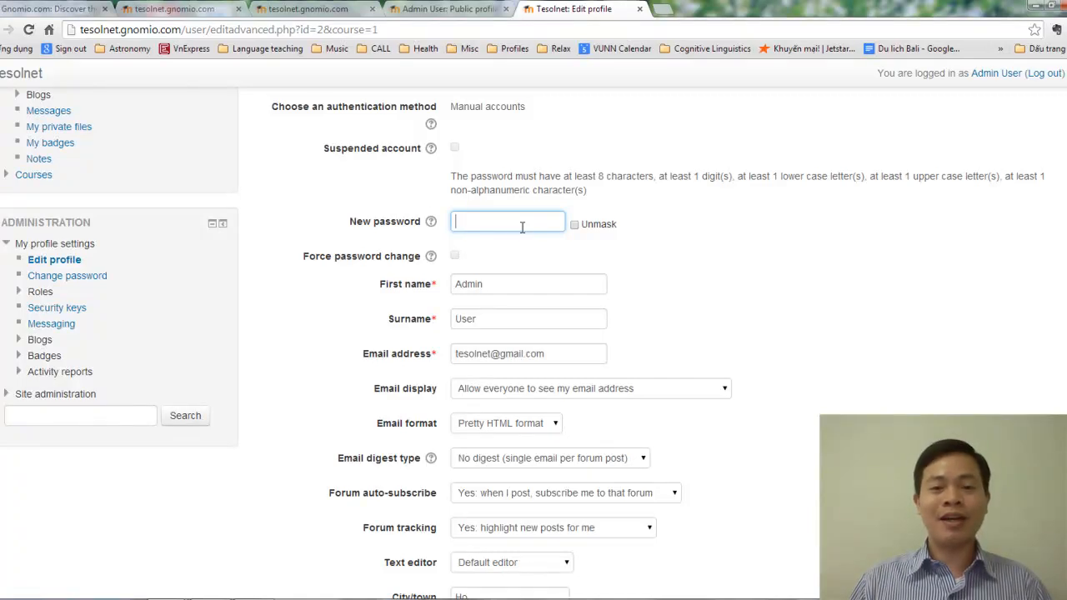
Step: Enter the teacher's real first name and surname in the First name and Surname fields
{"action": "left_click", "coordinate": [435, 284]}
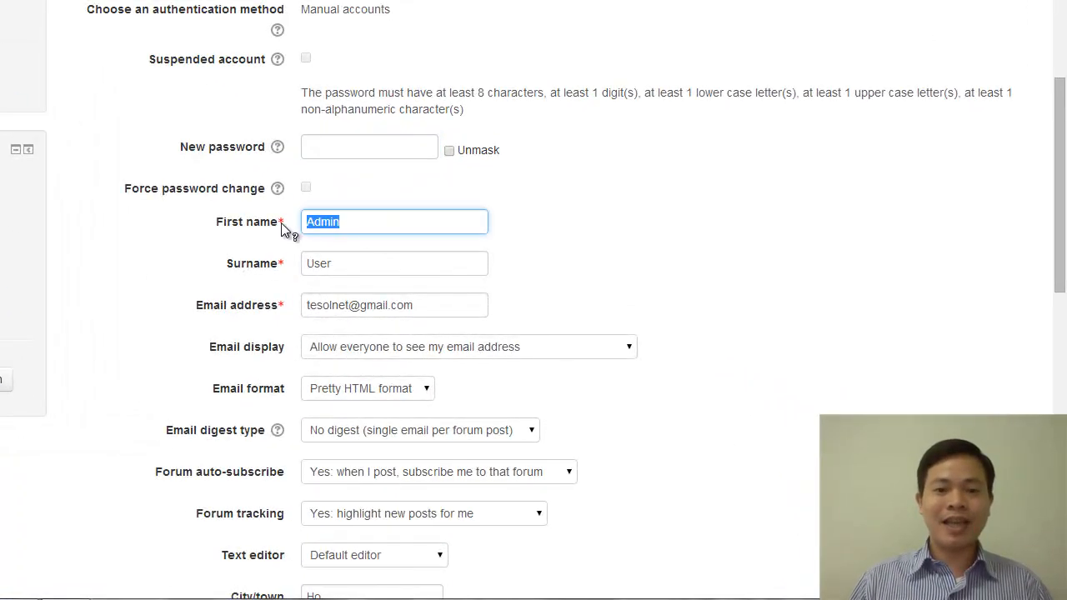
{"action": "scroll", "coordinate": [417, 288], "scroll_direction": "down", "scroll_amount": 1}
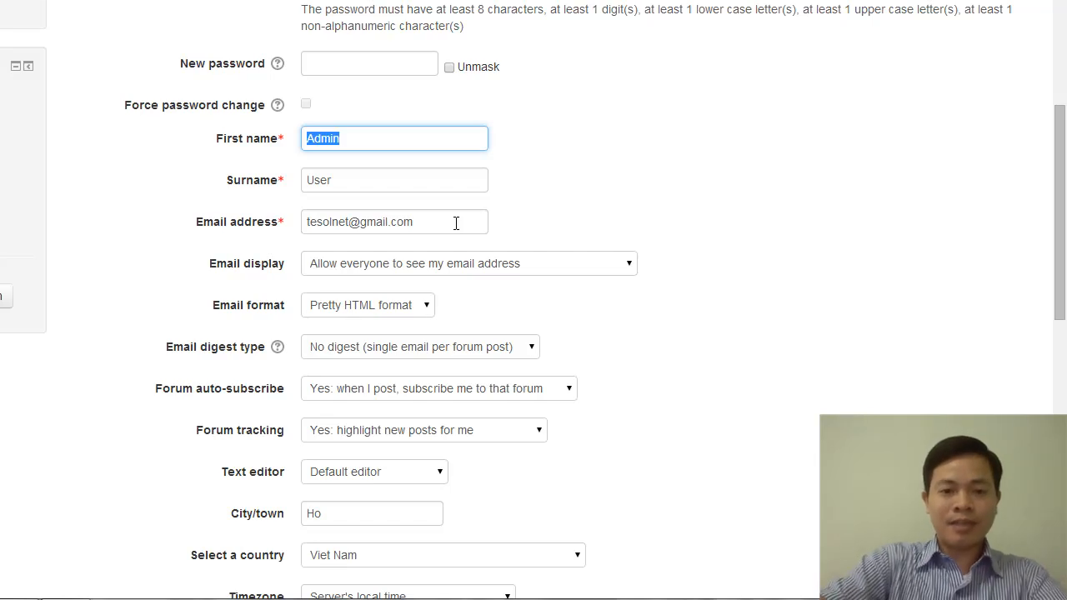
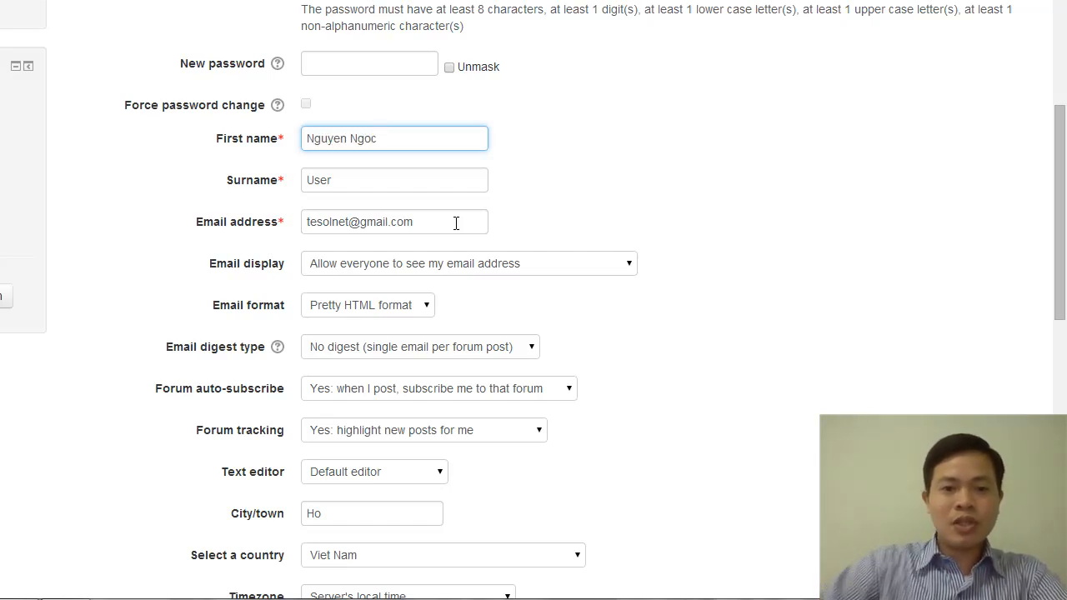
{"action": "key", "text": "Tab"}
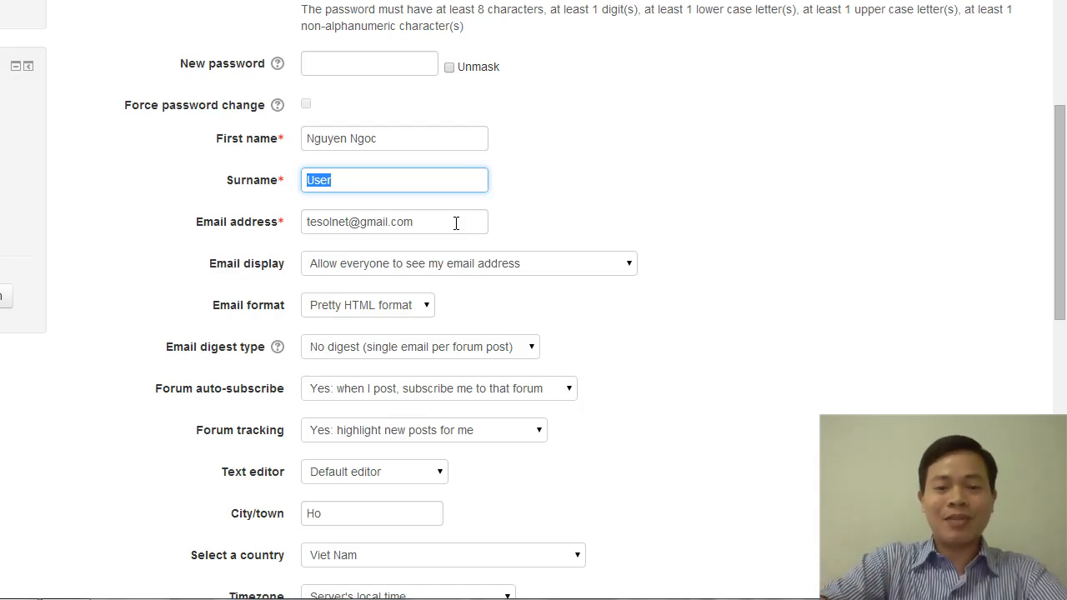
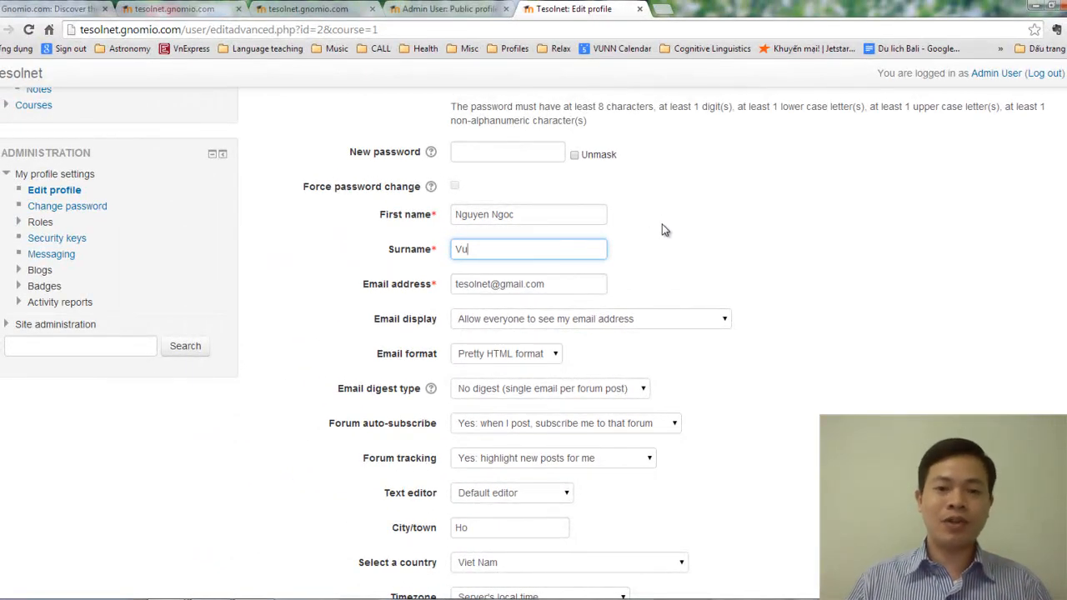
{"action": "scroll", "coordinate": [529, 244], "scroll_direction": "down", "scroll_amount": 1}
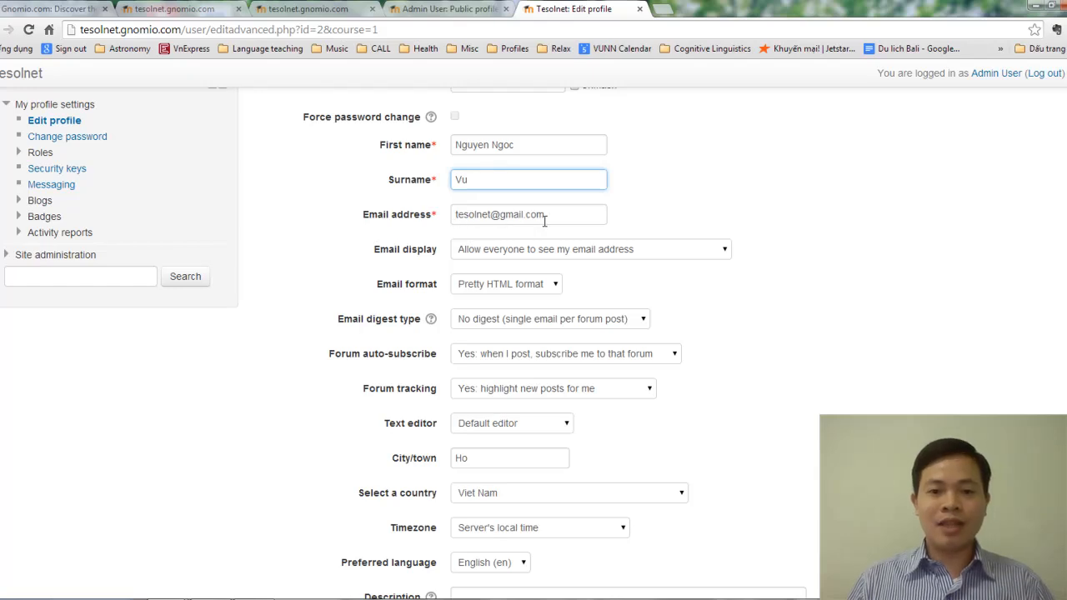
{"action": "scroll", "coordinate": [584, 310], "scroll_direction": "down", "scroll_amount": 1}
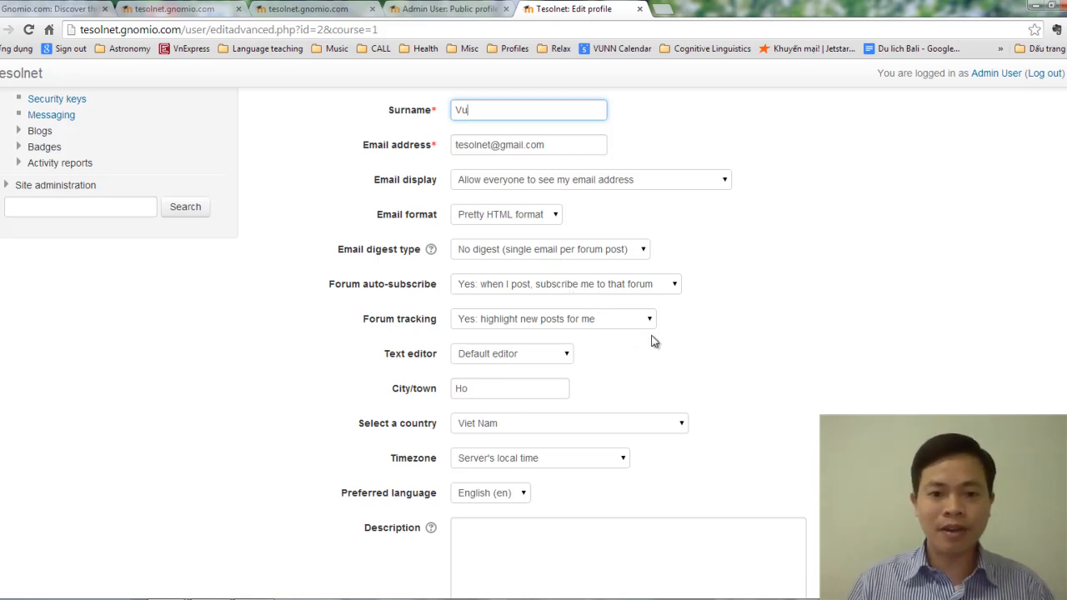
{"action": "scroll", "coordinate": [653, 340], "scroll_direction": "down", "scroll_amount": 2}
{"action": "scroll", "coordinate": [658, 338], "scroll_direction": "down", "scroll_amount": 1}
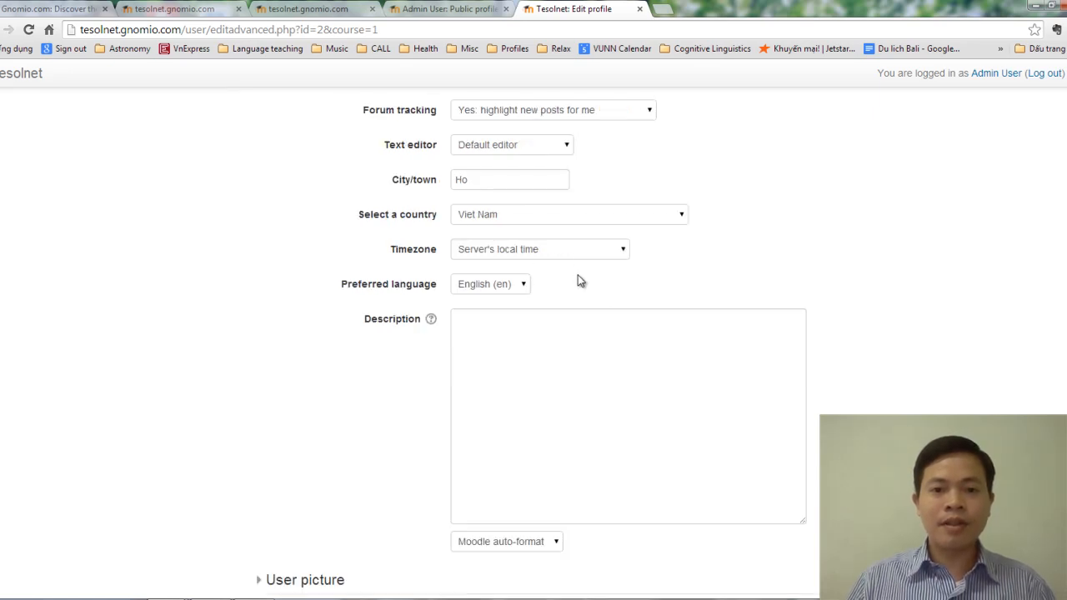
{"action": "scroll", "coordinate": [567, 284], "scroll_direction": "up", "scroll_amount": 3}
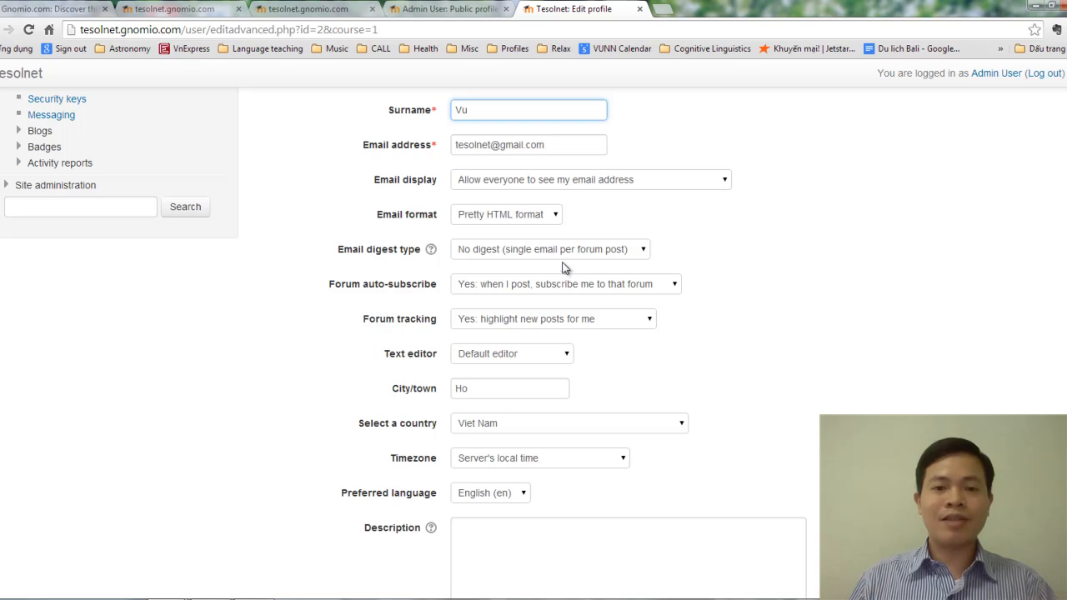
{"action": "scroll", "coordinate": [535, 284], "scroll_direction": "down", "scroll_amount": 1}
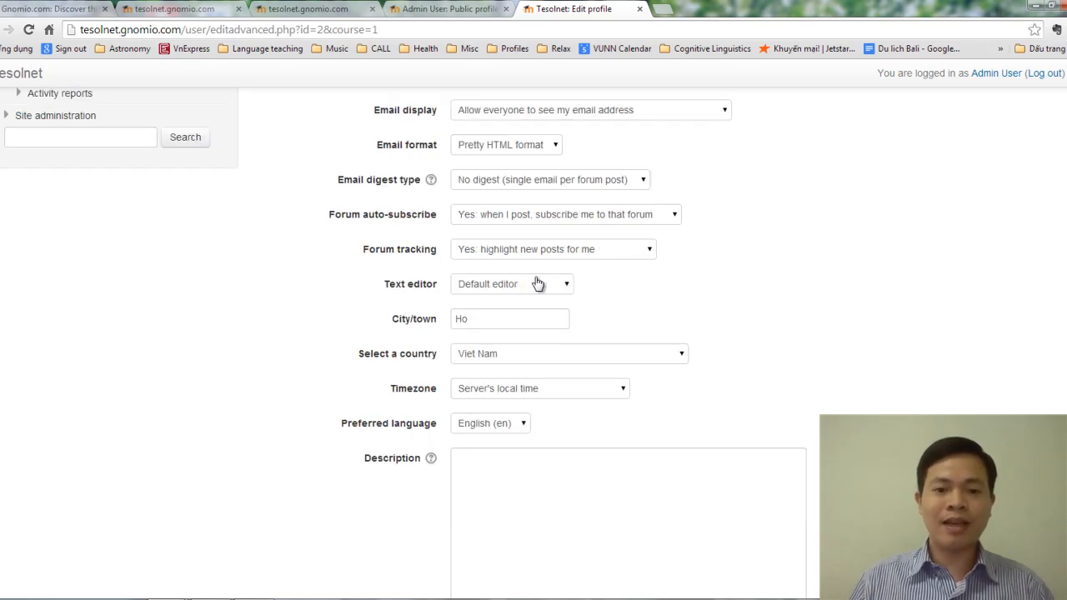
{"action": "scroll", "coordinate": [535, 280], "scroll_direction": "down", "scroll_amount": 4}
{"action": "scroll", "coordinate": [526, 251], "scroll_direction": "up", "scroll_amount": 6}
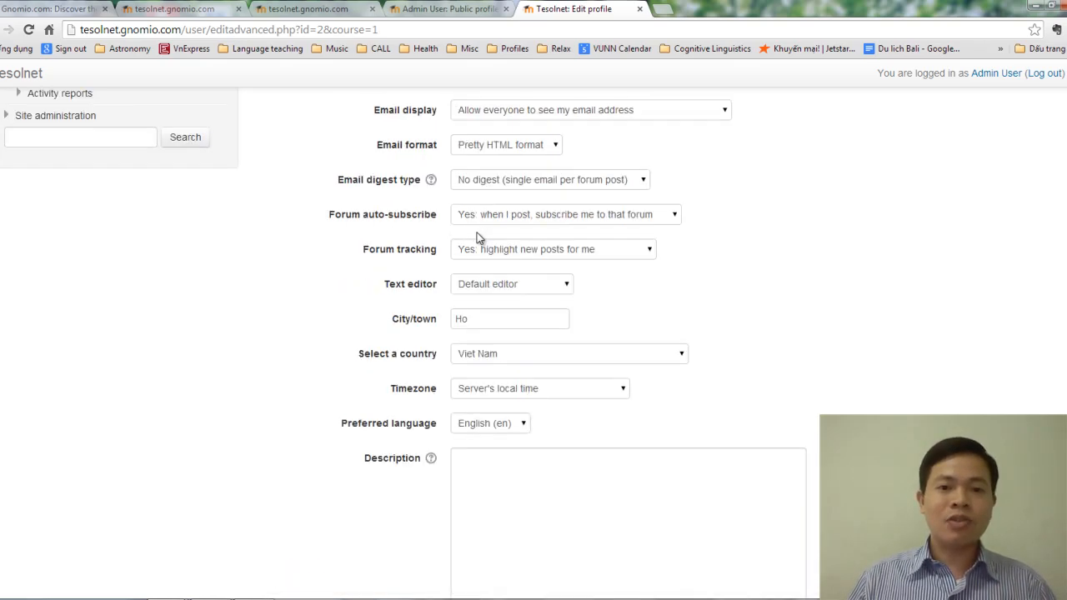
{"action": "scroll", "coordinate": [421, 334], "scroll_direction": "up", "scroll_amount": 2}
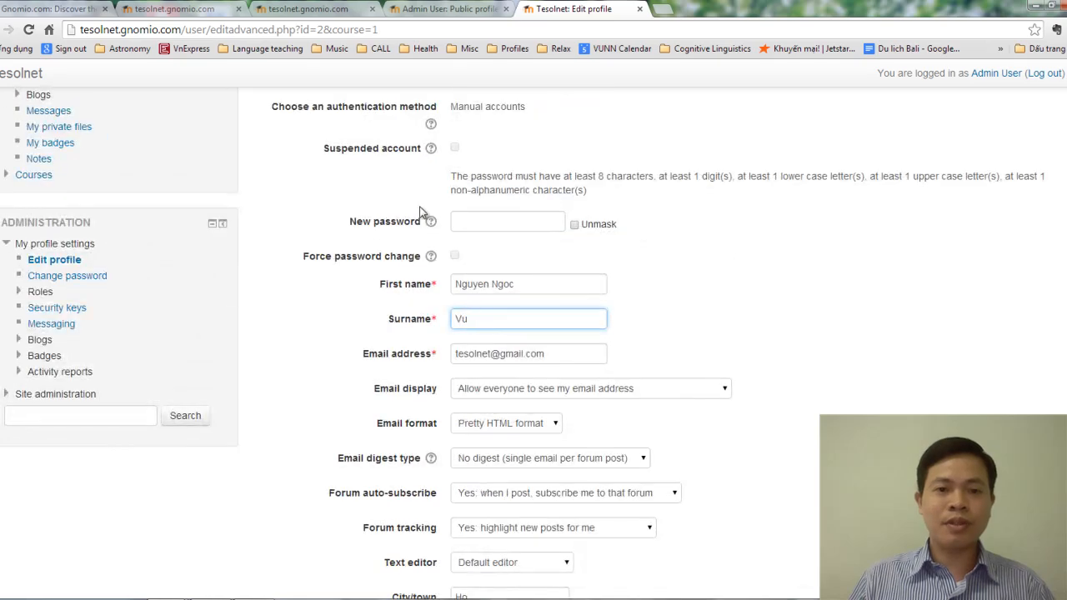
{"action": "scroll", "coordinate": [444, 325], "scroll_direction": "down", "scroll_amount": 5}
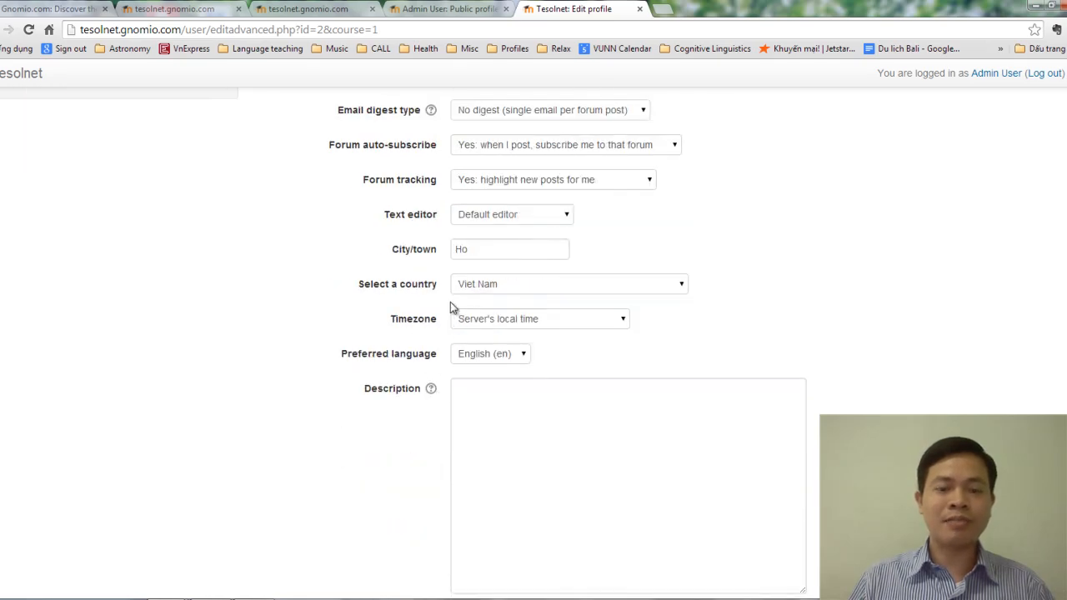
{"action": "scroll", "coordinate": [439, 327], "scroll_direction": "up", "scroll_amount": 4}
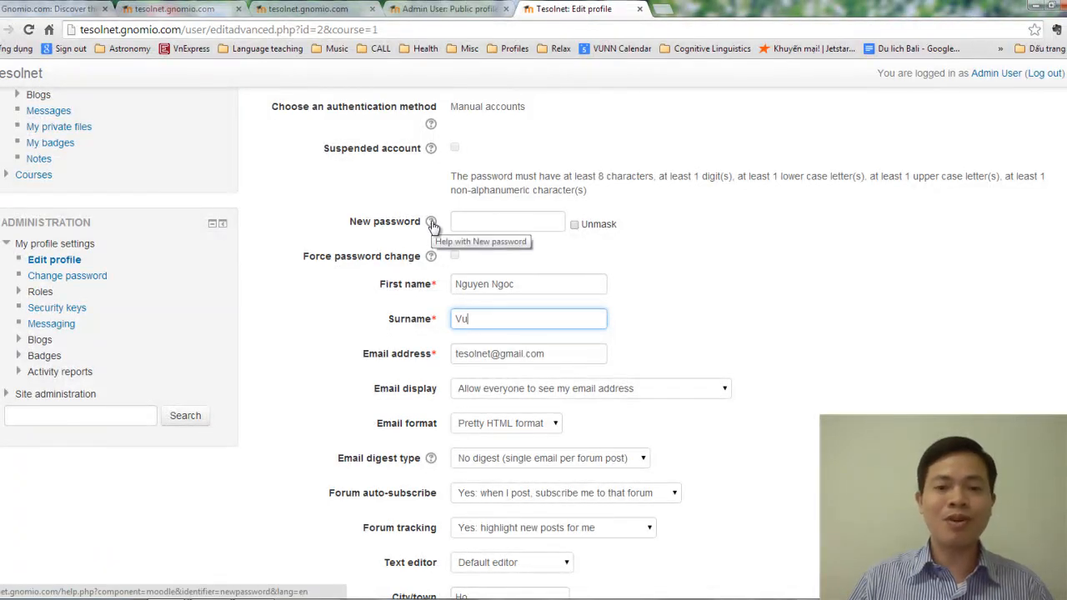
{"action": "scroll", "coordinate": [434, 217], "scroll_direction": "down", "scroll_amount": 4}
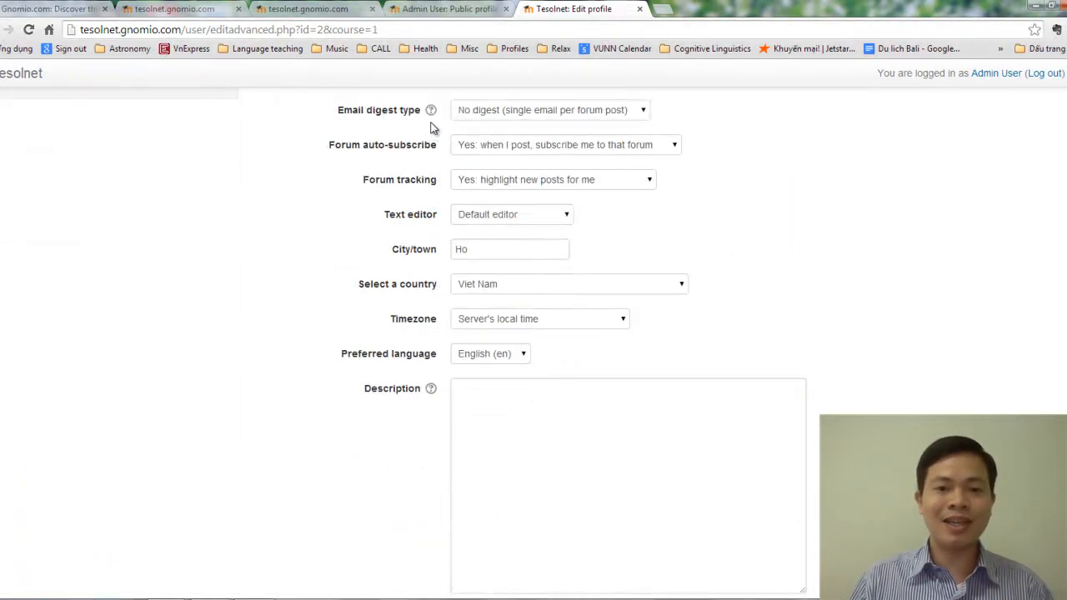
{"action": "left_click", "coordinate": [431, 390]}
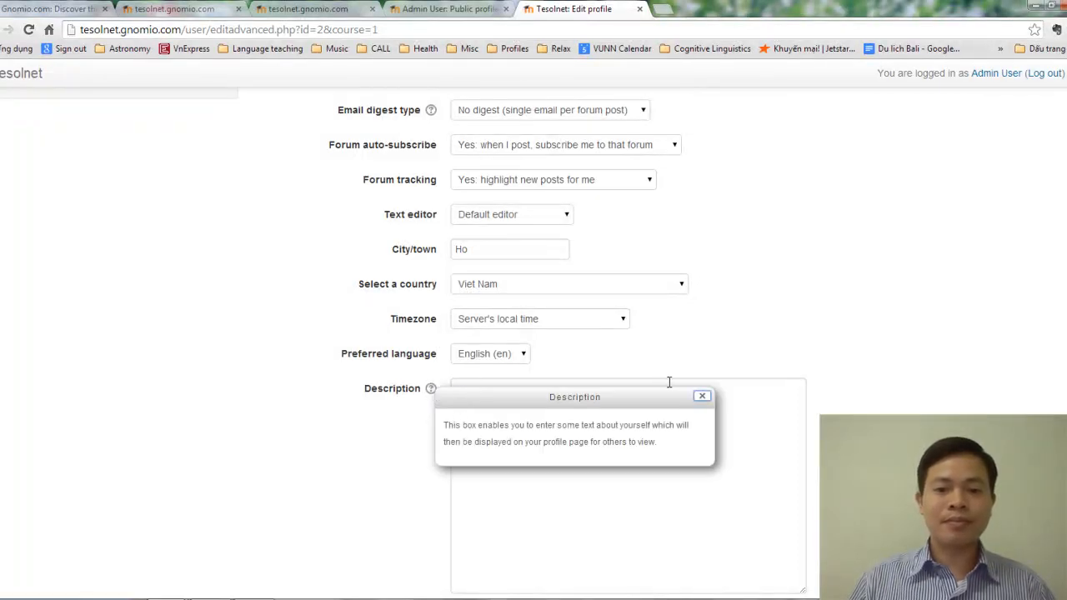
{"action": "left_click", "coordinate": [749, 345]}
{"action": "scroll", "coordinate": [748, 342], "scroll_direction": "up", "scroll_amount": 4}
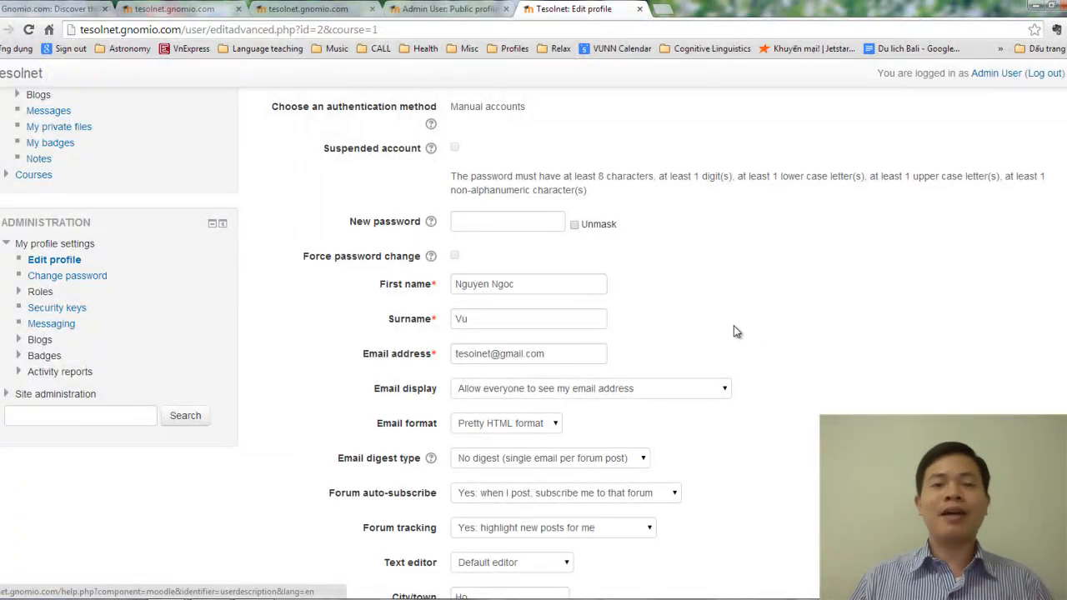
{"action": "scroll", "coordinate": [734, 332], "scroll_direction": "up", "scroll_amount": 3}
{"action": "scroll", "coordinate": [736, 331], "scroll_direction": "up", "scroll_amount": 1}
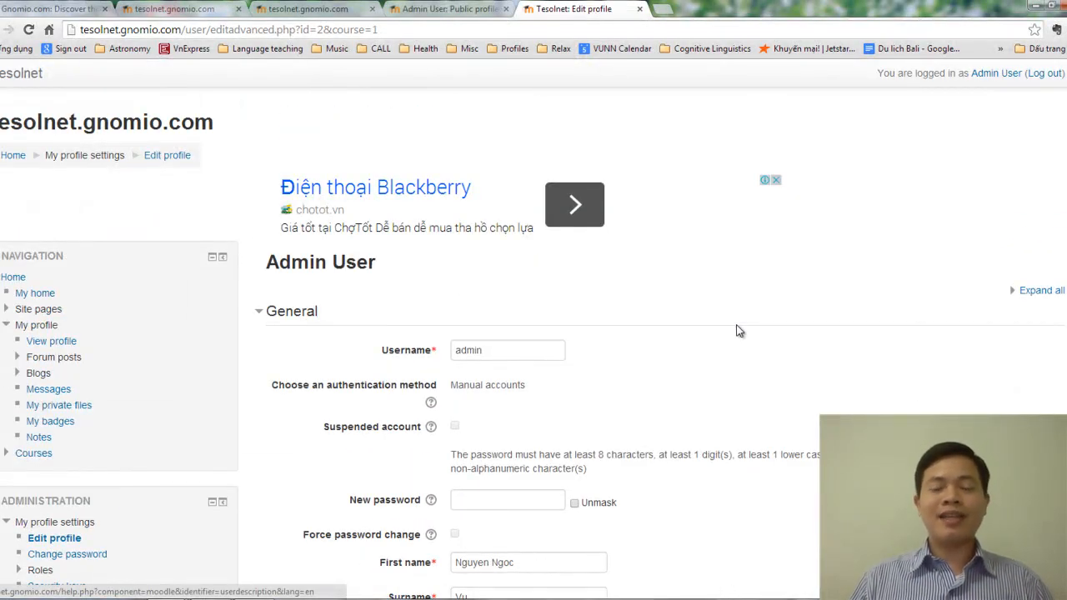
{"action": "scroll", "coordinate": [737, 331], "scroll_direction": "down", "scroll_amount": 4}
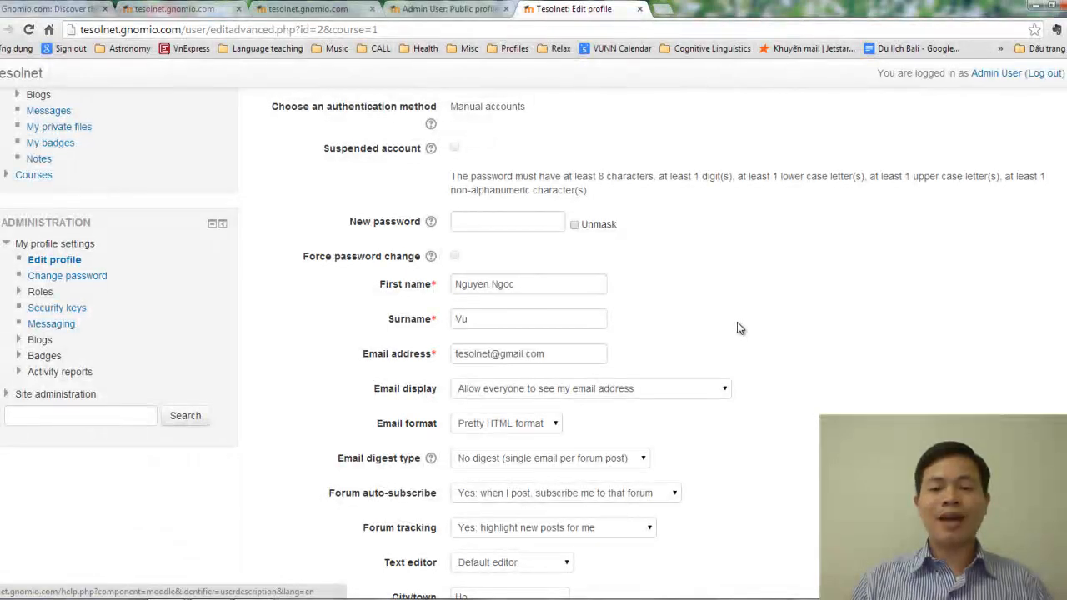
{"action": "scroll", "coordinate": [737, 329], "scroll_direction": "down", "scroll_amount": 8}
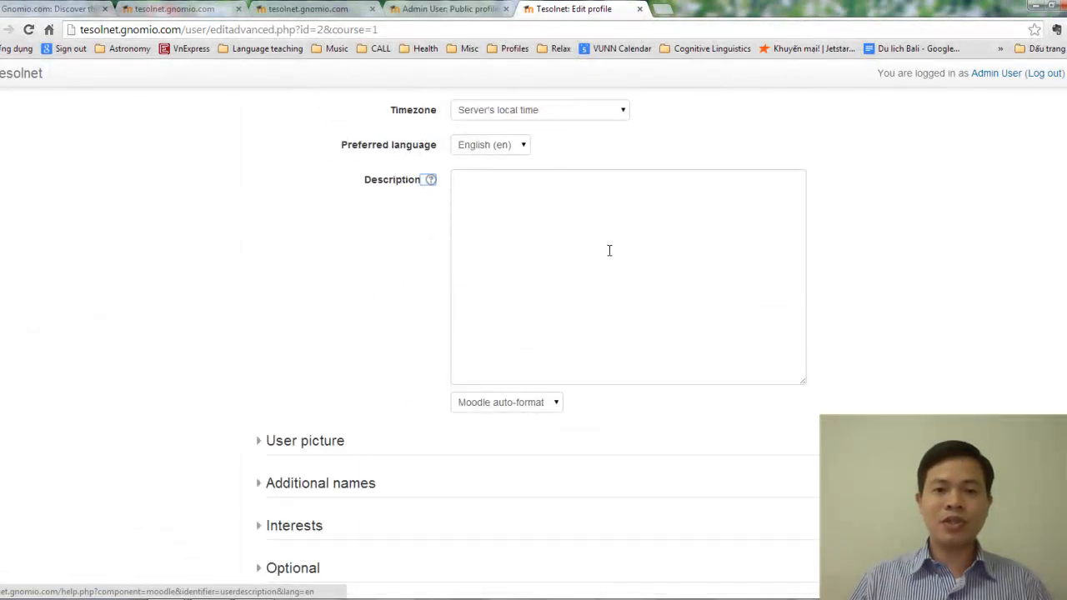
{"action": "left_click", "coordinate": [694, 254]}
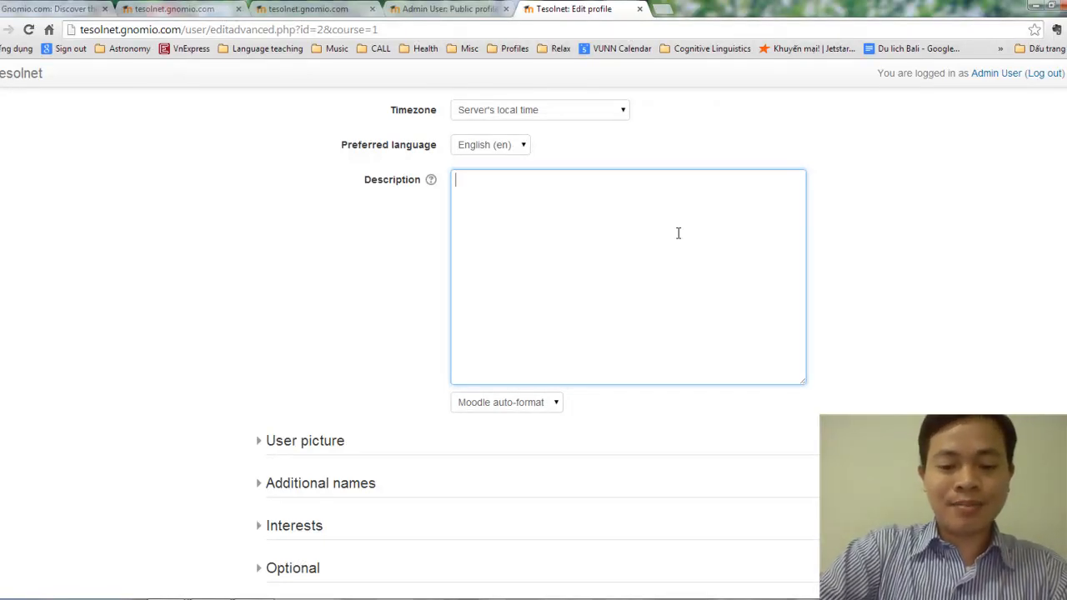
Step: Write a Description greeting students, noting years of teaching, bamboo flute playing and karate
{"action": "type", "text": "Hello"}
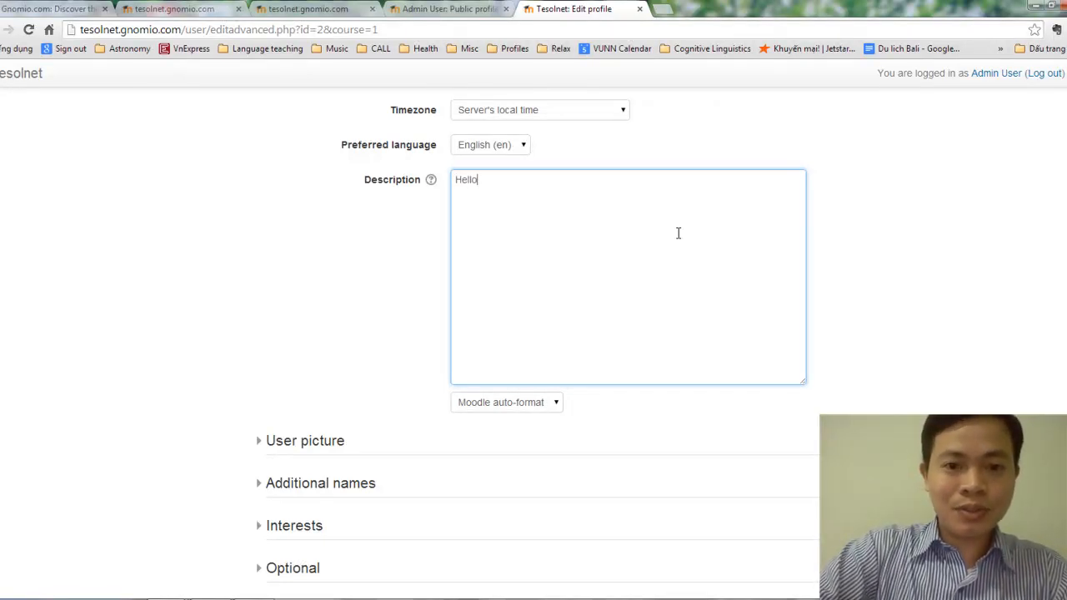
{"action": "type", "text": ", "}
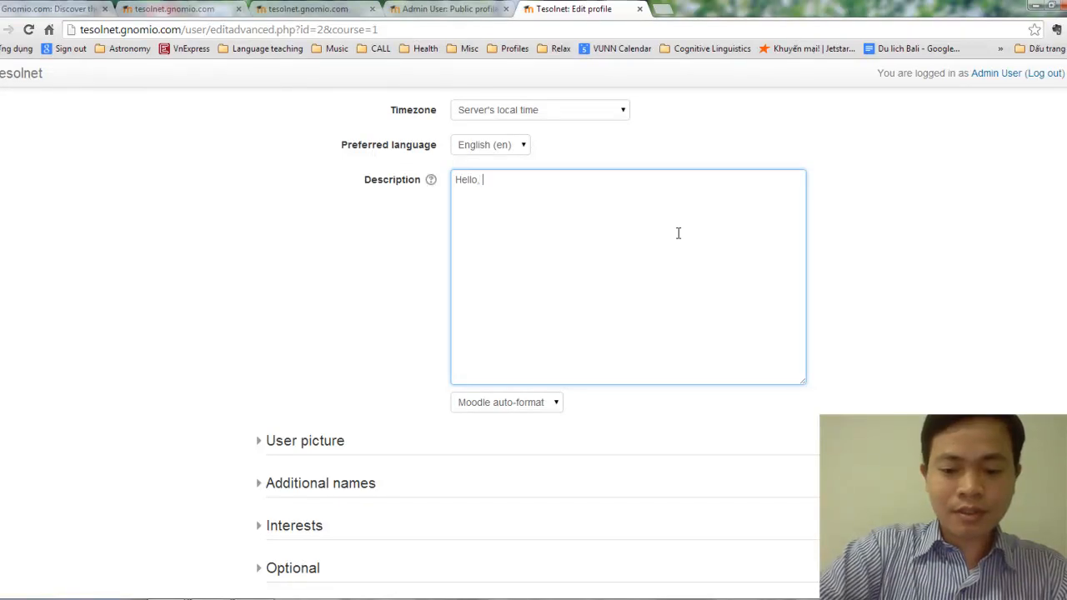
{"action": "type", "text": "it's "}
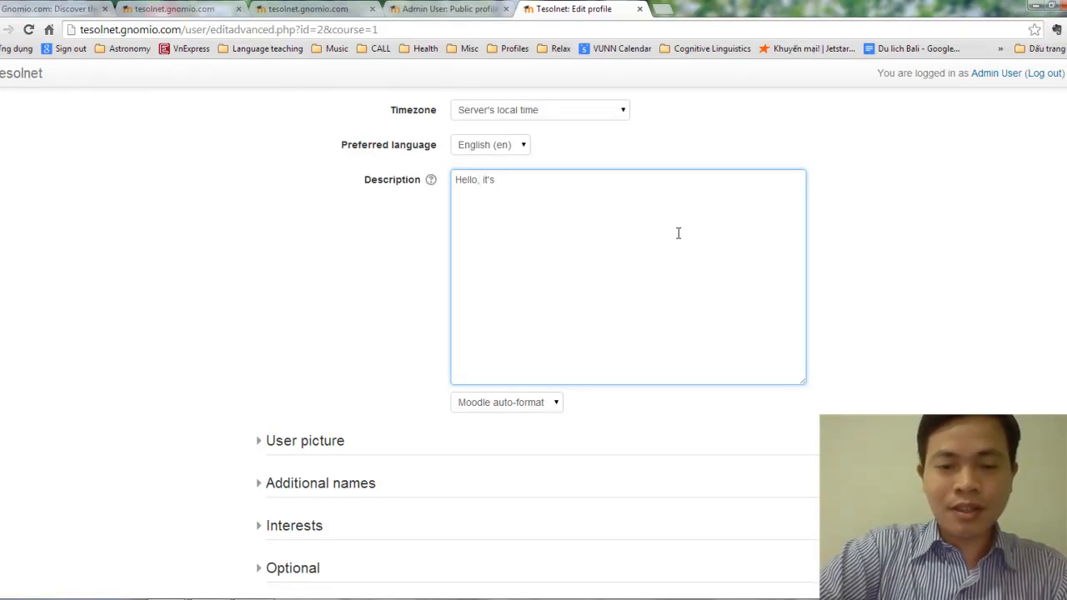
{"action": "type", "text": "so nice t"}
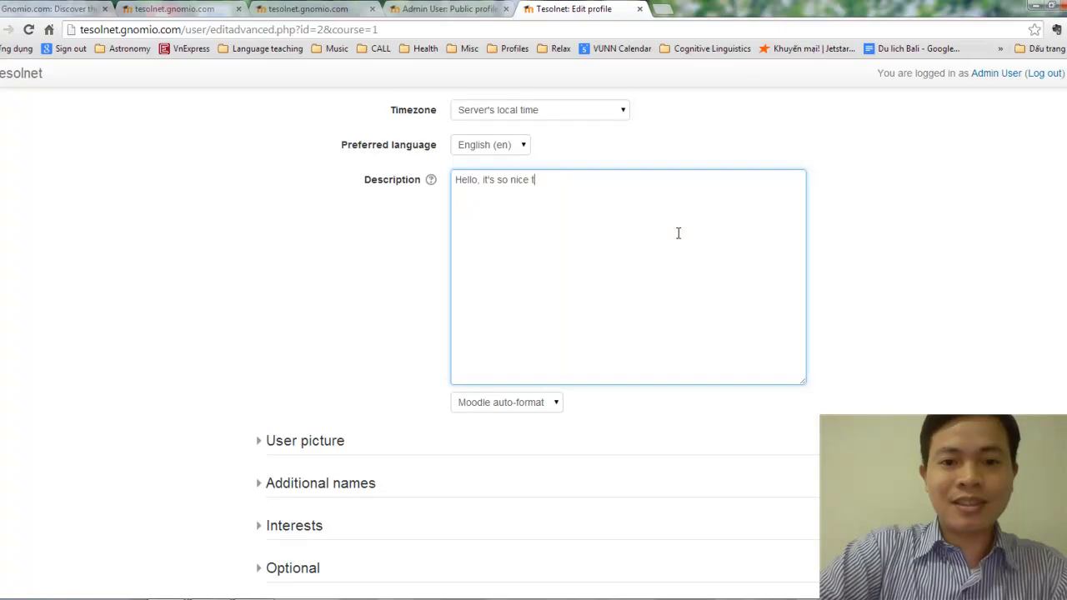
{"action": "type", "text": "o meet you"}
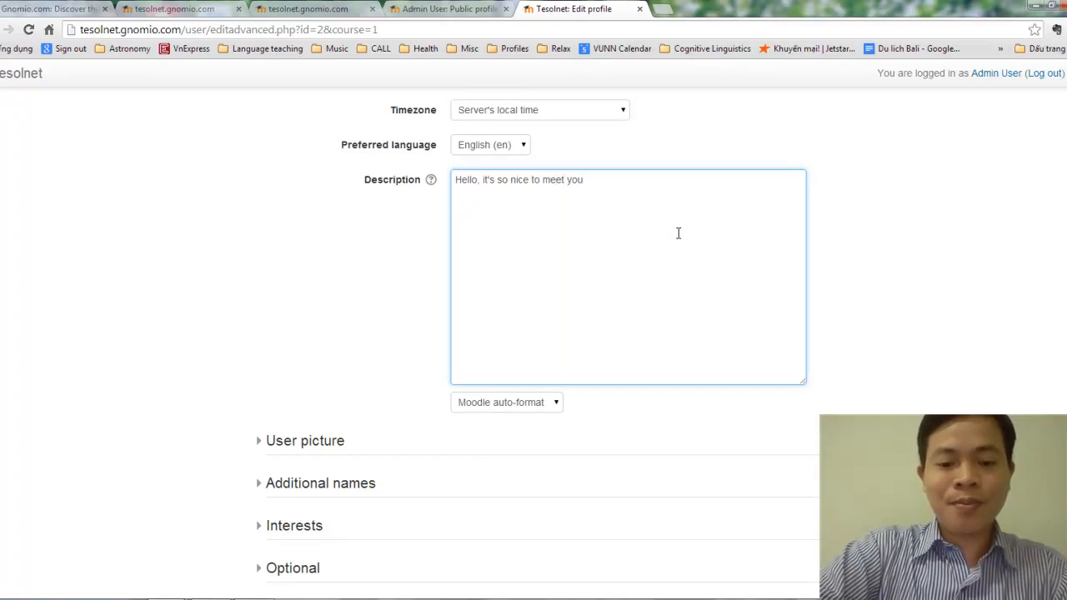
{"action": "type", "text": " in this cour"}
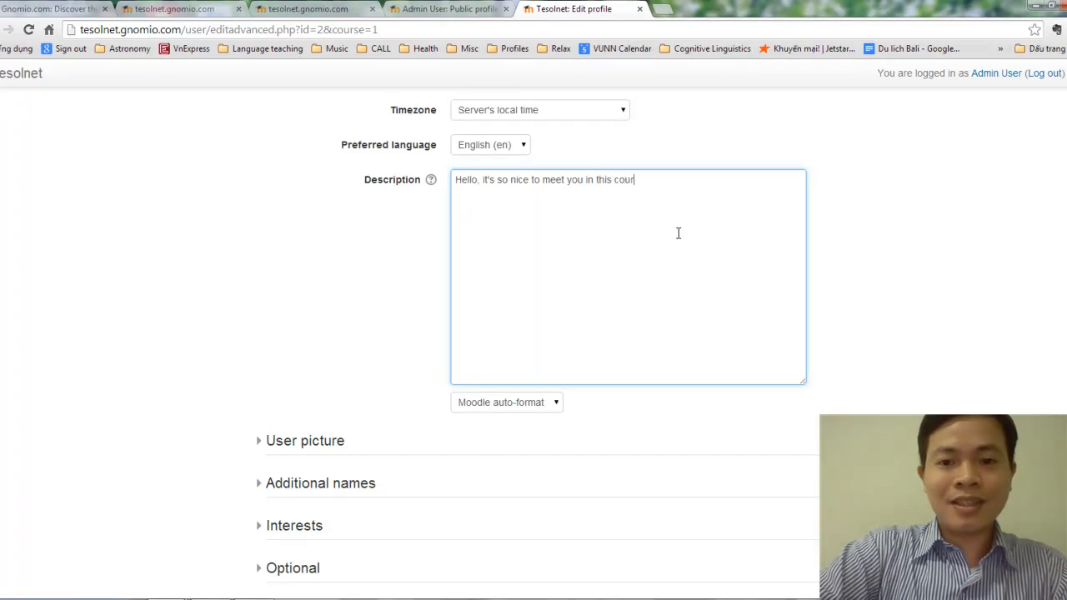
{"action": "type", "text": "se ."}
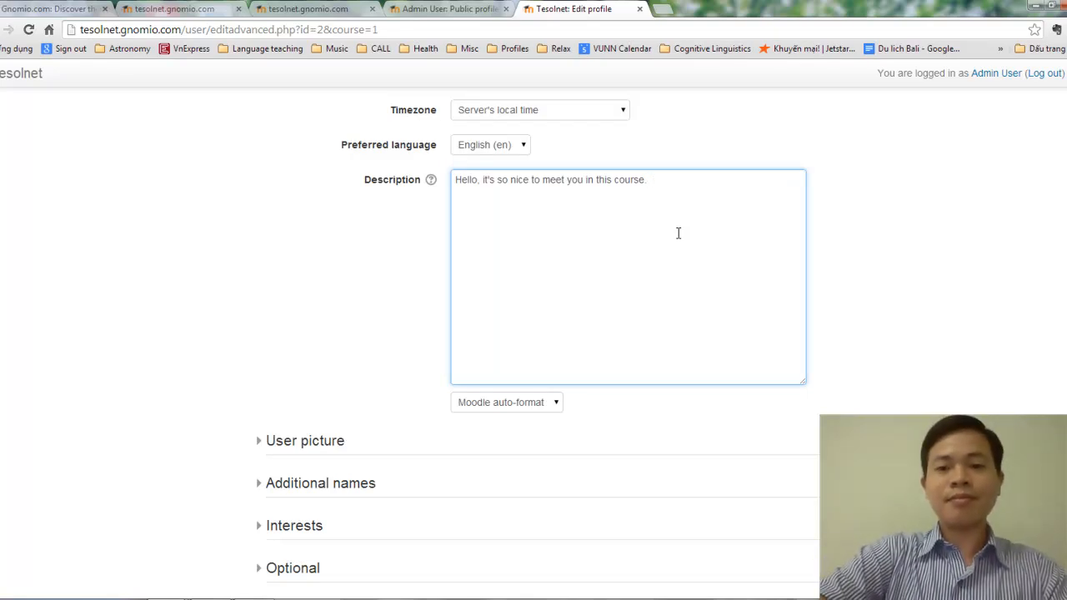
{"action": "type", "text": "I"}
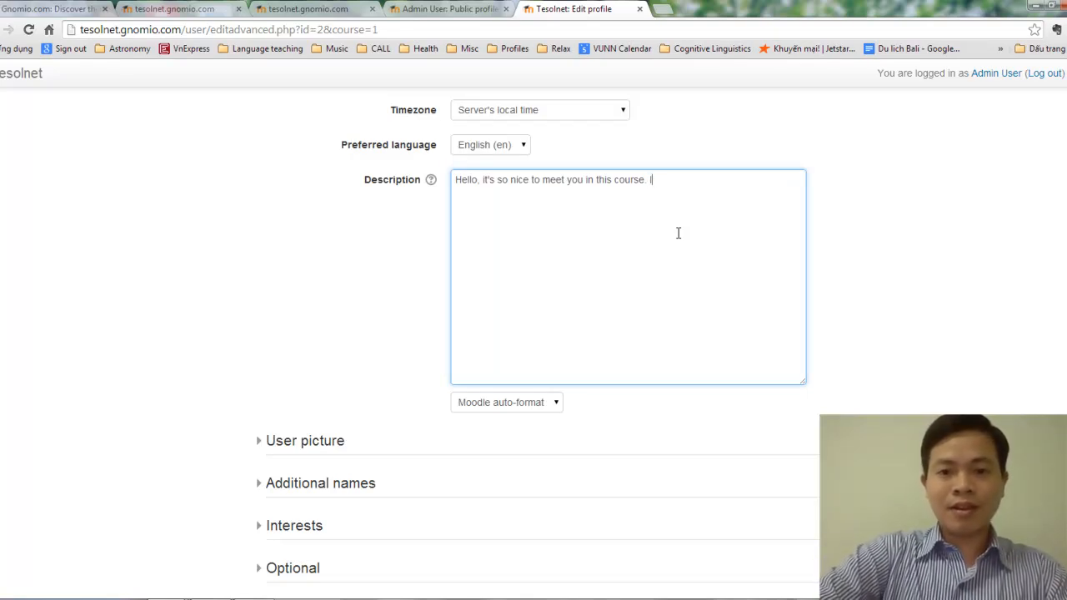
{"action": "type", "text": " have been teaching"}
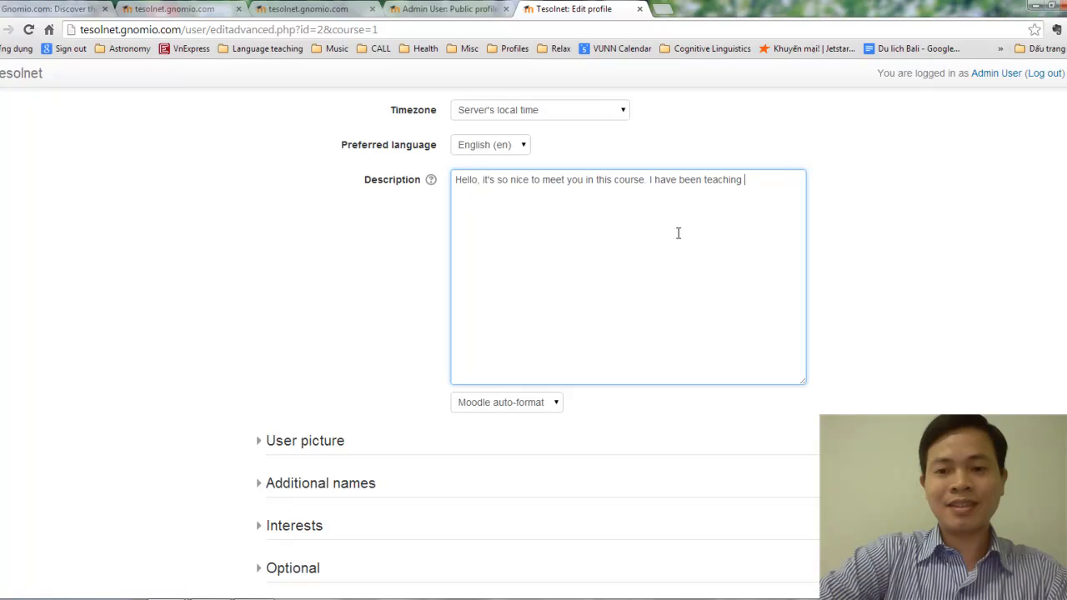
{"action": "type", "text": "in t"}
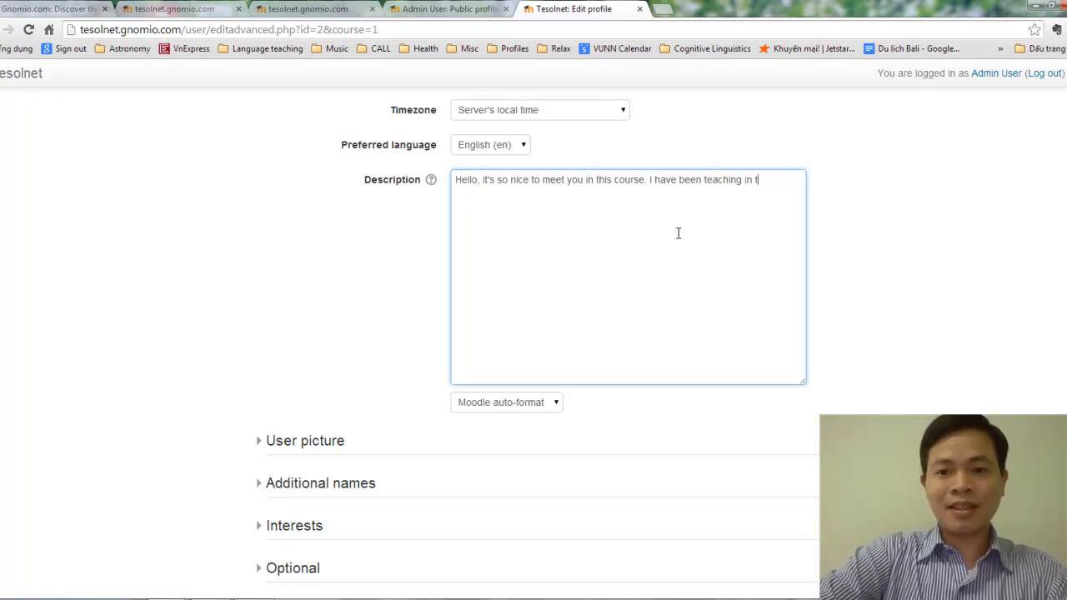
{"action": "type", "text": "his system"}
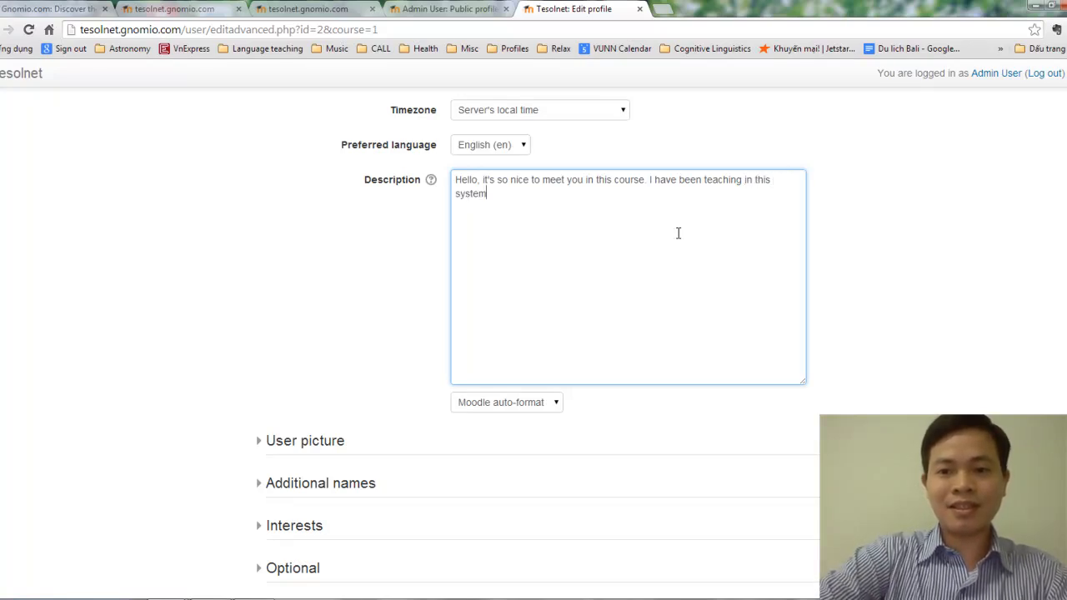
{"action": "type", "text": " for m"}
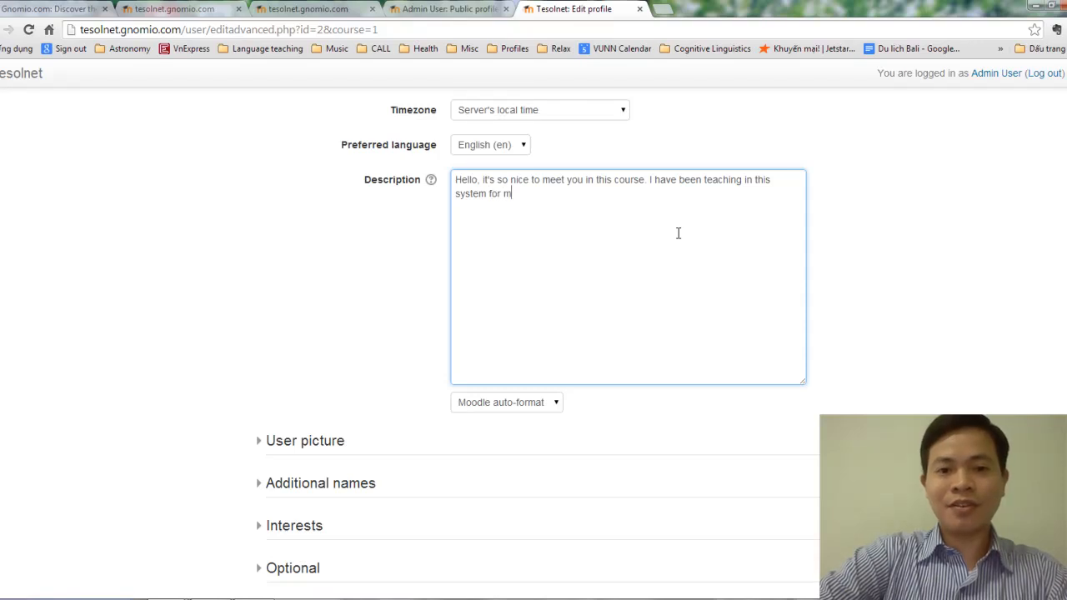
{"action": "type", "text": "any years"}
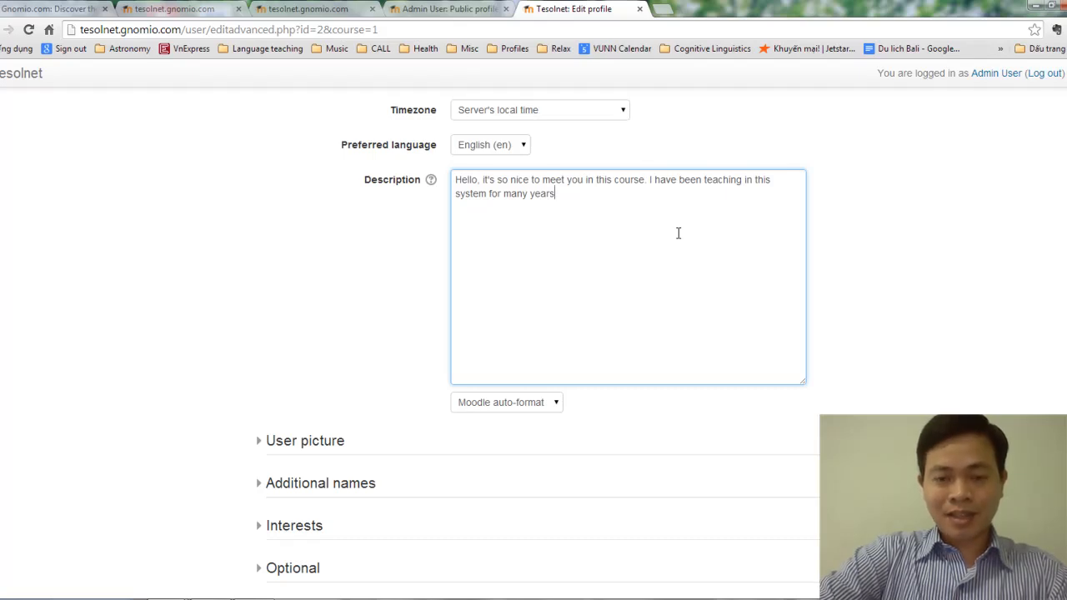
{"action": "type", "text": ". In m"}
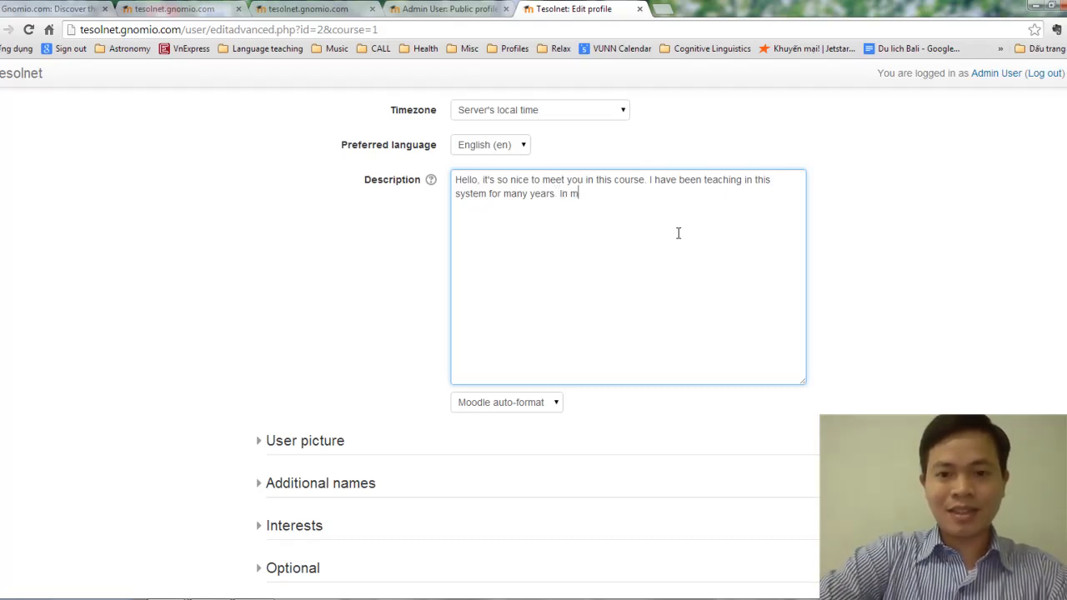
{"action": "type", "text": "y free time"}
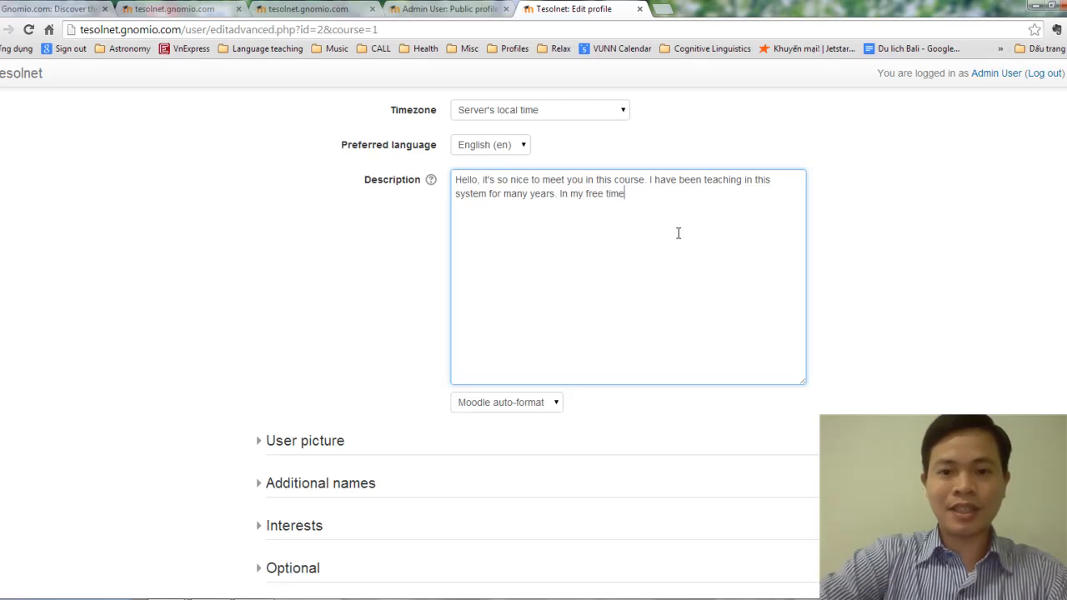
{"action": "type", "text": ", I love t"}
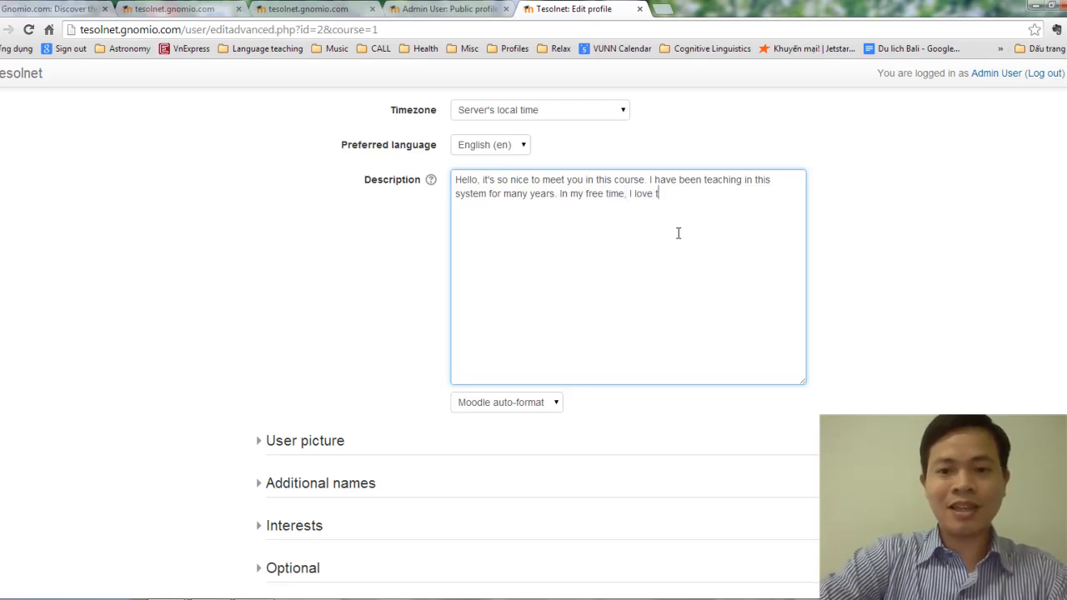
{"action": "type", "text": "o play the "}
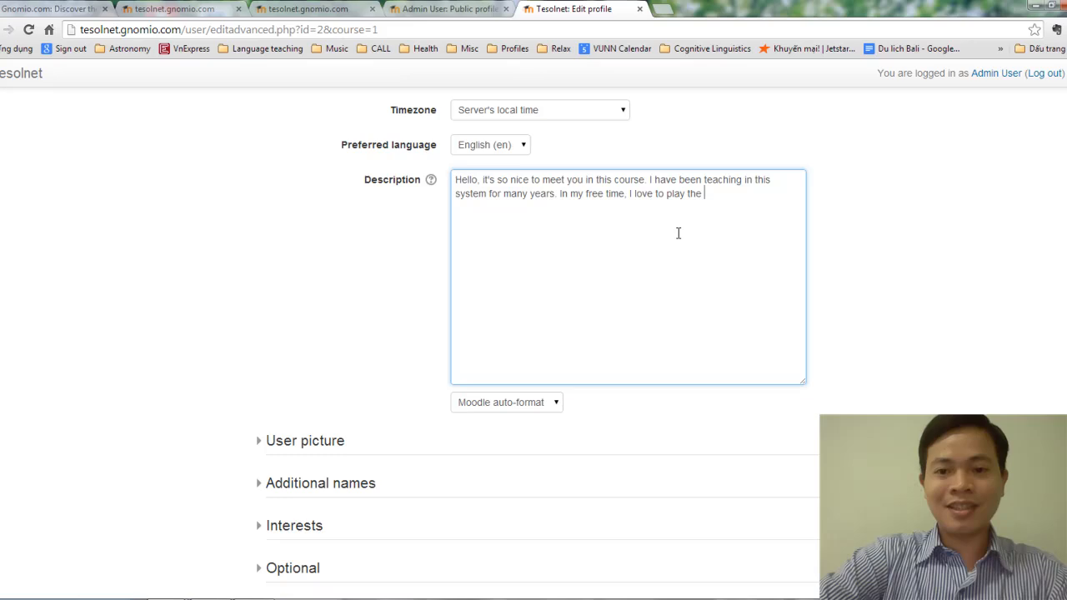
{"action": "type", "text": "bam"}
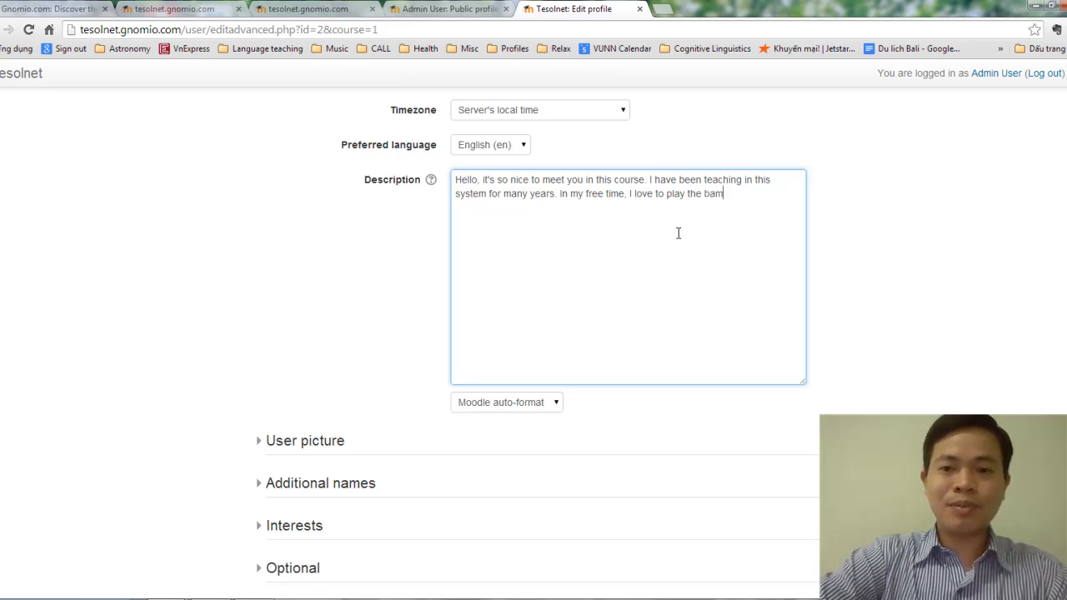
{"action": "type", "text": "boo flute"}
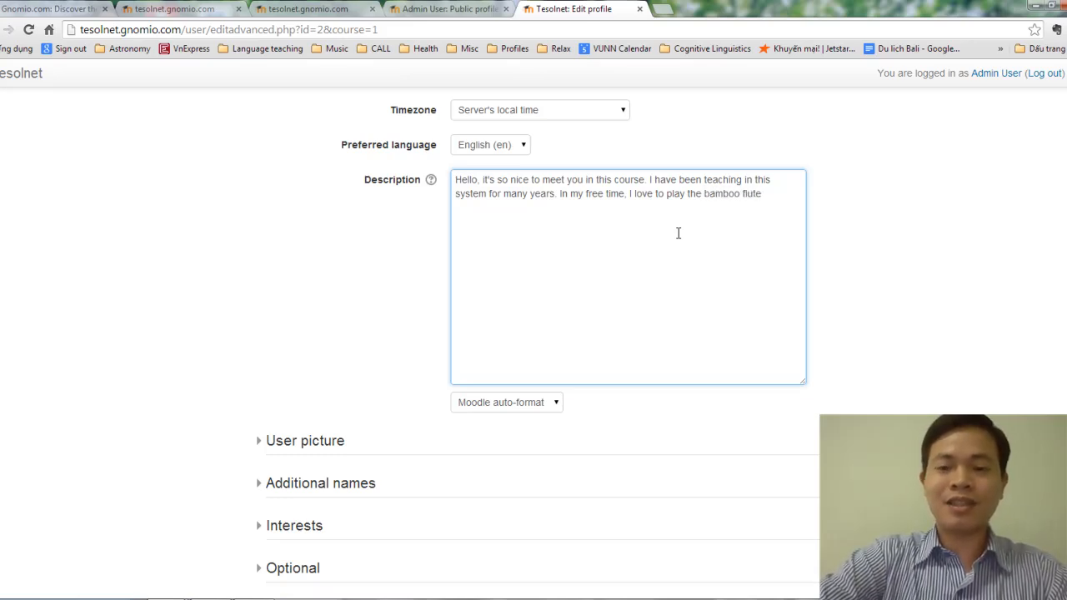
{"action": "type", "text": " and "}
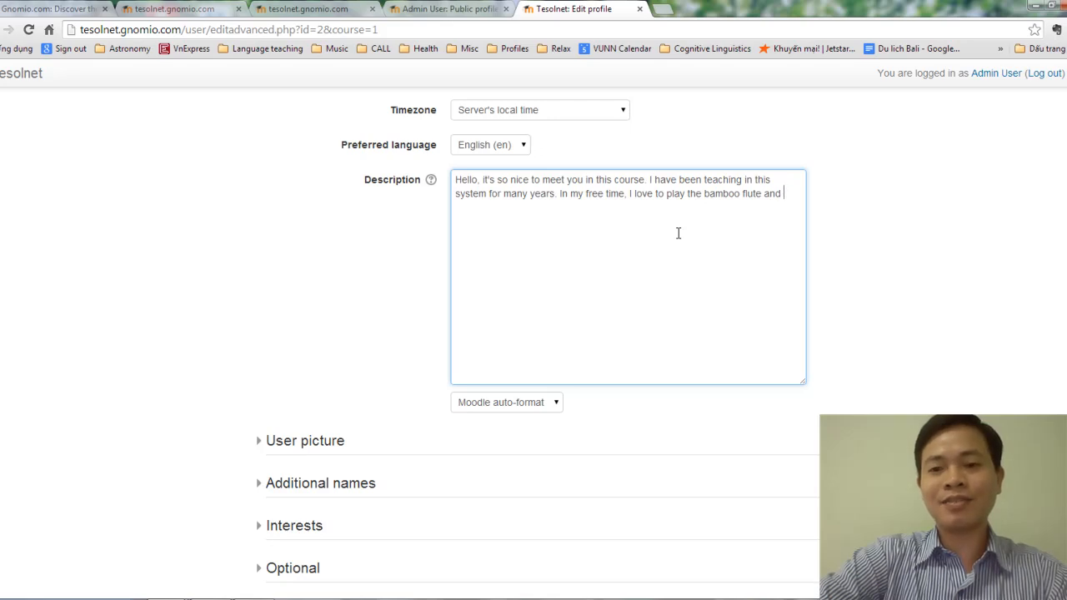
{"action": "type", "text": "I"}
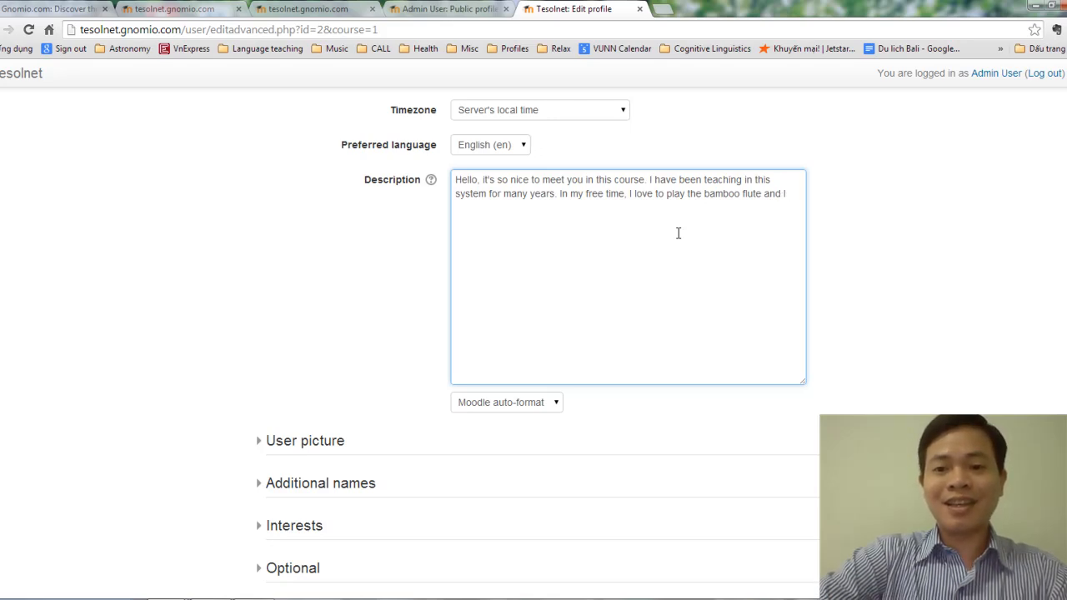
{"action": "type", "text": " also do"}
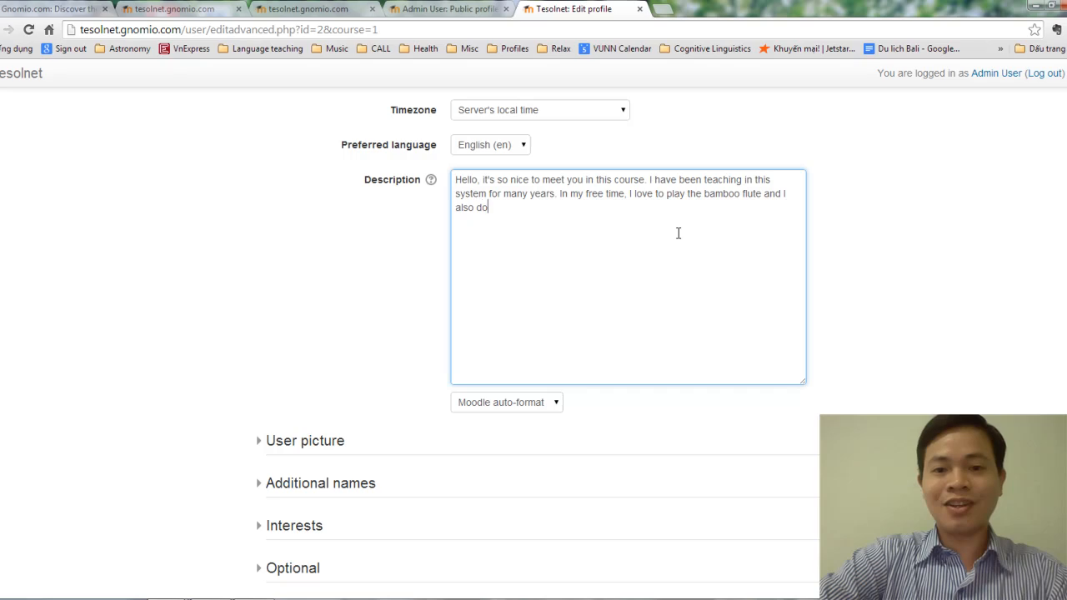
{"action": "type", "text": " karate."}
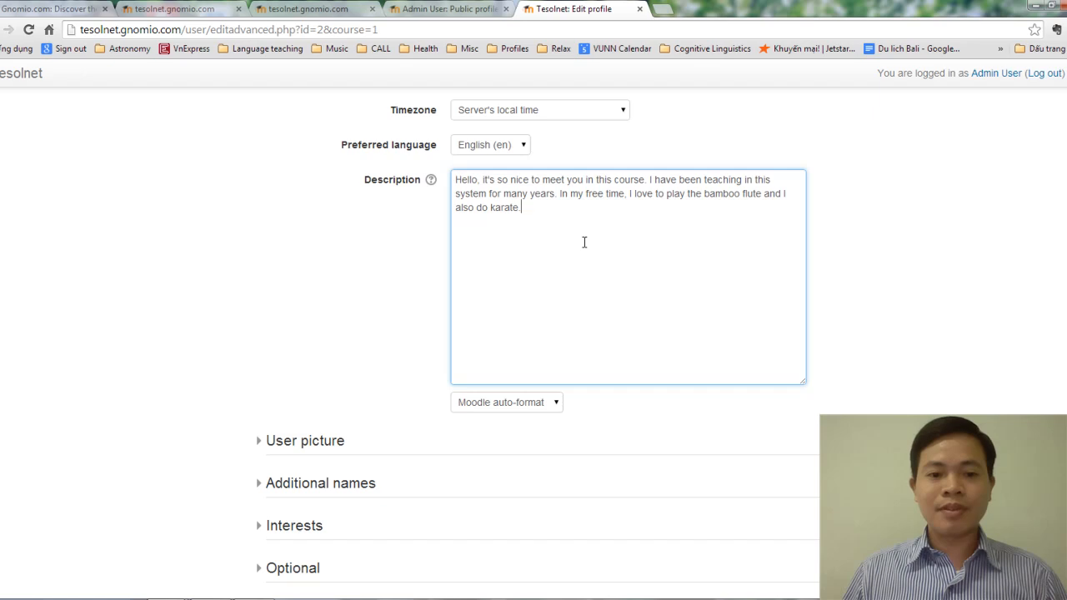
Step: Expand the User picture section, which shows the current picture as None
{"action": "scroll", "coordinate": [584, 241], "scroll_direction": "down", "scroll_amount": 2}
{"action": "scroll", "coordinate": [567, 255], "scroll_direction": "up", "scroll_amount": 2}
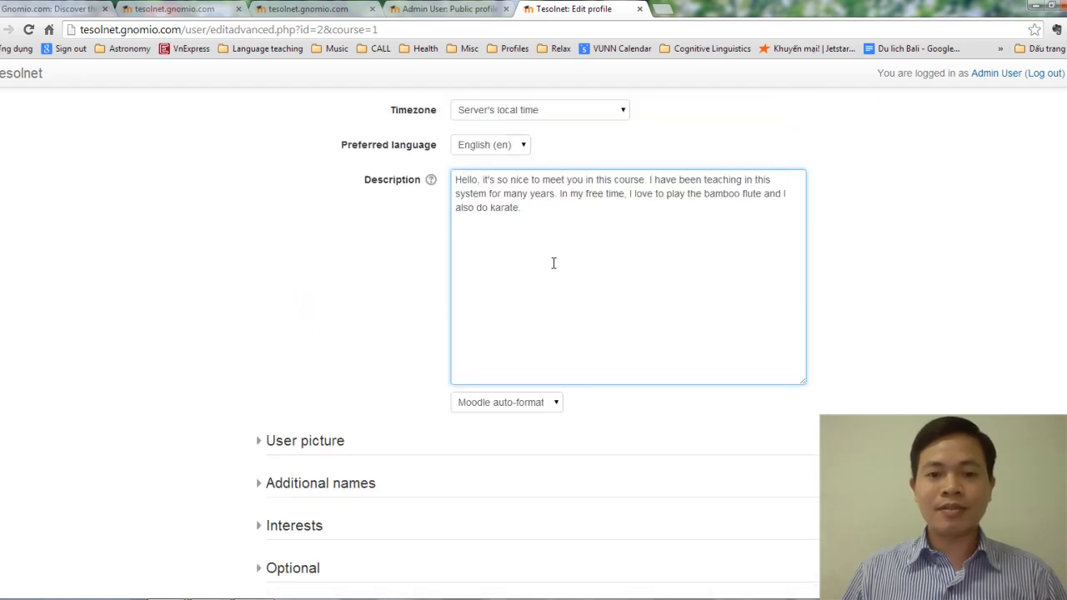
{"action": "scroll", "coordinate": [553, 264], "scroll_direction": "down", "scroll_amount": 2}
{"action": "scroll", "coordinate": [551, 269], "scroll_direction": "up", "scroll_amount": 2}
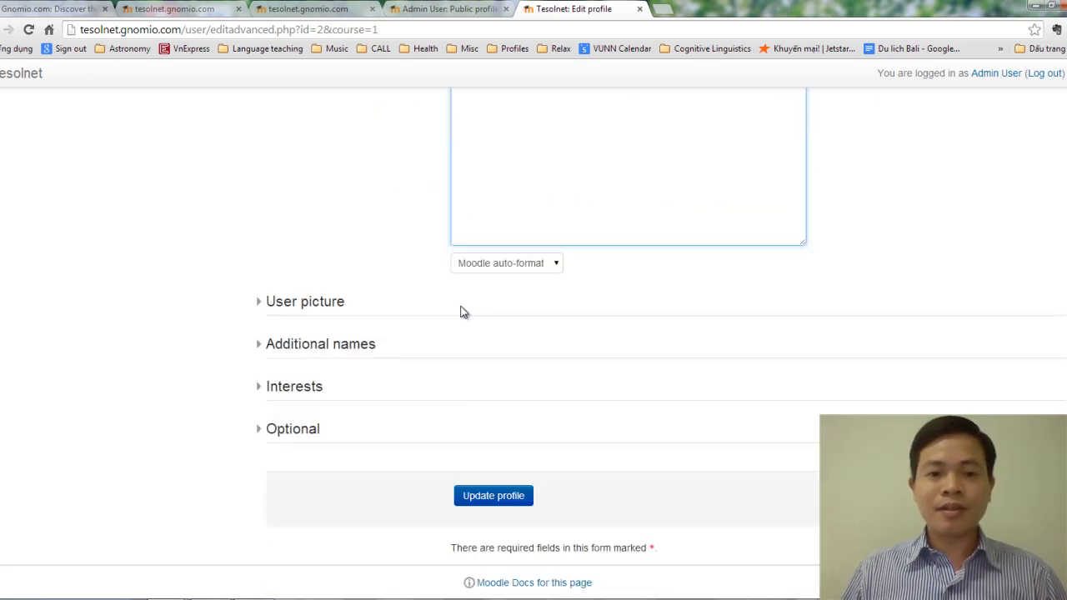
{"action": "left_click", "coordinate": [317, 305]}
{"action": "scroll", "coordinate": [500, 320], "scroll_direction": "down", "scroll_amount": 2}
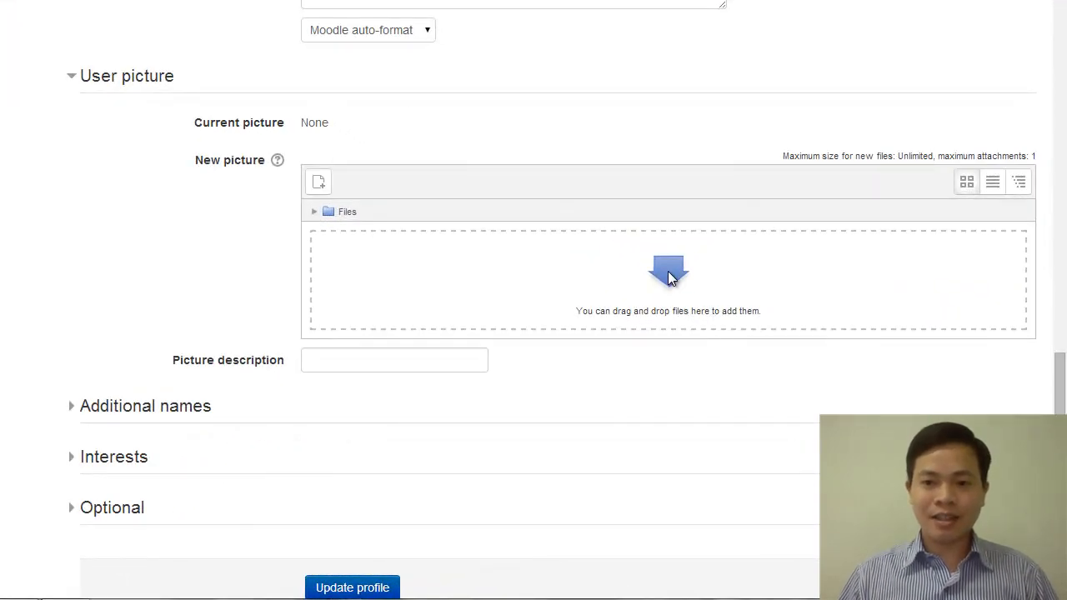
Step: Open the New picture file picker, choose Upload a file, then Chọn tệp to browse
{"action": "left_click", "coordinate": [545, 274]}
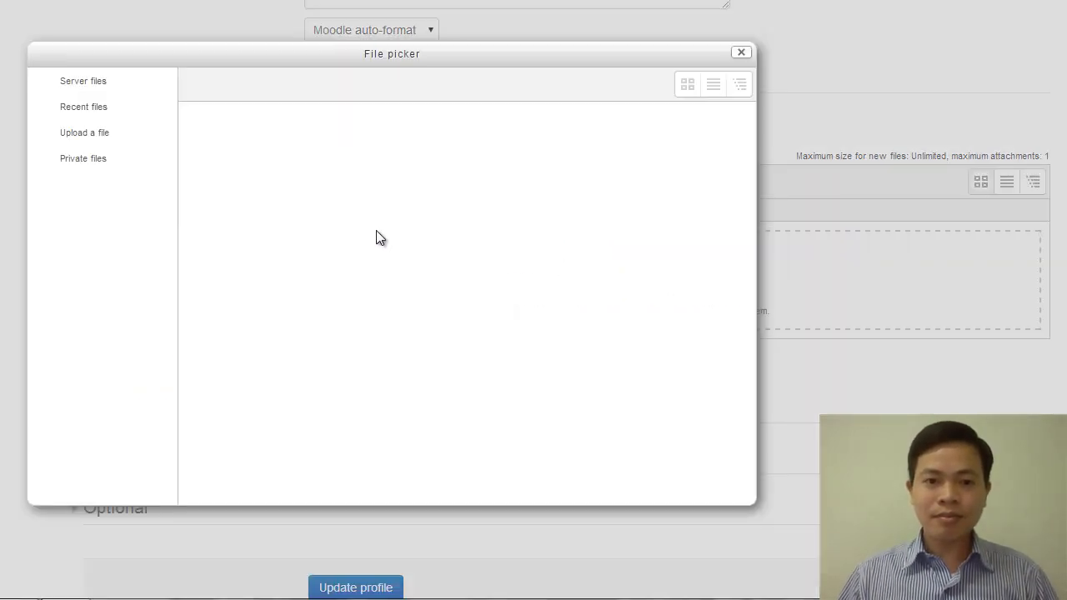
{"action": "left_click", "coordinate": [741, 52]}
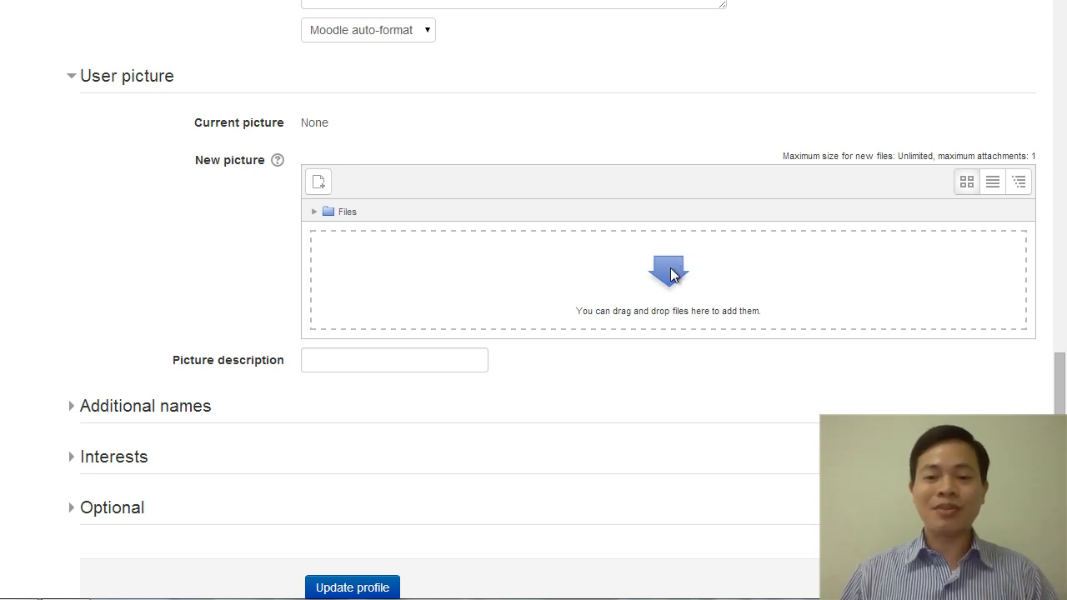
{"action": "left_click", "coordinate": [677, 268]}
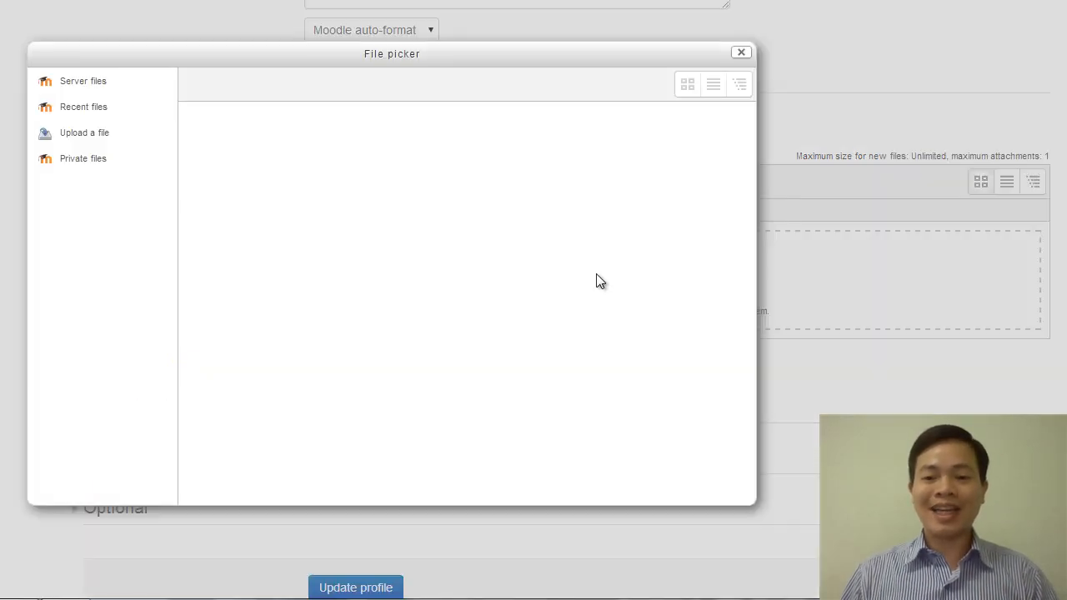
{"action": "left_click", "coordinate": [86, 134]}
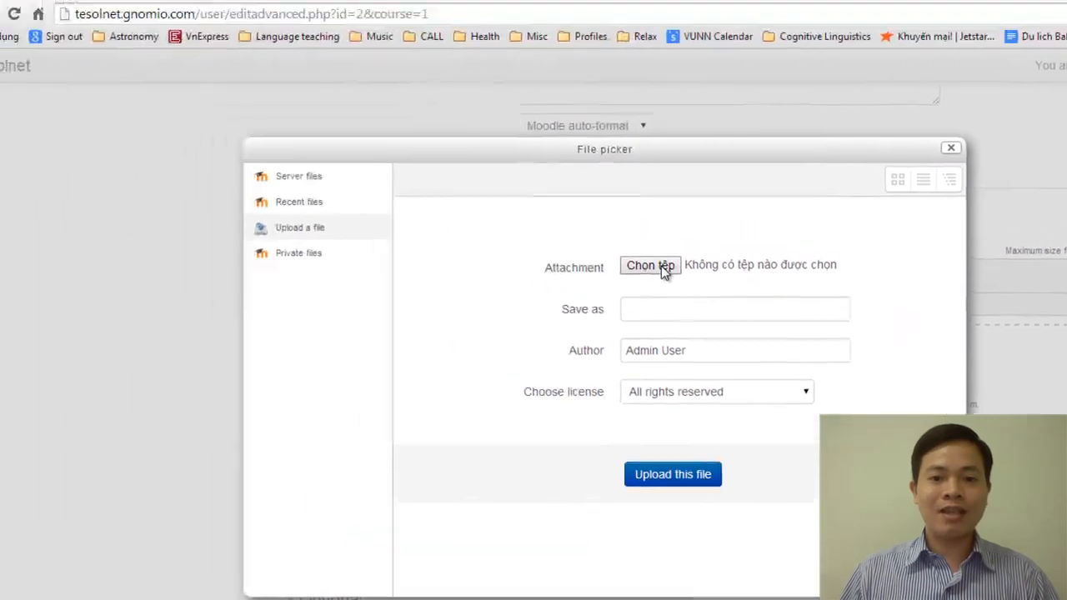
{"action": "left_click", "coordinate": [661, 265]}
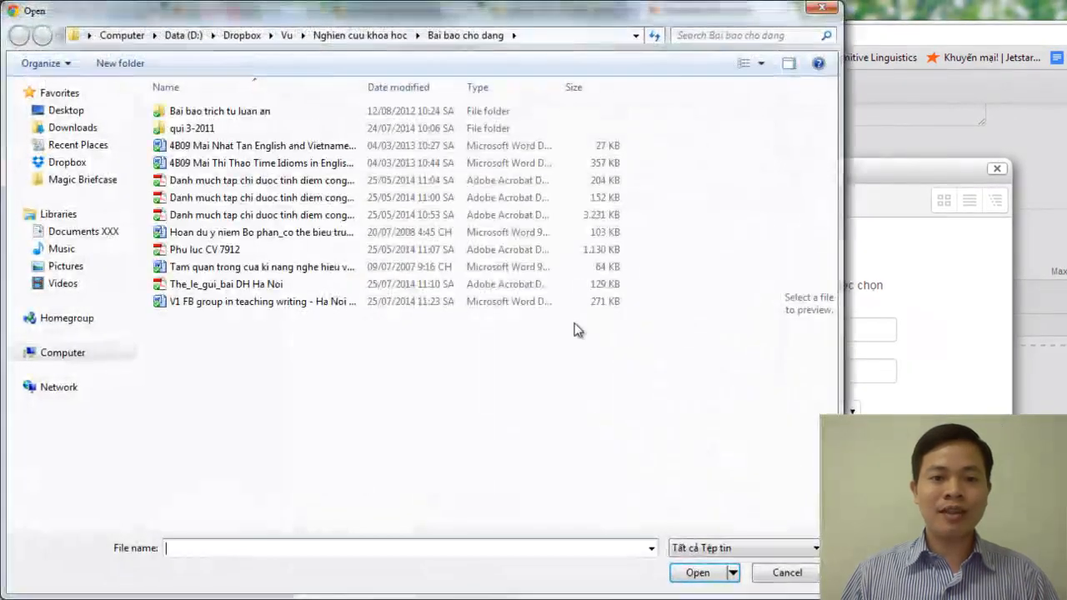
Step: Pick 150-150 from Data (D:) > Photos > Misc > Profiles in the Open dialog
{"action": "left_click", "coordinate": [185, 36]}
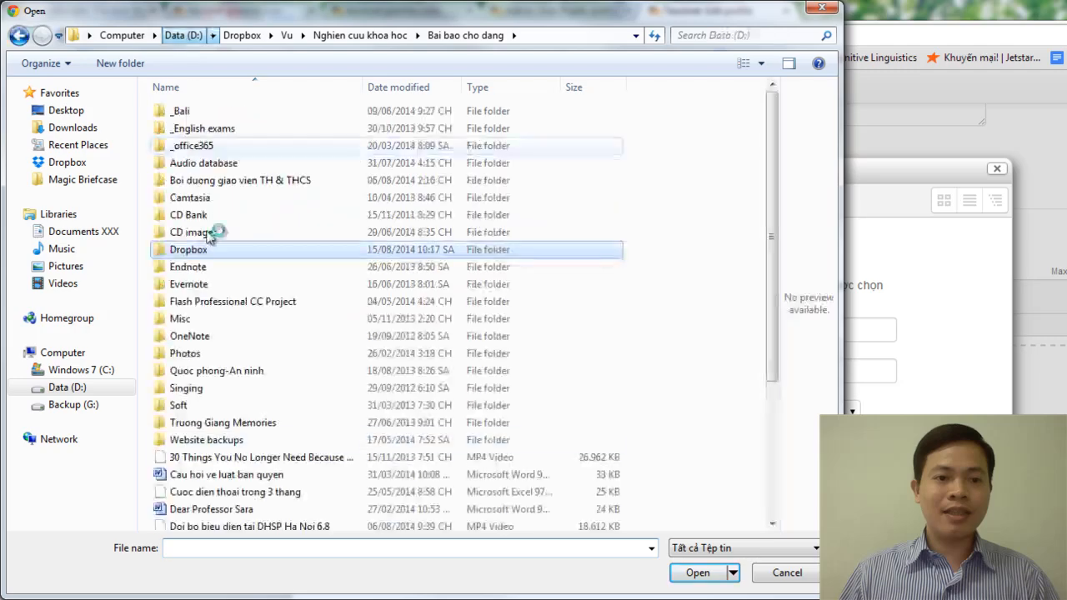
{"action": "double_click", "coordinate": [190, 318]}
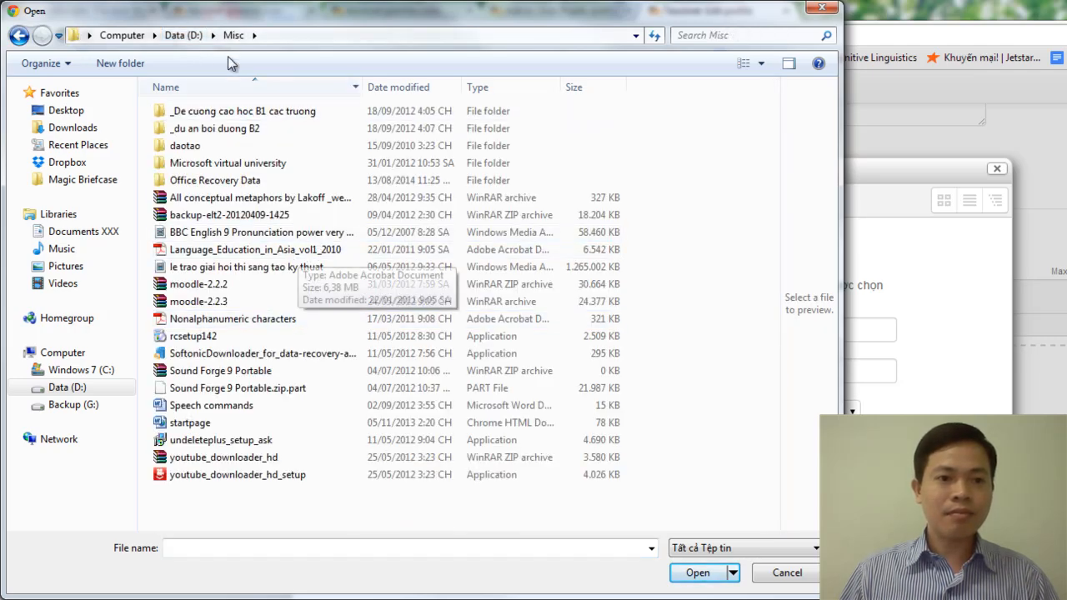
{"action": "left_click", "coordinate": [184, 35]}
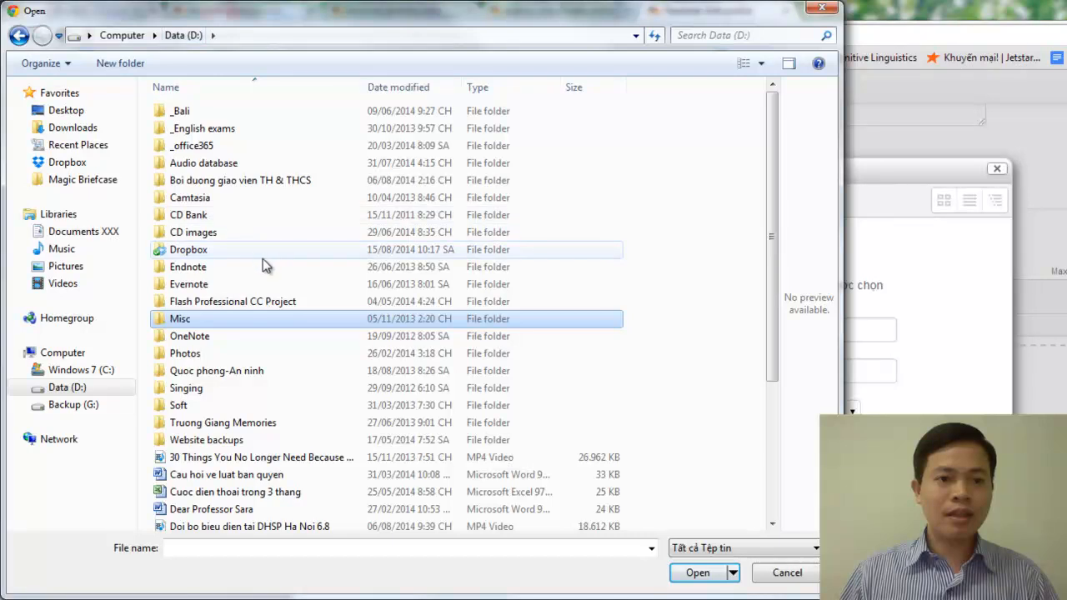
{"action": "double_click", "coordinate": [196, 355]}
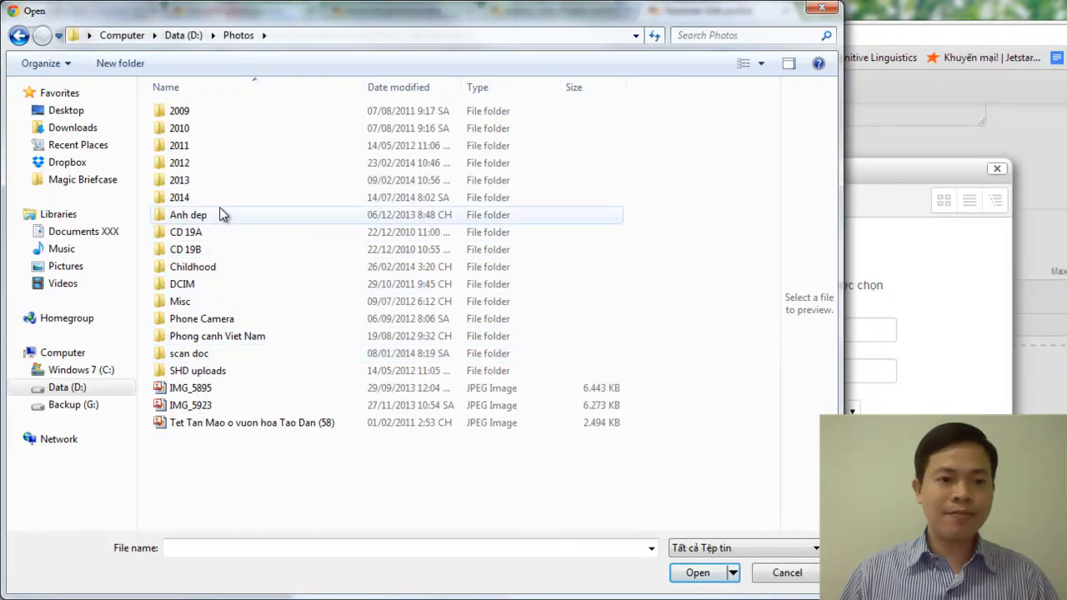
{"action": "double_click", "coordinate": [194, 303]}
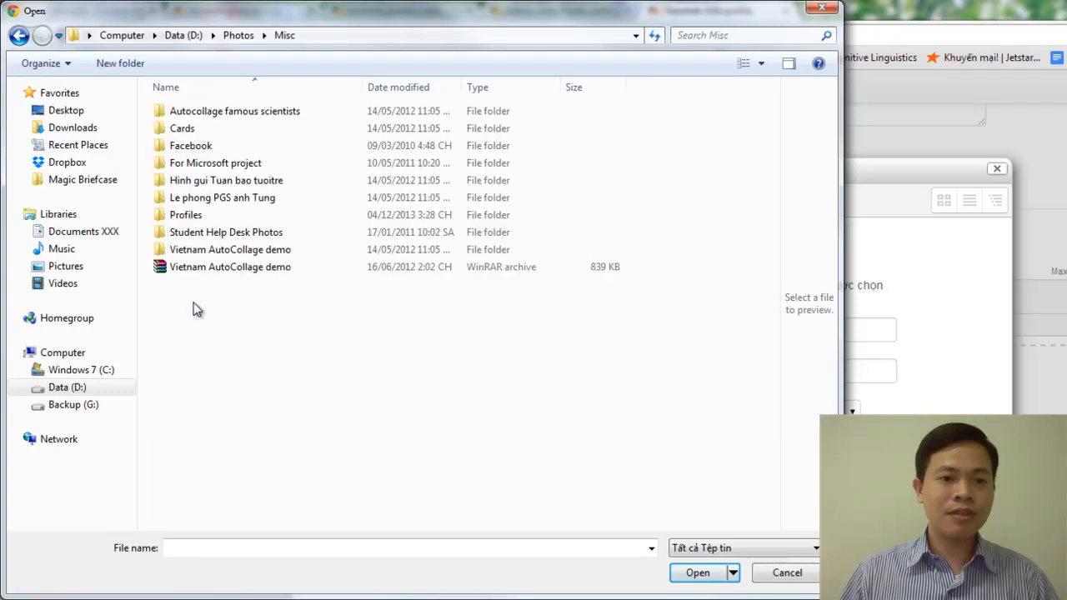
{"action": "double_click", "coordinate": [211, 218]}
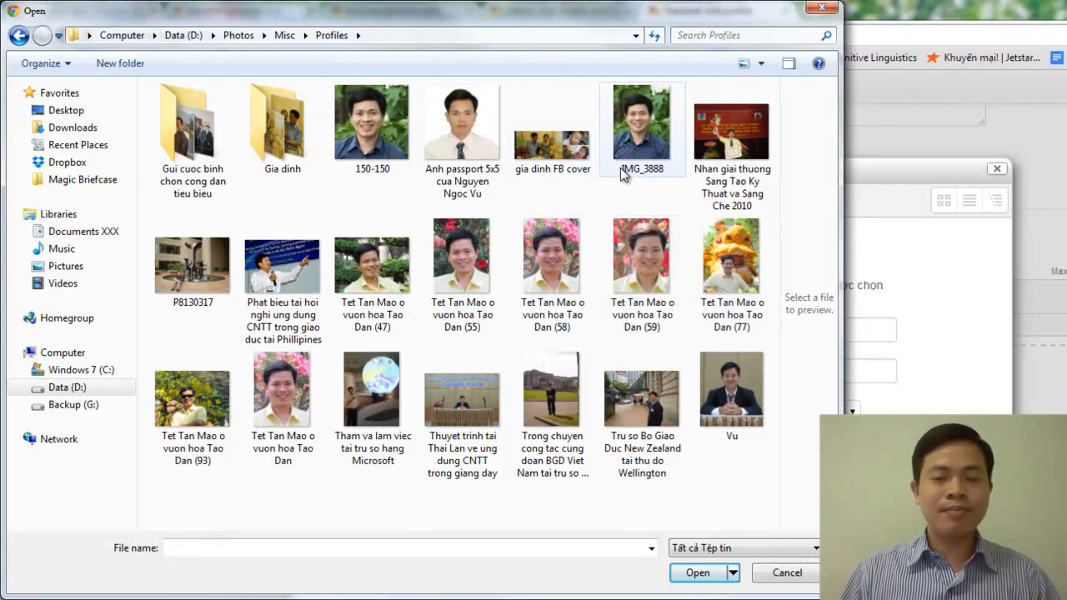
{"action": "left_click", "coordinate": [373, 125]}
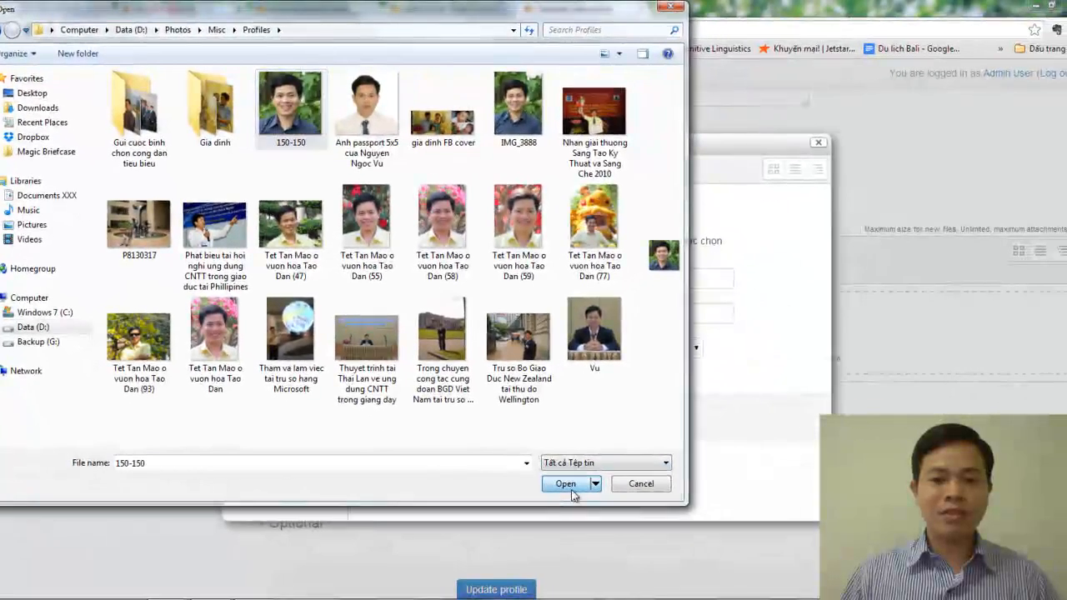
{"action": "left_click", "coordinate": [566, 484]}
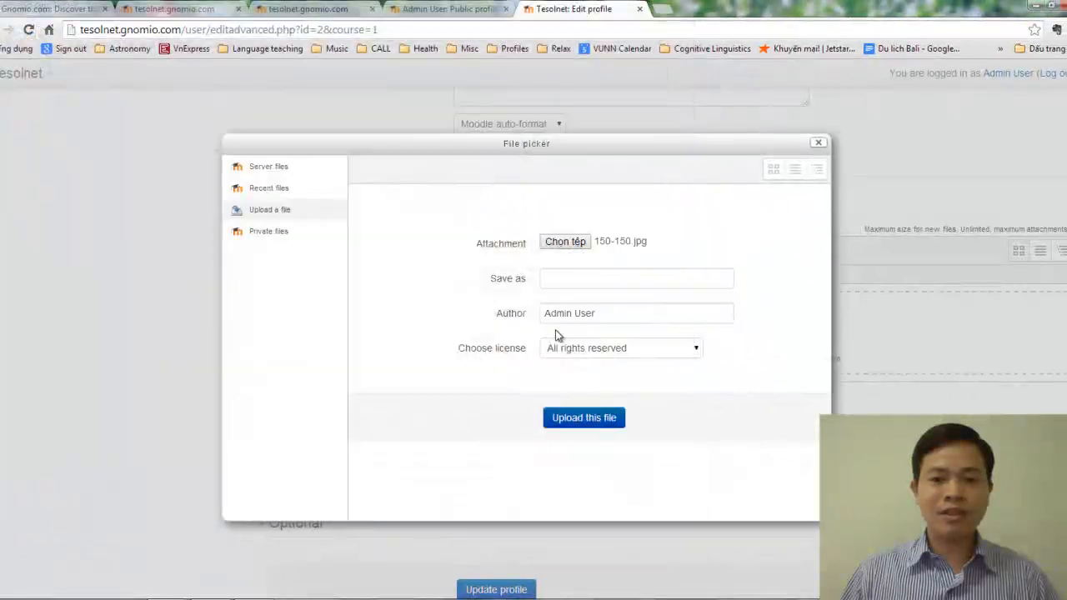
Step: Upload 150-150.jpg as the new user picture
{"action": "left_click", "coordinate": [604, 421]}
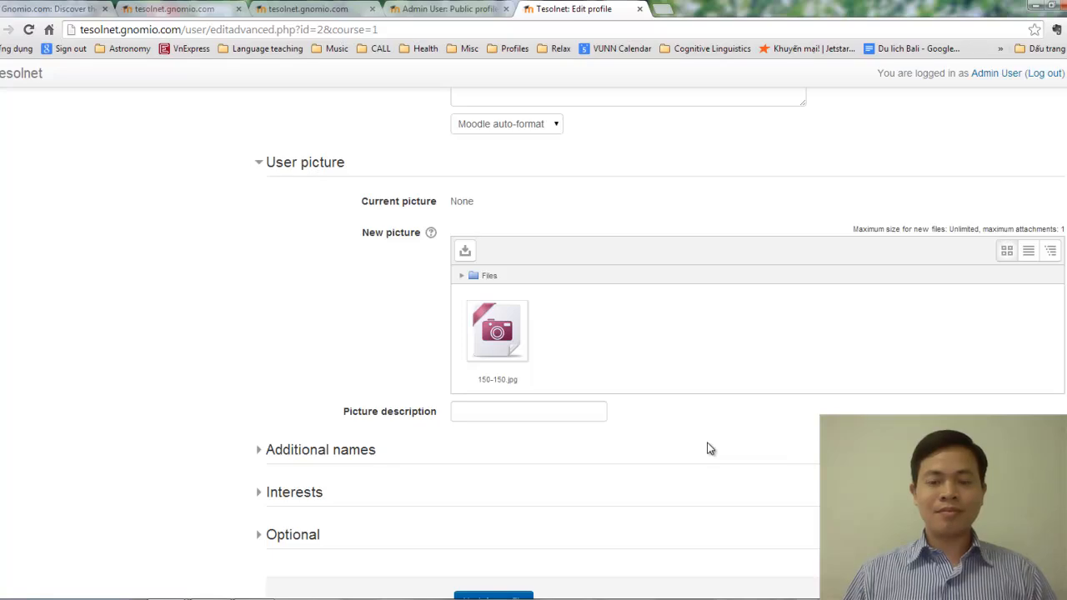
Step: Write the picture description 'This is me in Taiwan with hakkai tung flowers', fixing the typos
{"action": "left_click", "coordinate": [543, 417]}
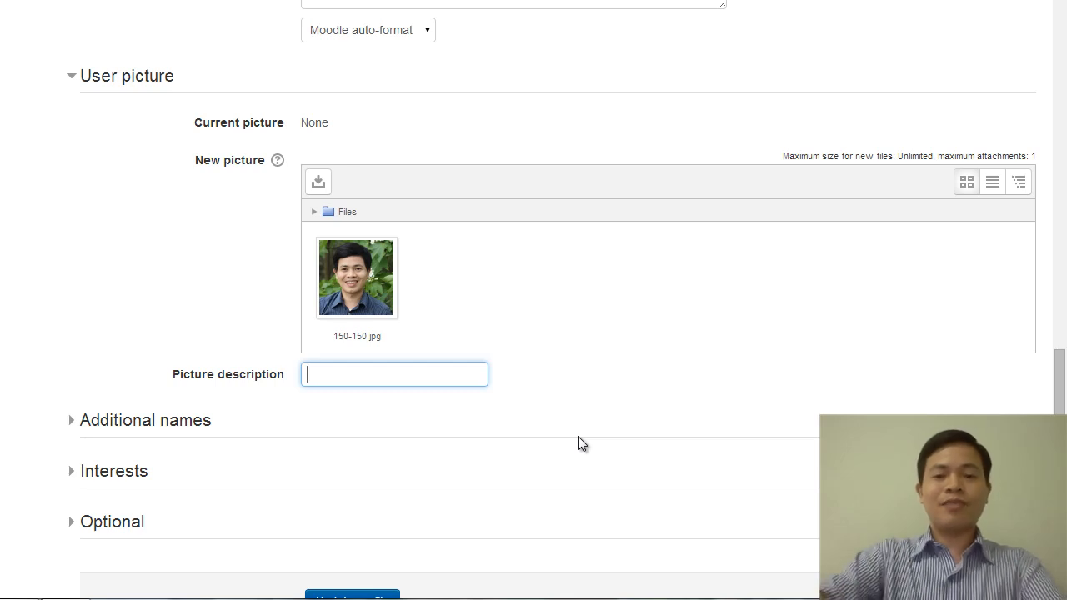
{"action": "type", "text": "Thi"}
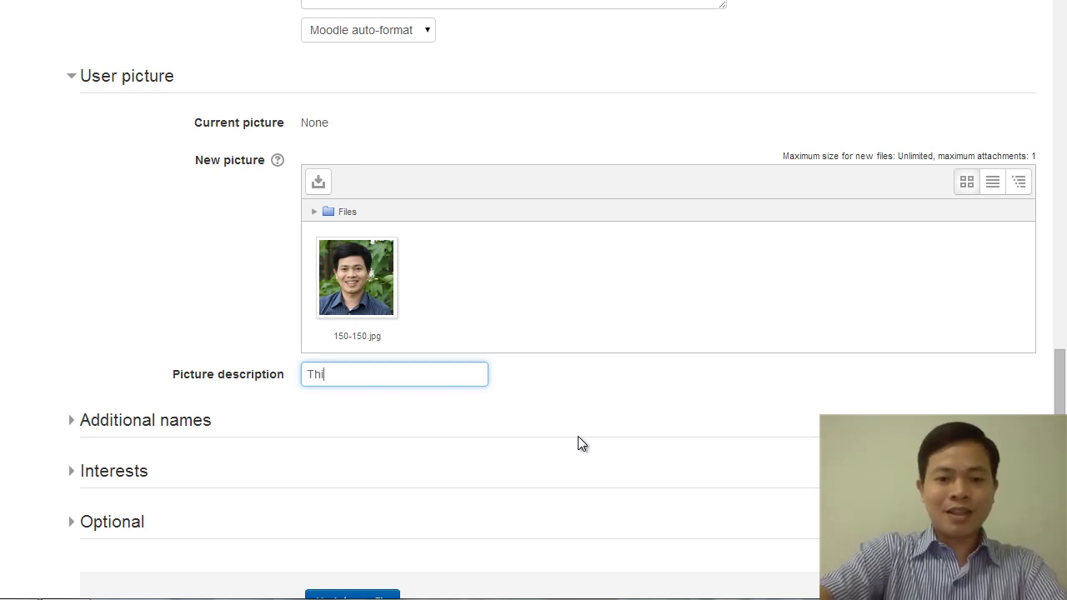
{"action": "type", "text": "s is me in "}
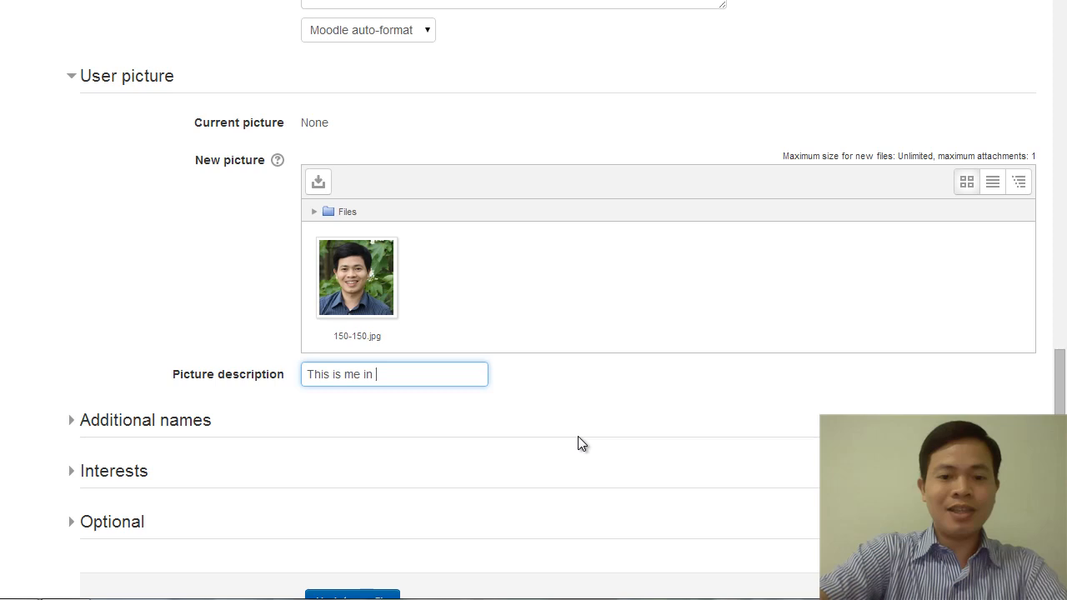
{"action": "type", "text": "Taiwan with"}
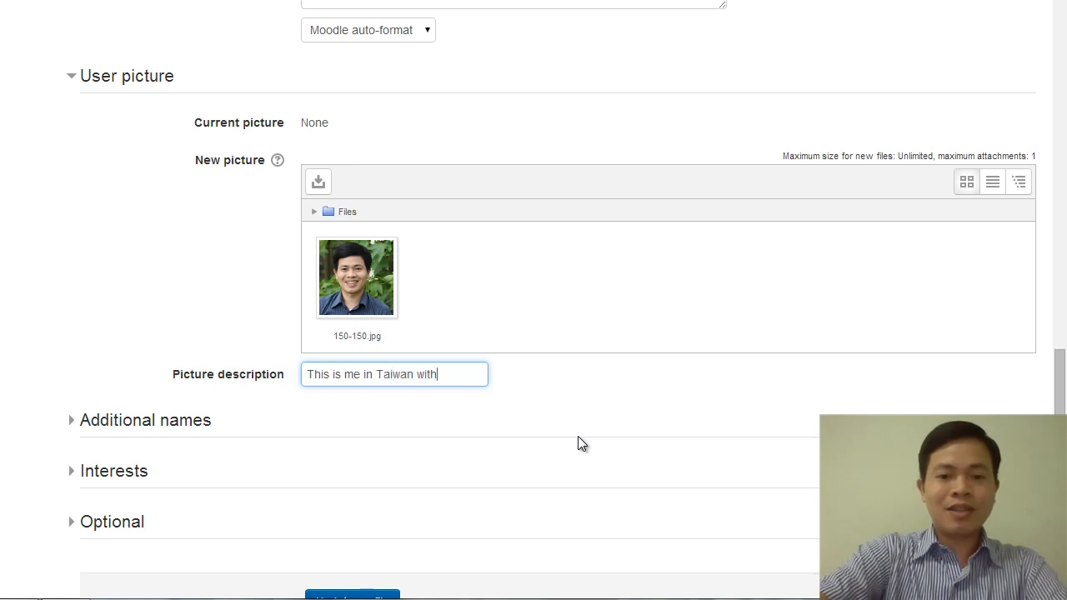
{"action": "type", "text": " hak"}
{"action": "key", "text": "BackSpace"}
{"action": "type", "text": "hakka"}
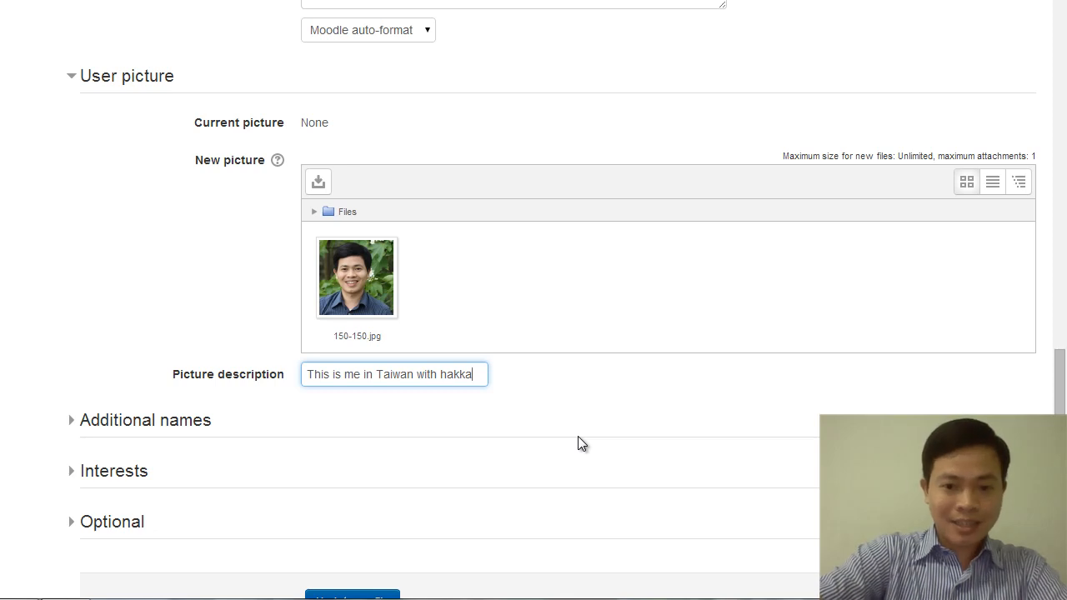
{"action": "key", "text": "BackSpace"}
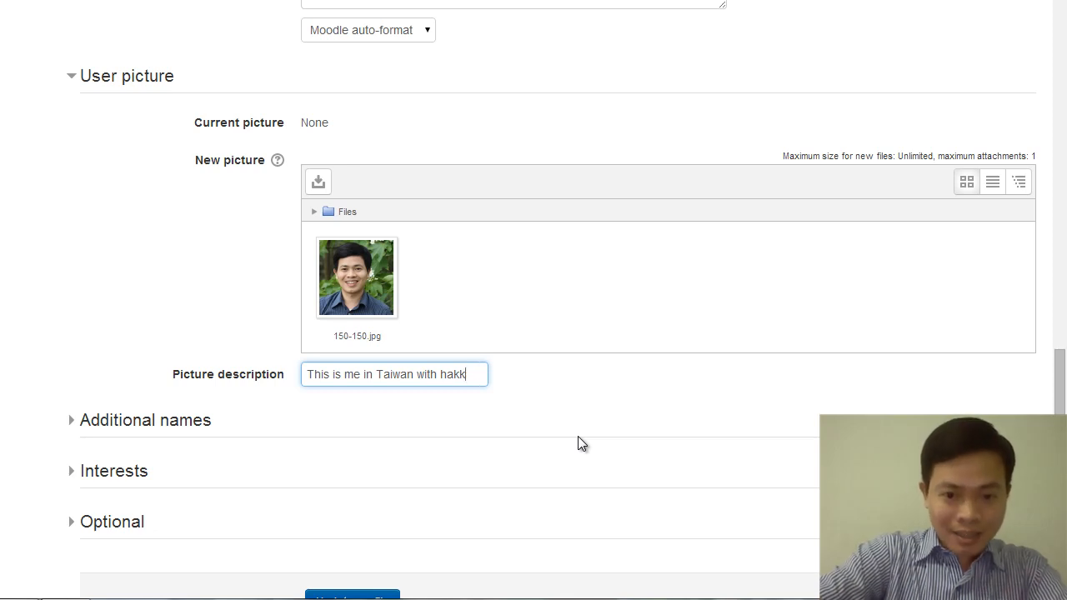
{"action": "type", "text": "ai tun"}
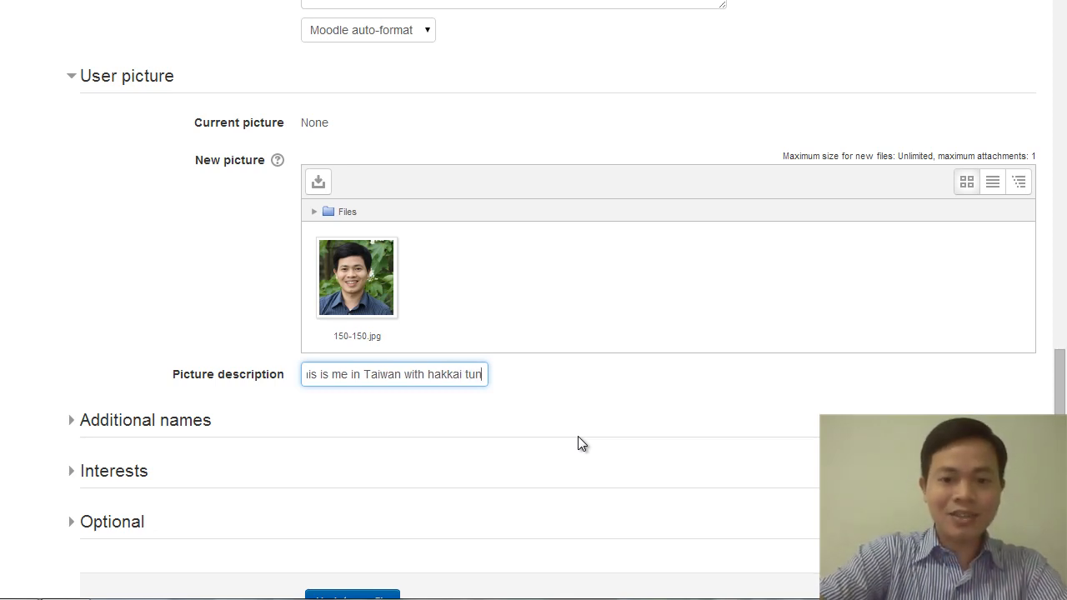
{"action": "type", "text": "g f"}
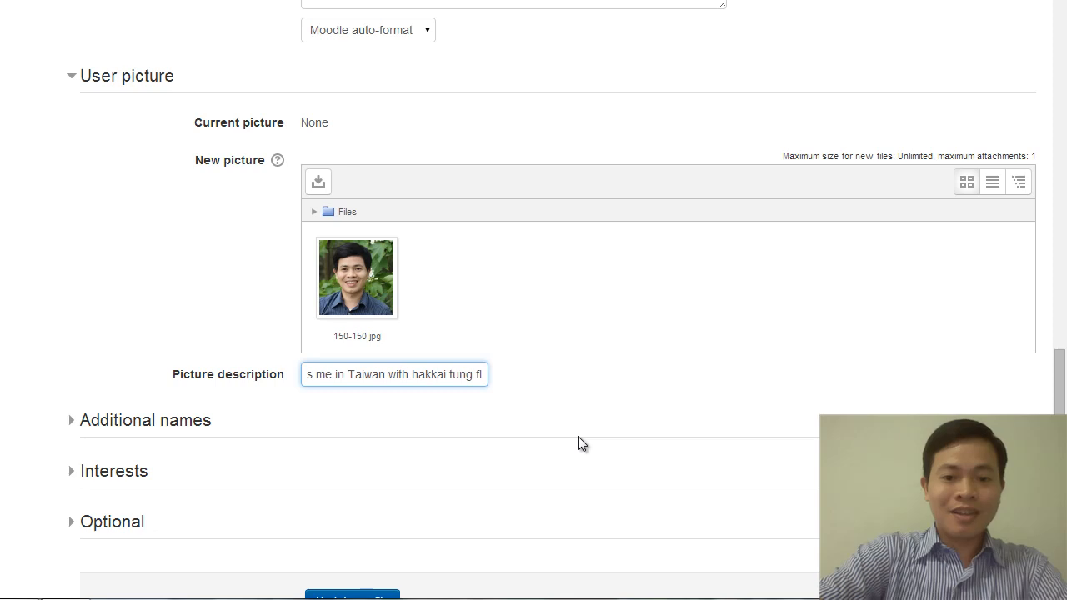
{"action": "type", "text": "lowers"}
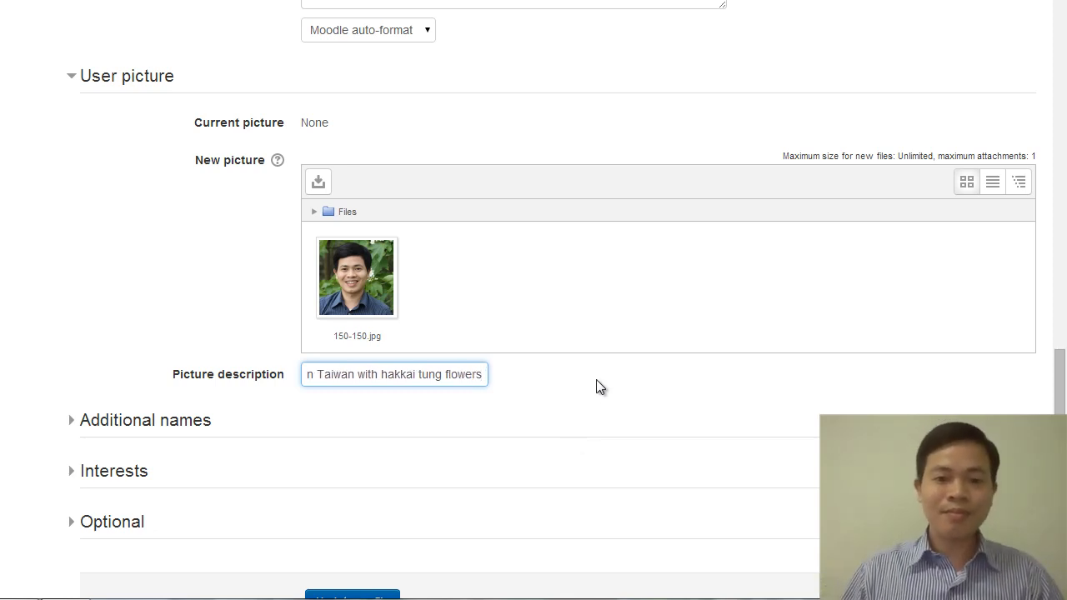
{"action": "scroll", "coordinate": [596, 386], "scroll_direction": "down", "scroll_amount": 2}
Step: Expand Additional names and review the User picture section
{"action": "left_click", "coordinate": [189, 256]}
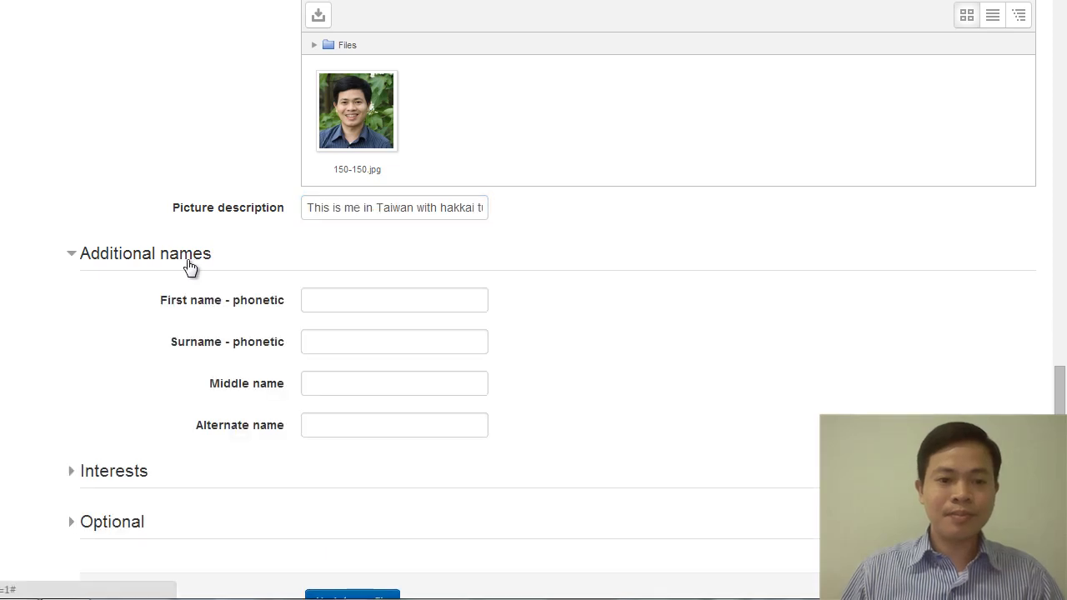
{"action": "scroll", "coordinate": [305, 321], "scroll_direction": "down", "scroll_amount": 2}
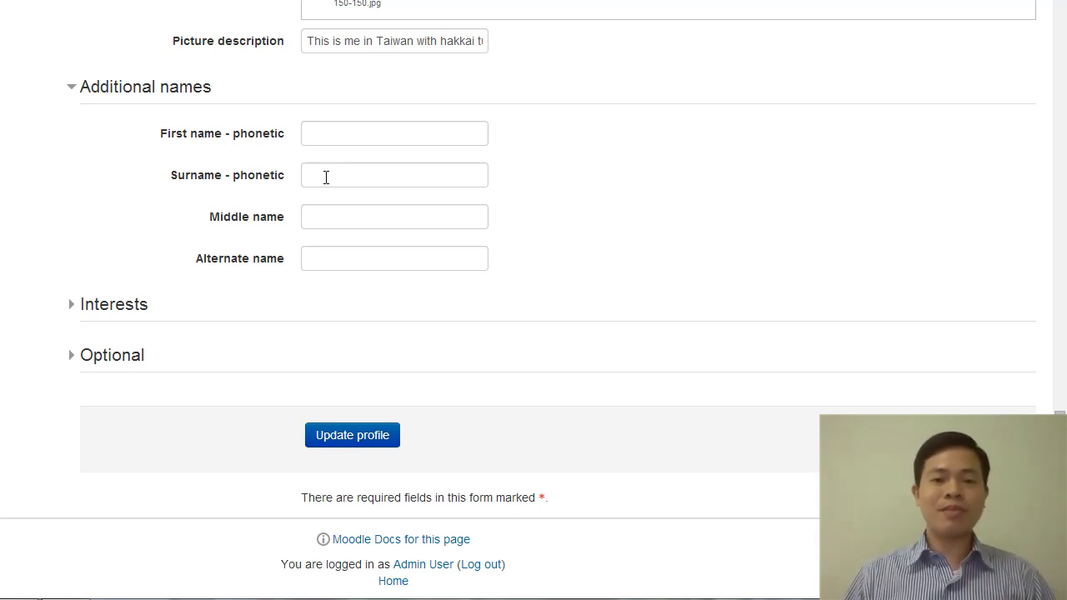
{"action": "scroll", "coordinate": [326, 177], "scroll_direction": "up", "scroll_amount": 5}
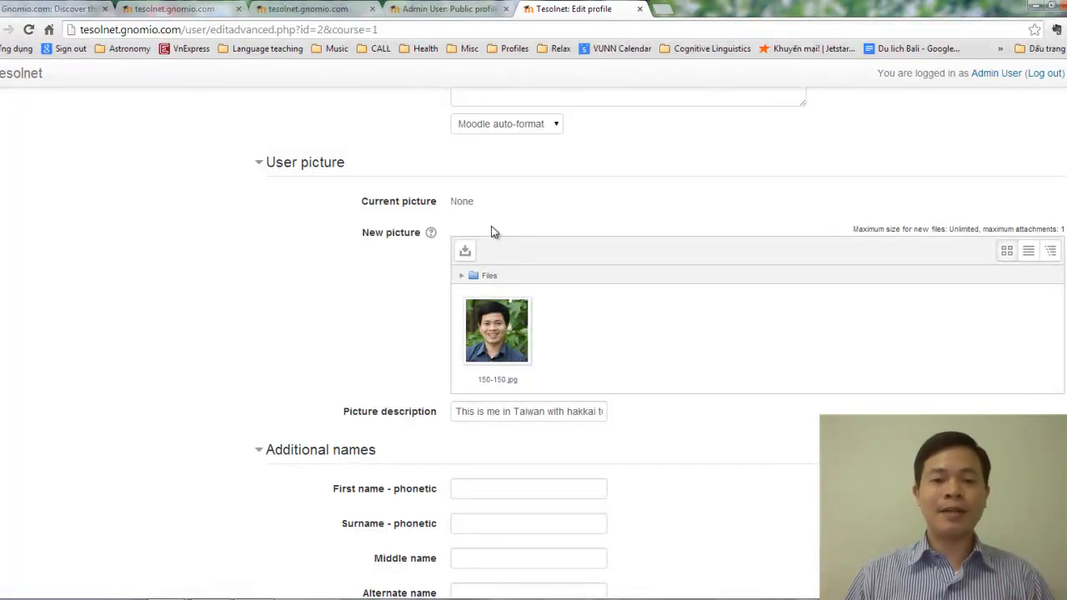
{"action": "scroll", "coordinate": [491, 232], "scroll_direction": "down", "scroll_amount": 2}
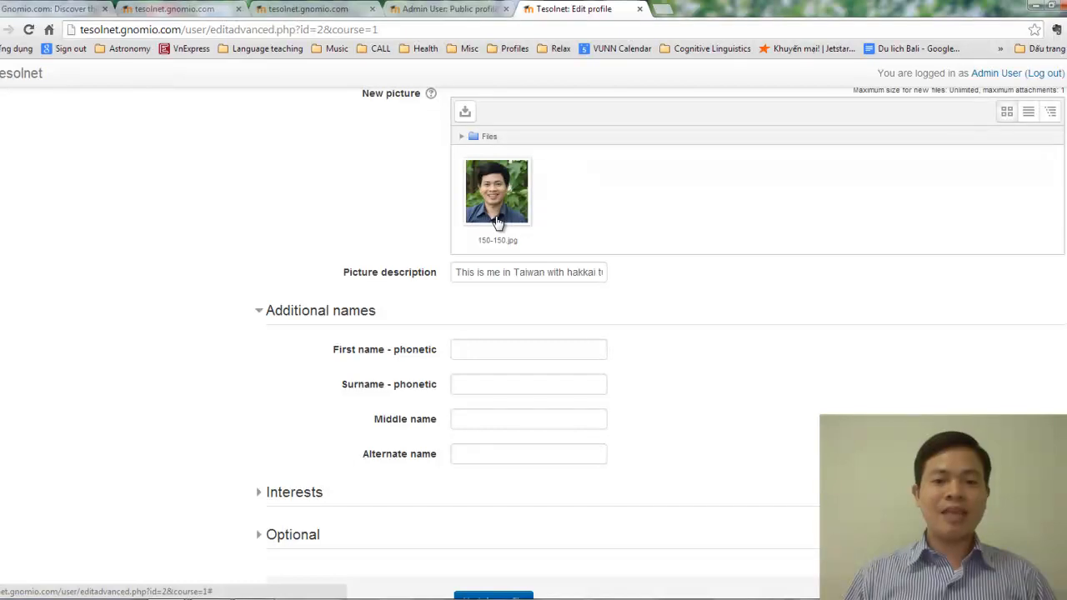
{"action": "scroll", "coordinate": [294, 289], "scroll_direction": "down", "scroll_amount": 1}
Step: Collapse Additional names and expand the Interests section
{"action": "left_click", "coordinate": [258, 244]}
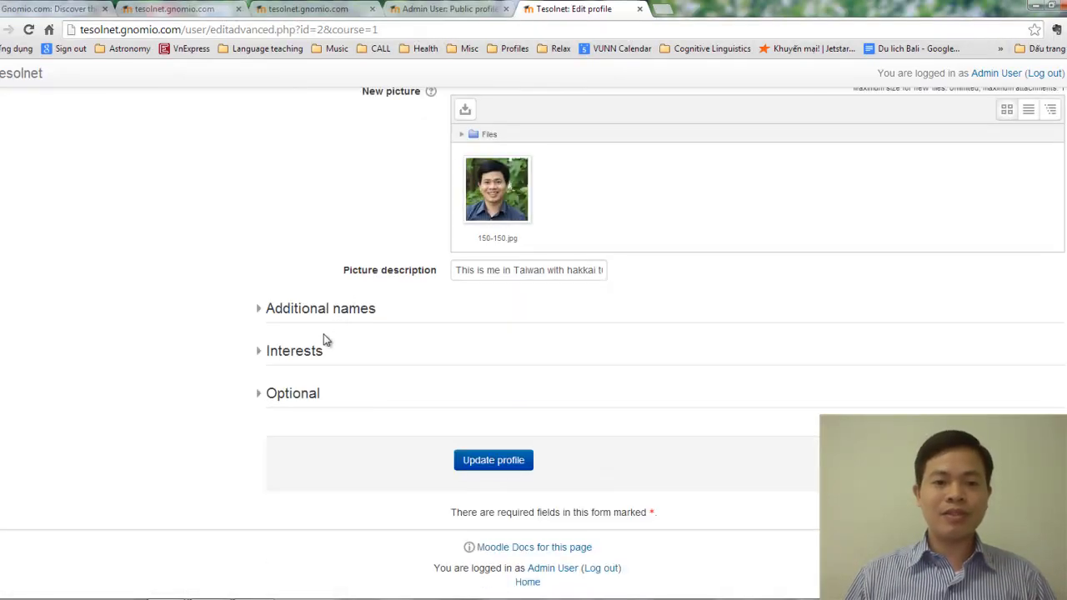
{"action": "left_click", "coordinate": [298, 354]}
{"action": "scroll", "coordinate": [454, 363], "scroll_direction": "down", "scroll_amount": 1}
Step: List interests as 'reading books, kungfu movies, travelling, photography' and expand the Optional section
{"action": "left_click", "coordinate": [501, 325]}
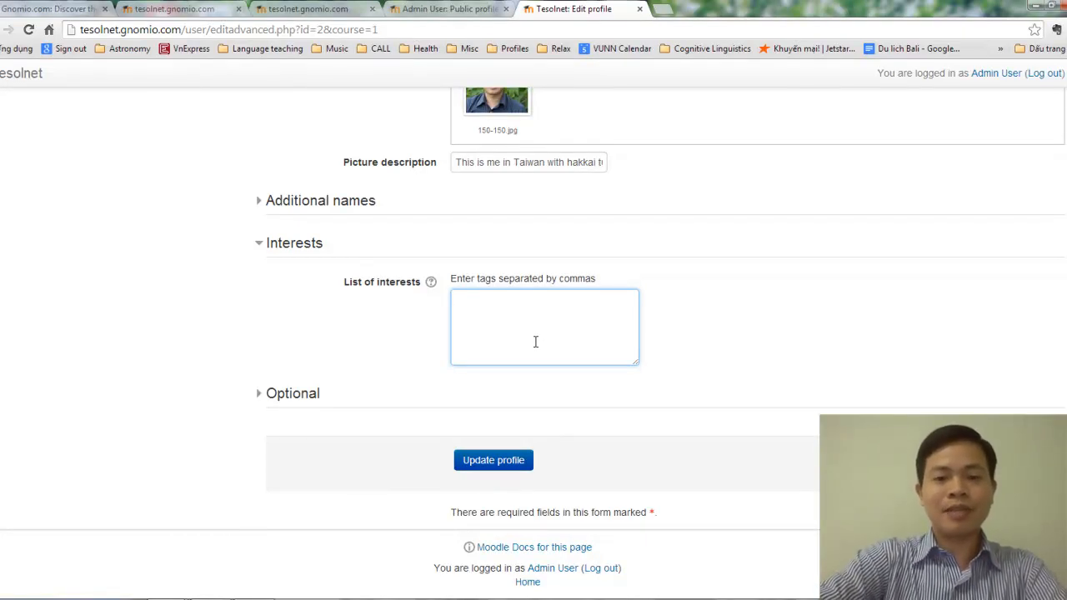
{"action": "type", "text": "reading "}
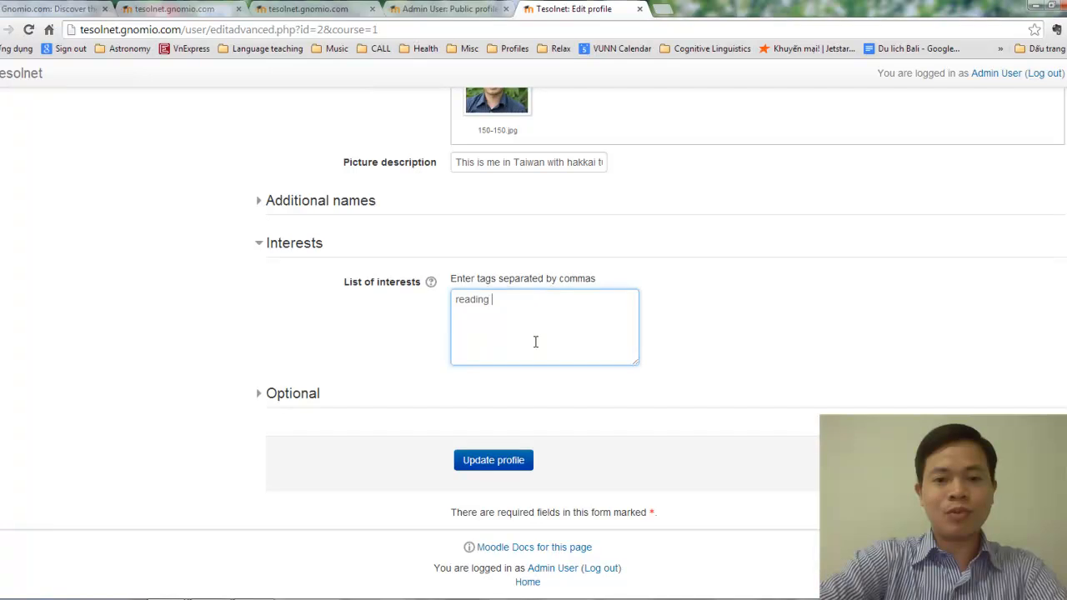
{"action": "type", "text": "books, "}
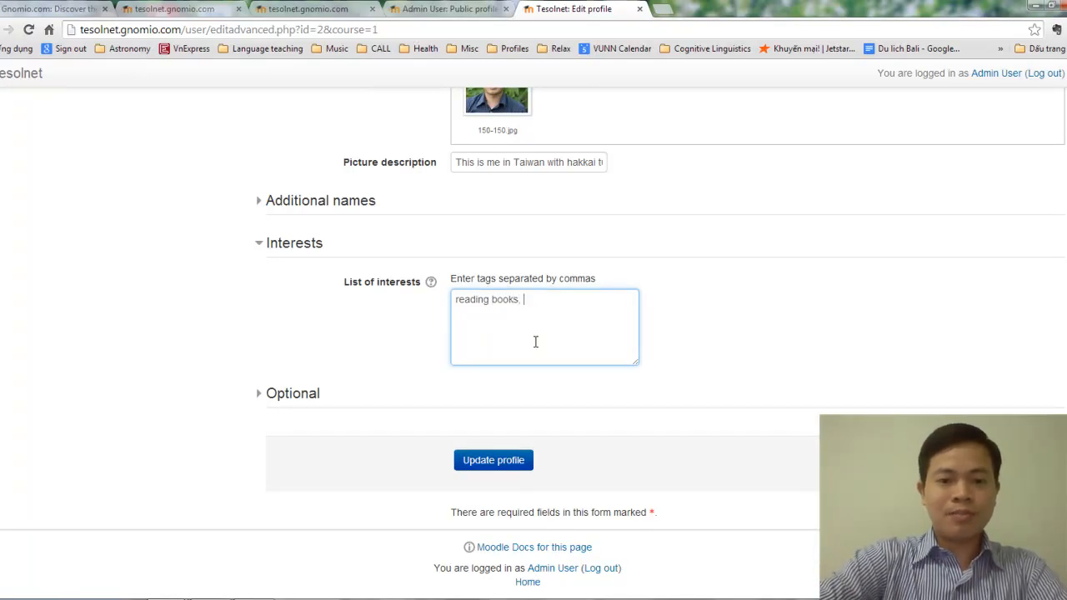
{"action": "type", "text": "kun"}
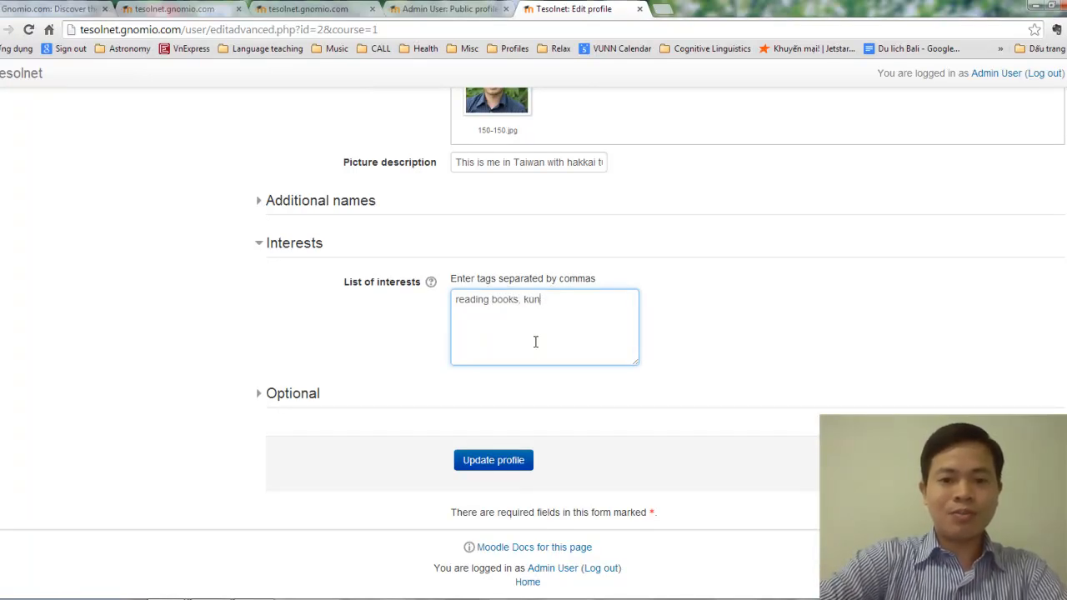
{"action": "type", "text": "gfu movi"}
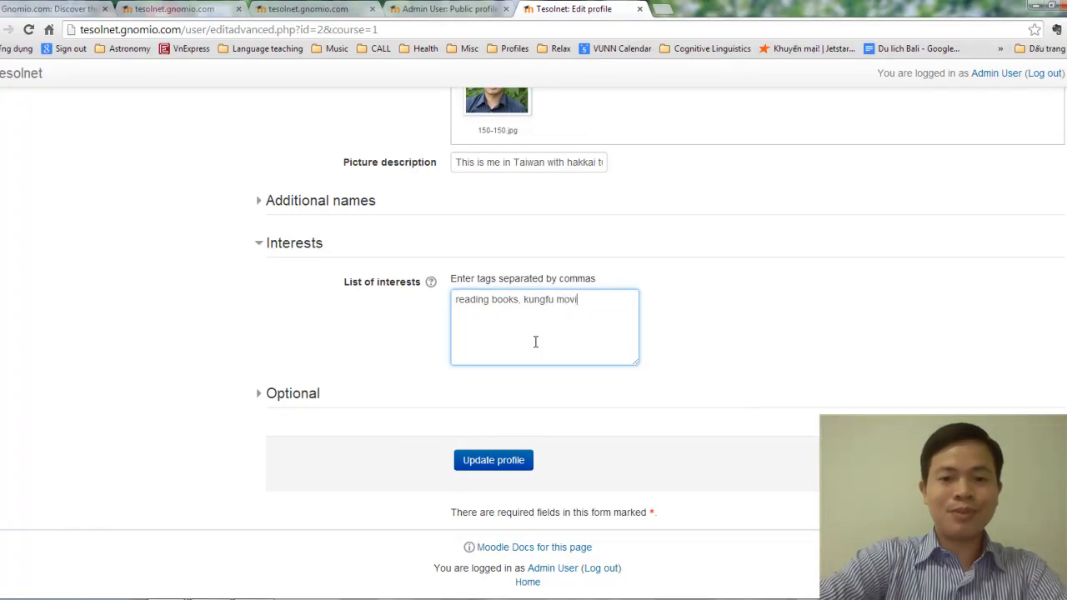
{"action": "type", "text": "es, "}
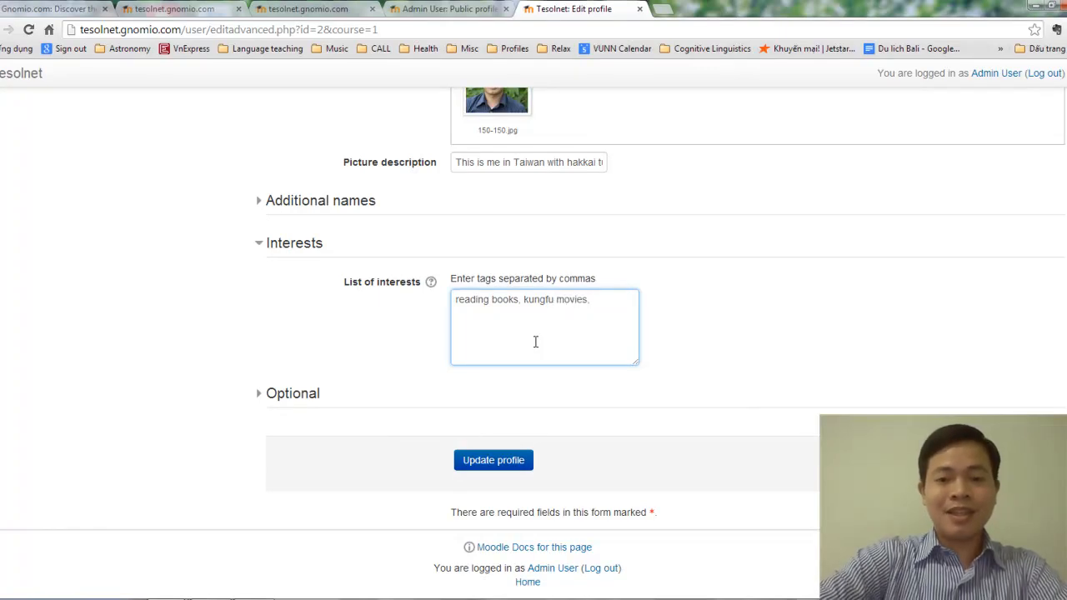
{"action": "type", "text": "travelli"}
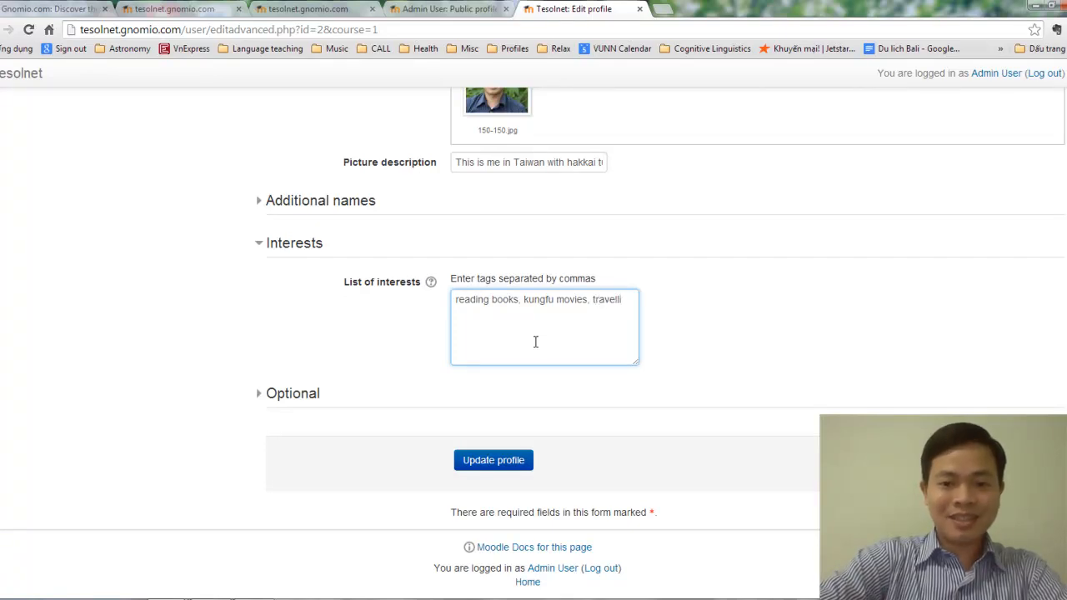
{"action": "type", "text": "ng"}
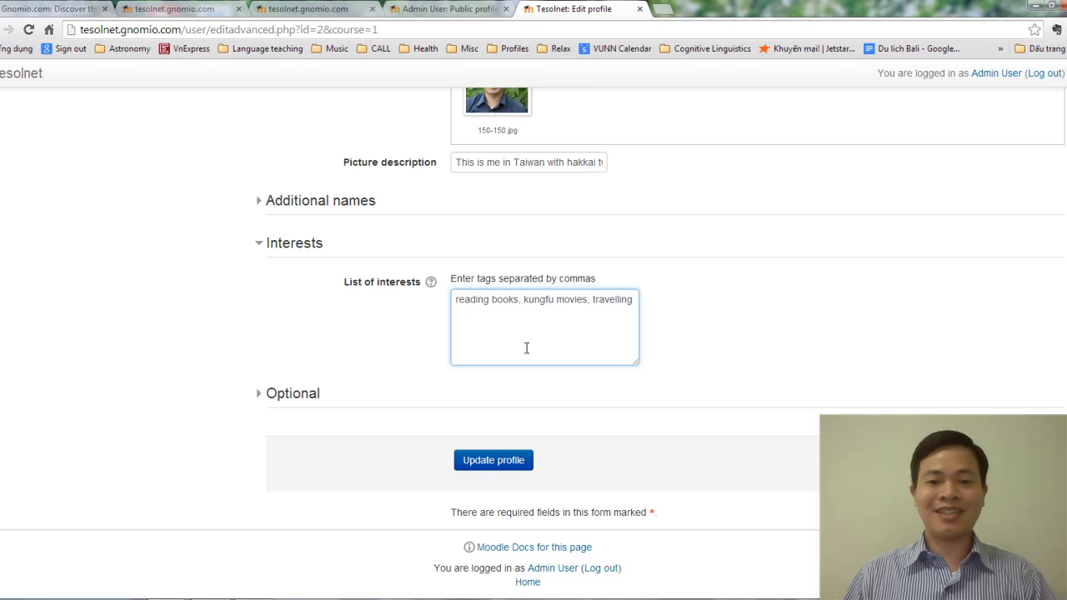
{"action": "type", "text": ", photo"}
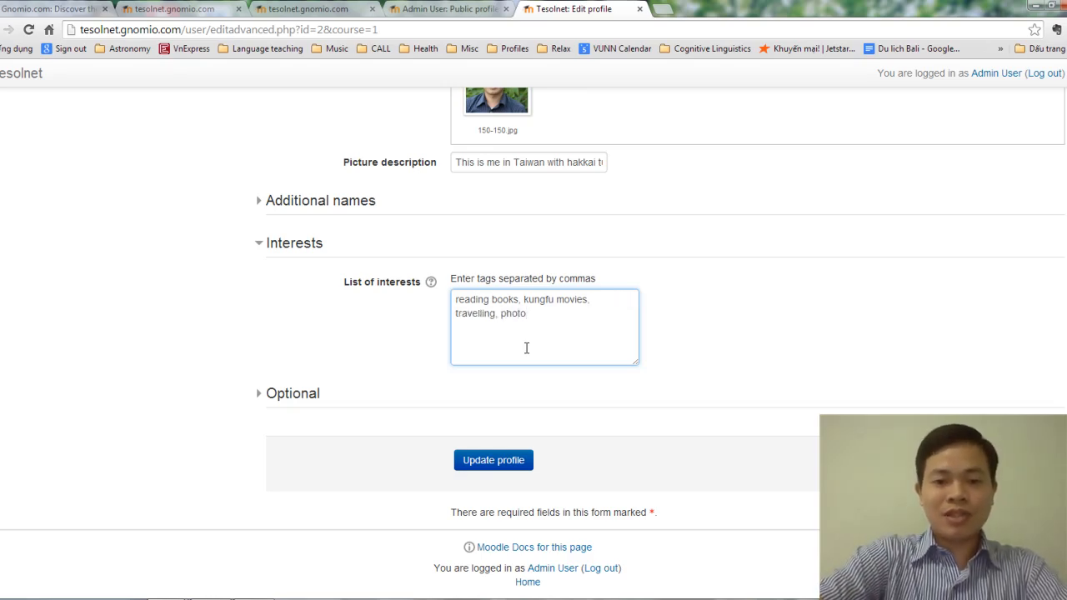
{"action": "type", "text": "gr"}
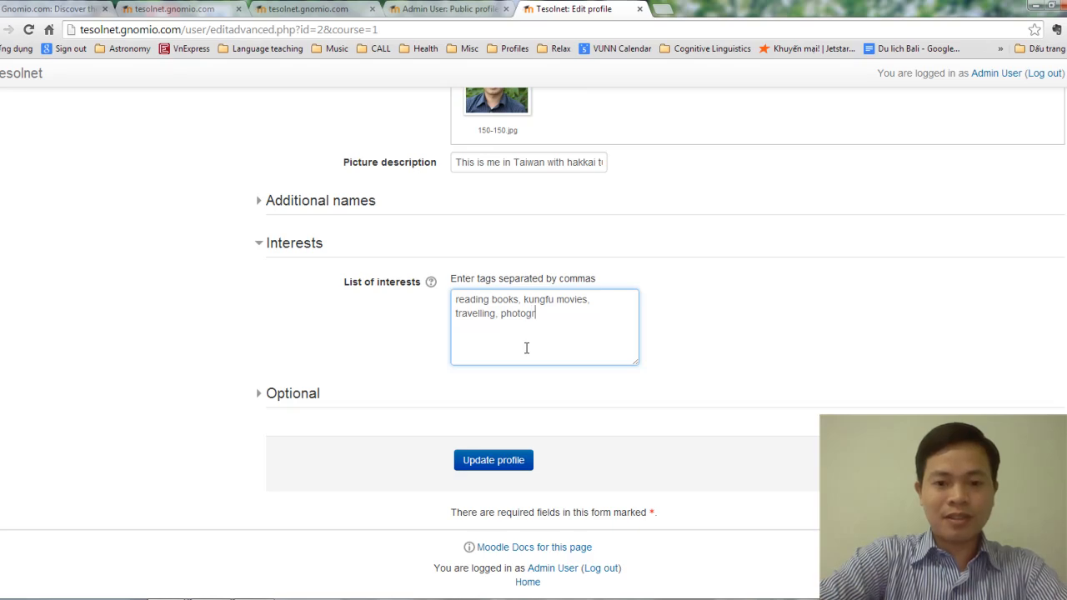
{"action": "type", "text": "aphy"}
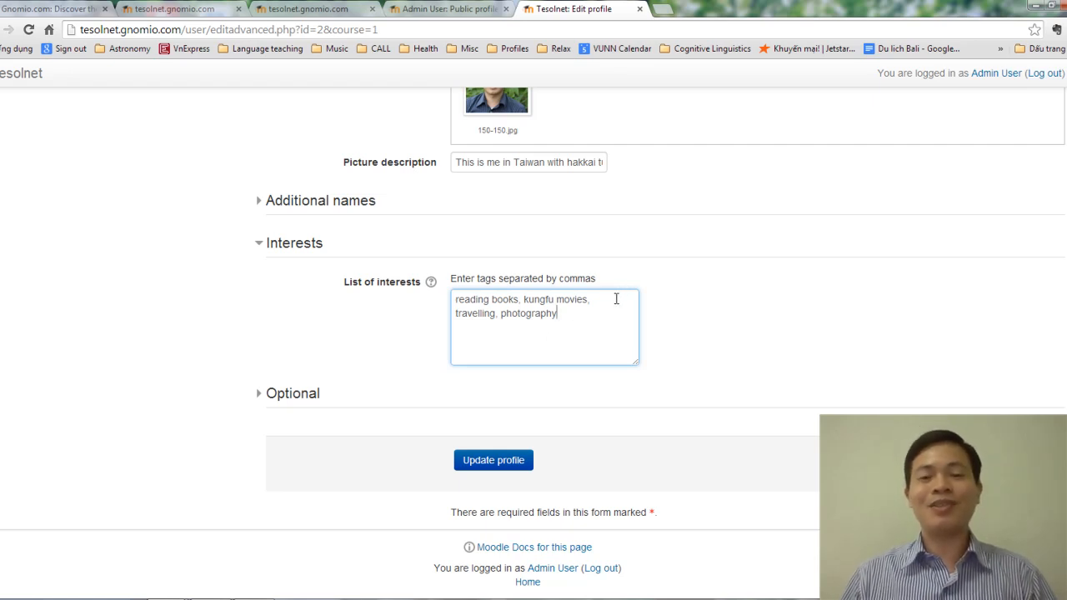
{"action": "left_click", "coordinate": [288, 395]}
Step: Enter 'mlearning.hcmup.edu.vn' as the profile's web page
{"action": "scroll", "coordinate": [381, 393], "scroll_direction": "down", "scroll_amount": 3}
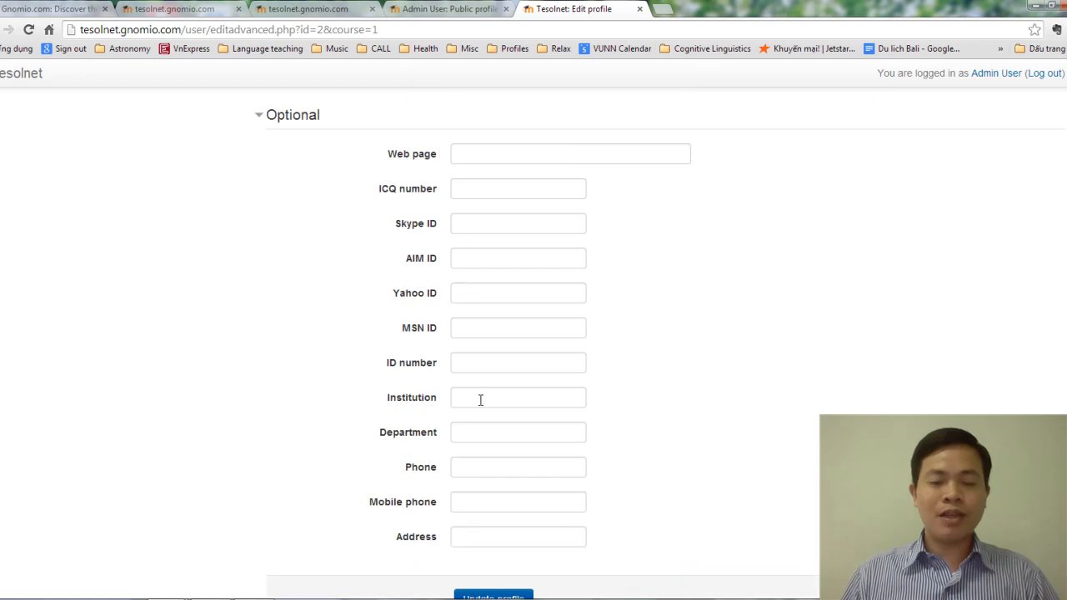
{"action": "scroll", "coordinate": [479, 400], "scroll_direction": "down", "scroll_amount": 2}
{"action": "scroll", "coordinate": [505, 283], "scroll_direction": "up", "scroll_amount": 3}
{"action": "scroll", "coordinate": [492, 333], "scroll_direction": "down", "scroll_amount": 2}
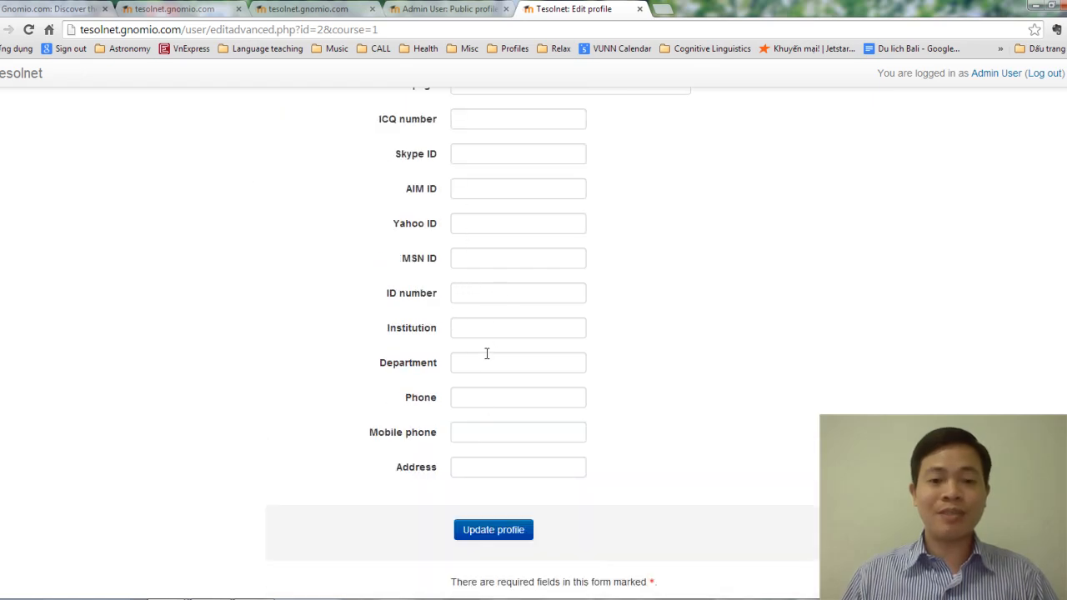
{"action": "scroll", "coordinate": [484, 371], "scroll_direction": "up", "scroll_amount": 2}
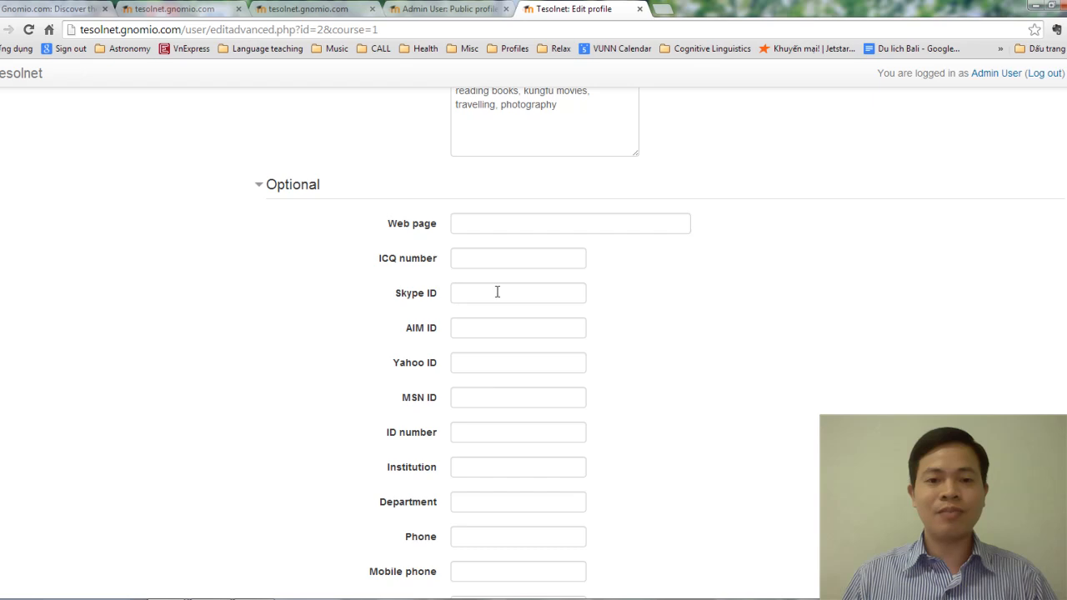
{"action": "left_click", "coordinate": [493, 219]}
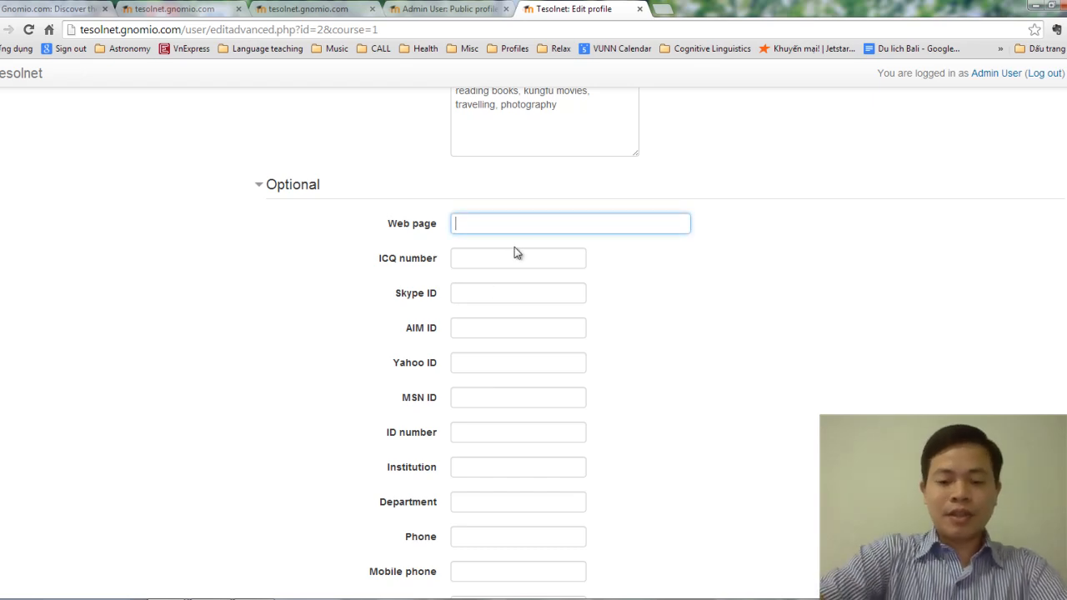
{"action": "type", "text": "mlearning.hcmup."}
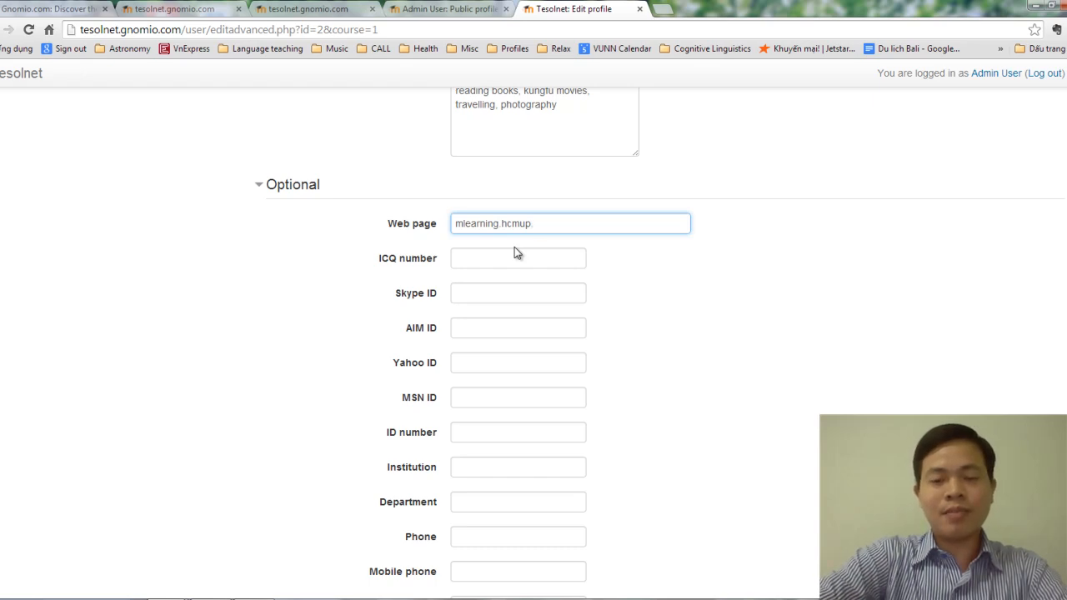
{"action": "type", "text": "edu.vn"}
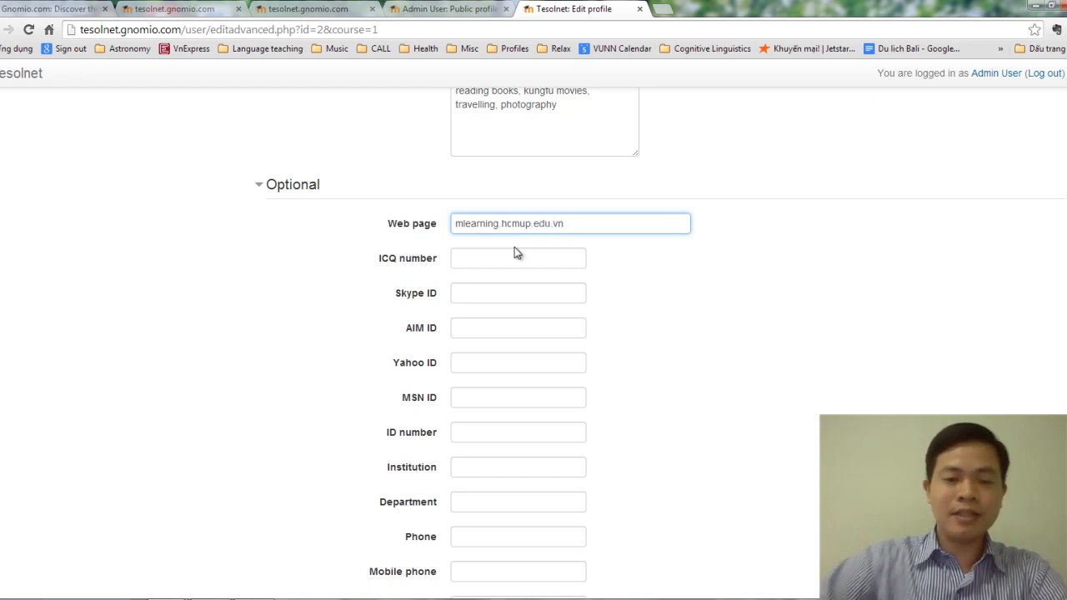
Step: Select the web page address to verify it reads mlearning.hcmup.edu.vn
{"action": "left_click", "coordinate": [498, 301]}
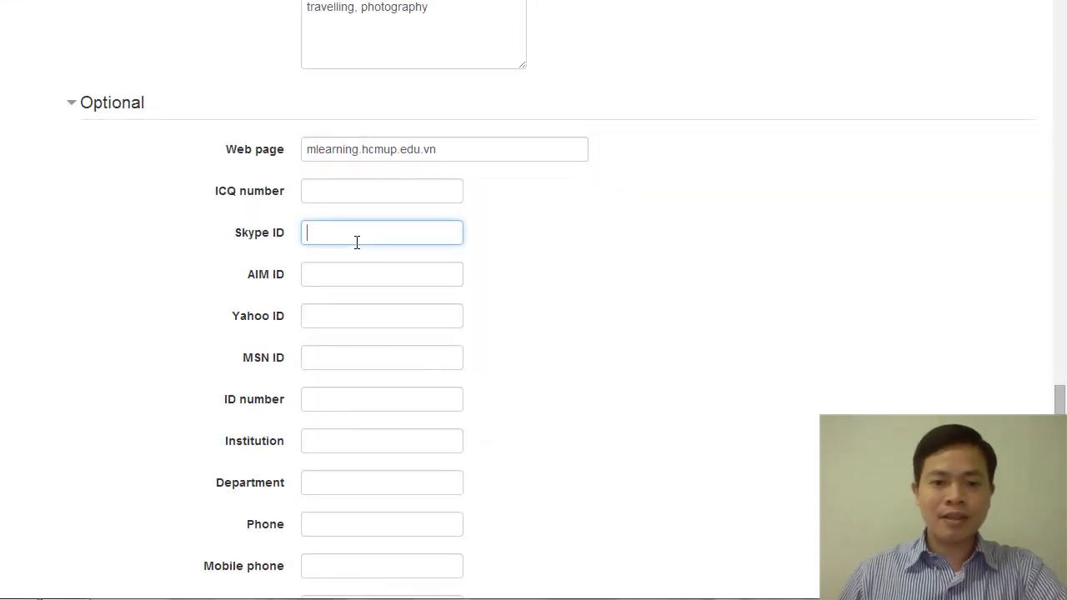
{"action": "left_click", "coordinate": [457, 148]}
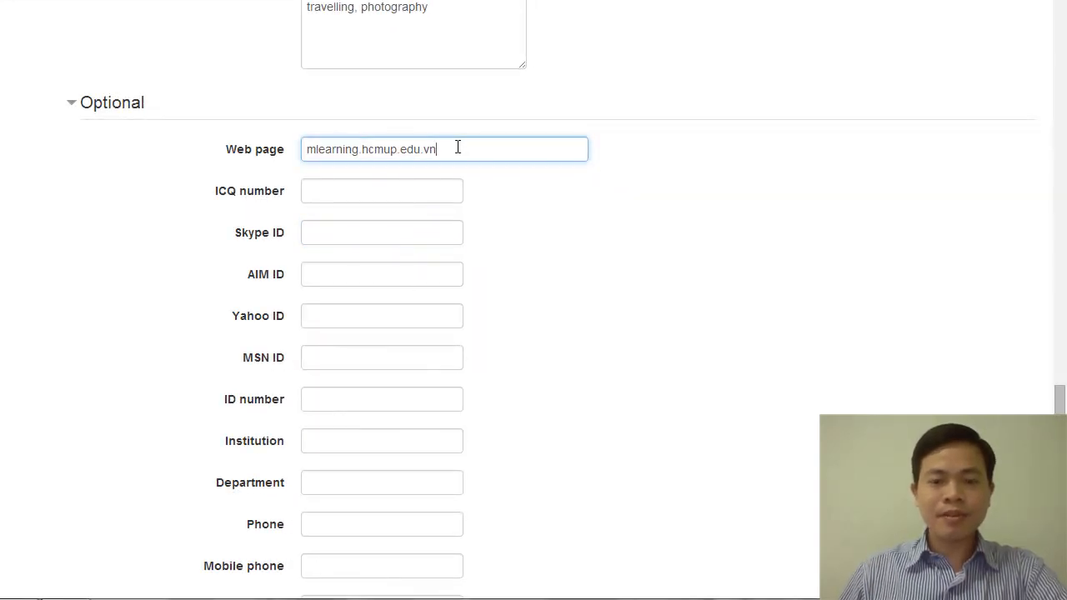
{"action": "left_click_drag", "start_coordinate": [306, 149], "coordinate": [484, 154]}
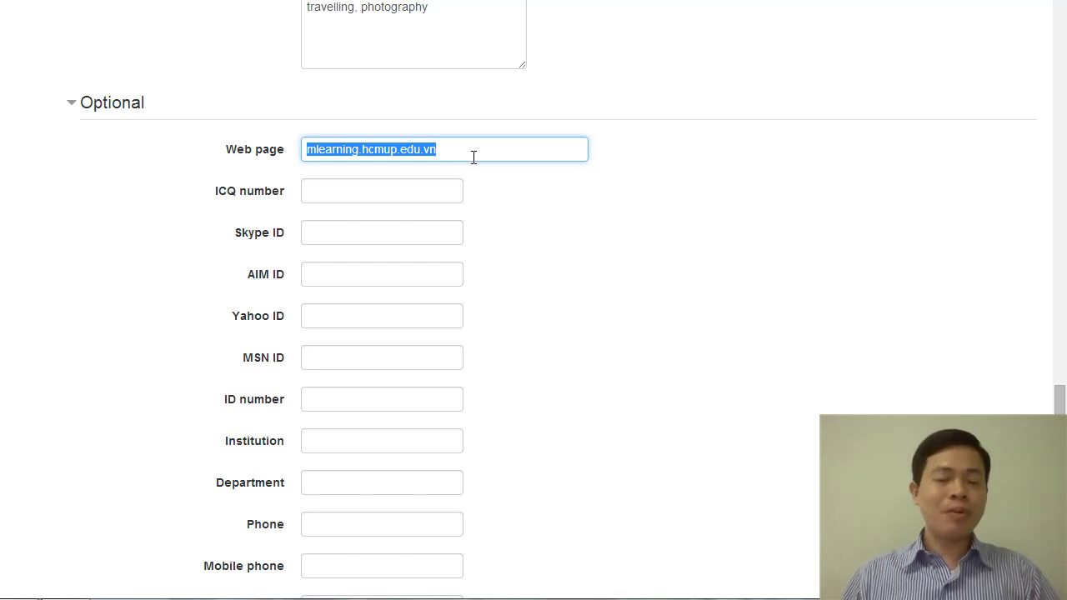
{"action": "scroll", "coordinate": [473, 157], "scroll_direction": "down", "scroll_amount": 3}
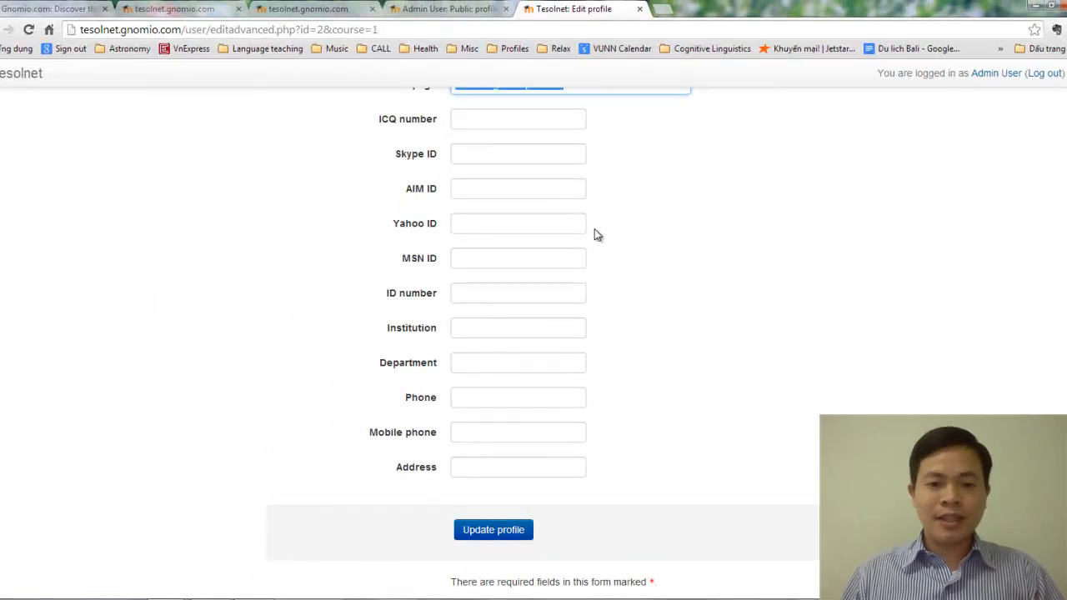
{"action": "scroll", "coordinate": [594, 229], "scroll_direction": "down", "scroll_amount": 1}
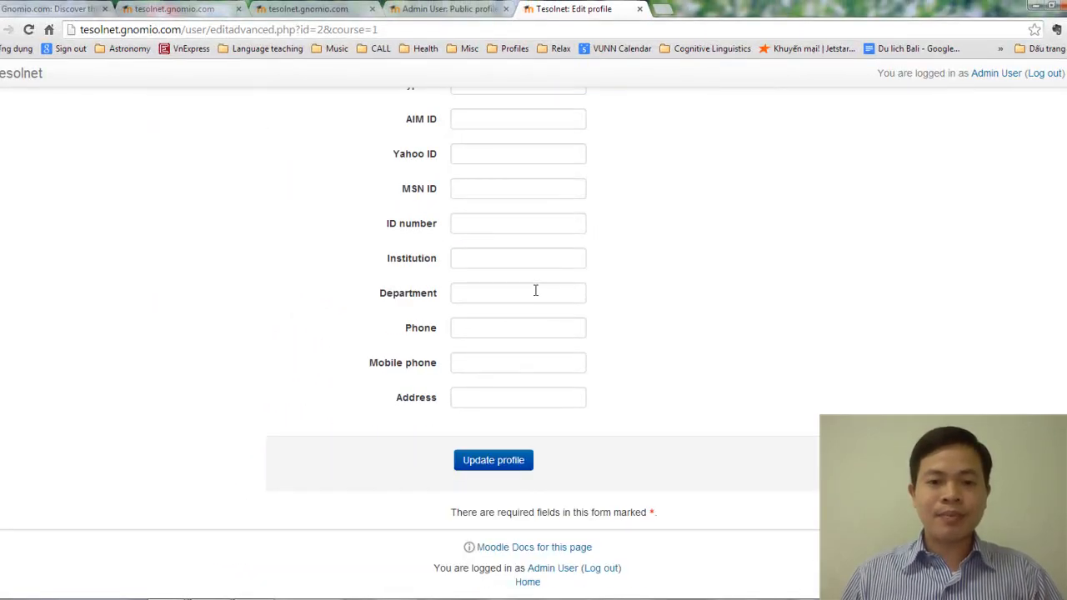
Step: Move the teacher's number from Phone to Mobile phone and enter the street address
{"action": "left_click", "coordinate": [502, 325]}
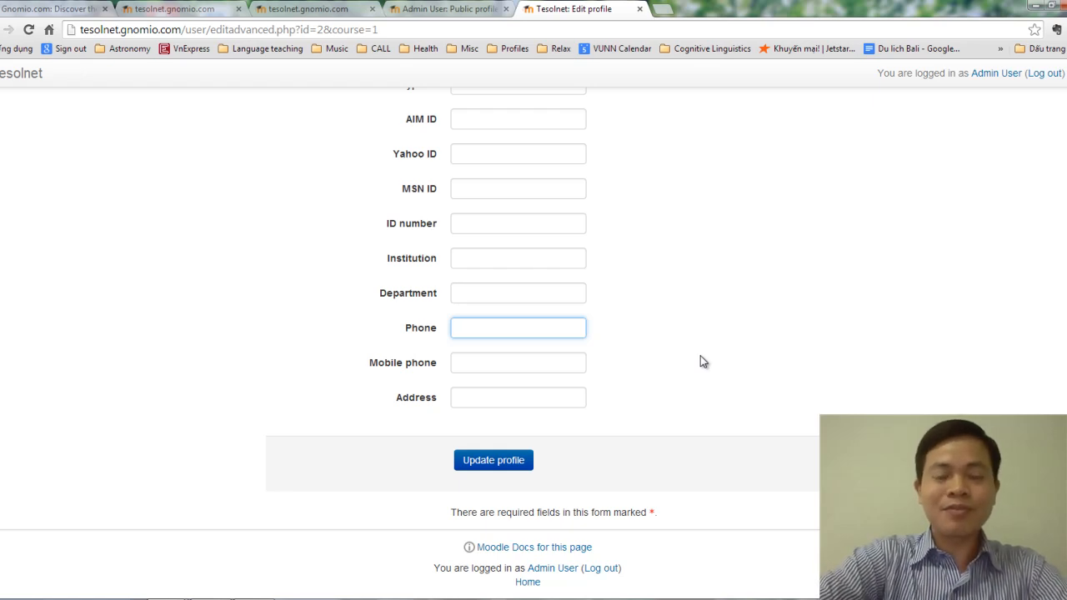
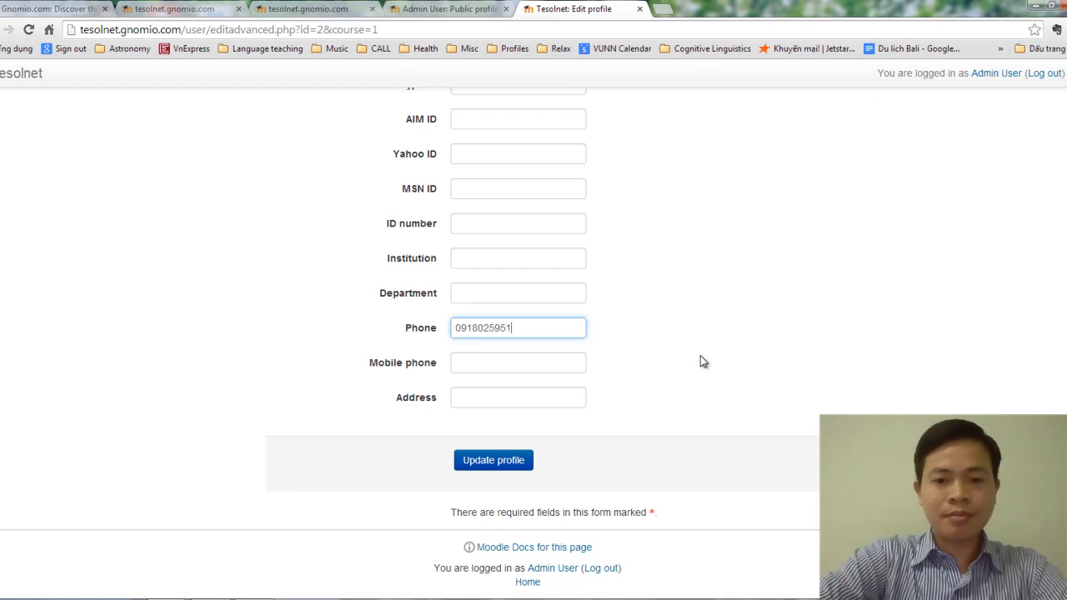
{"action": "left_click", "coordinate": [511, 397]}
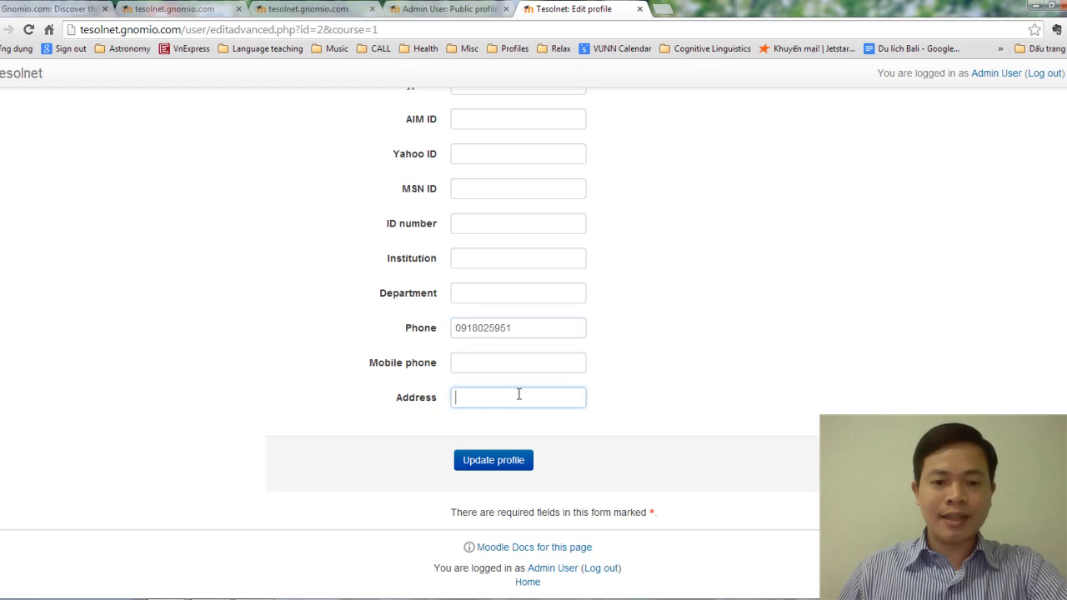
{"action": "left_click_drag", "start_coordinate": [526, 327], "coordinate": [436, 334]}
{"action": "key", "text": "ctrl+c"}
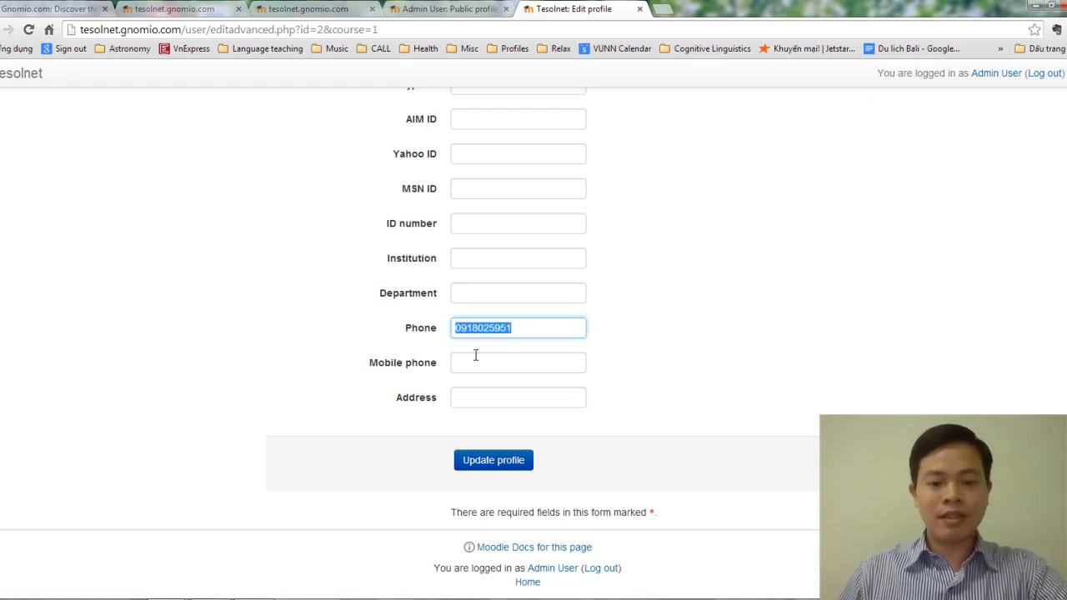
{"action": "key", "text": "BackSpace"}
{"action": "left_click", "coordinate": [481, 366]}
{"action": "key", "text": "ctrl+v"}
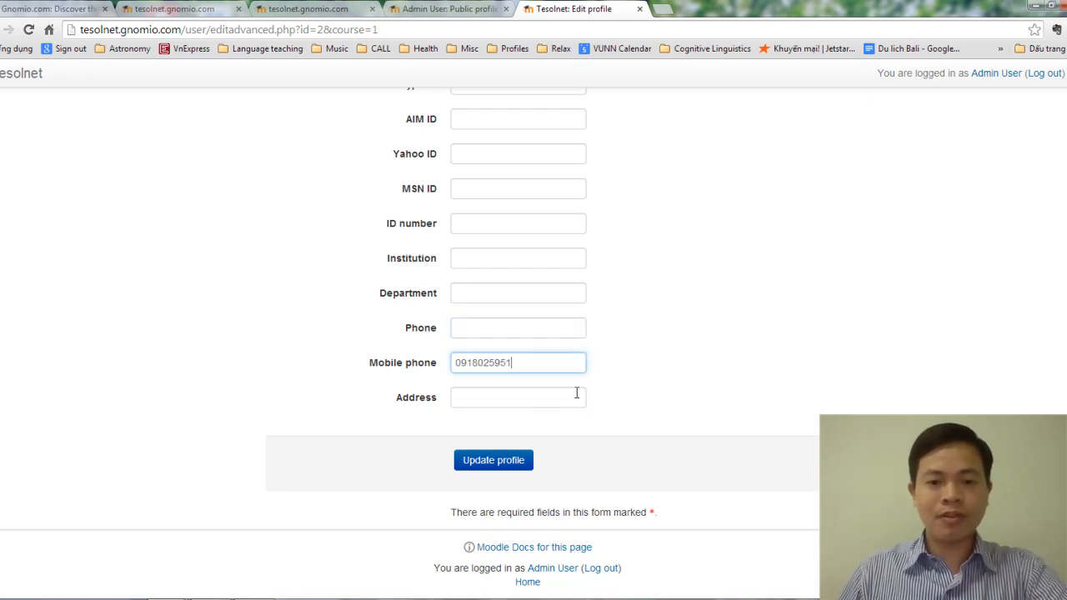
{"action": "left_click", "coordinate": [517, 404]}
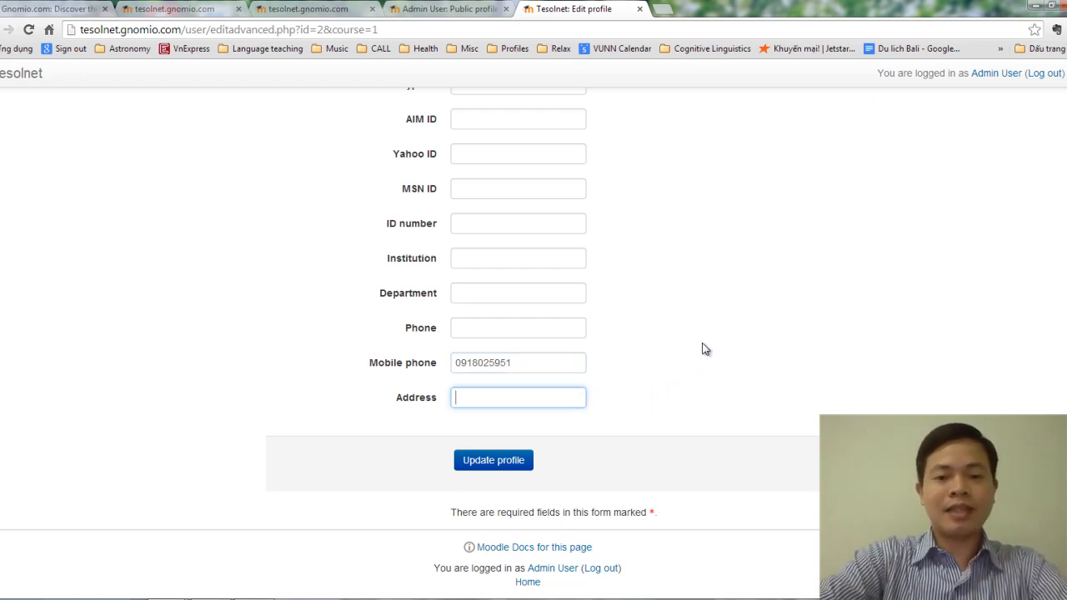
{"action": "type", "text": "280"}
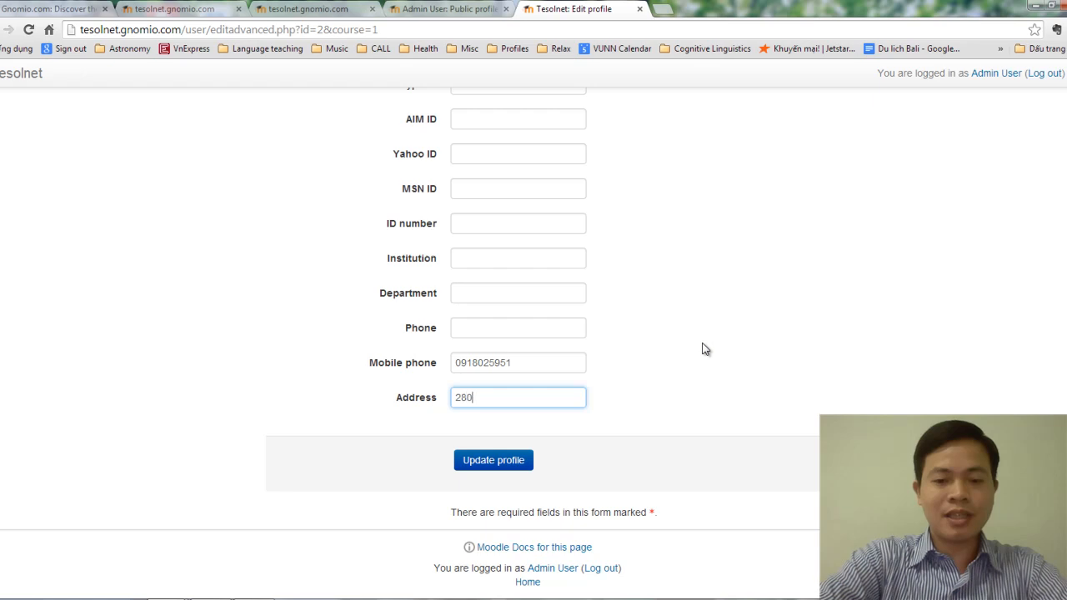
{"action": "type", "text": " An Duong V"}
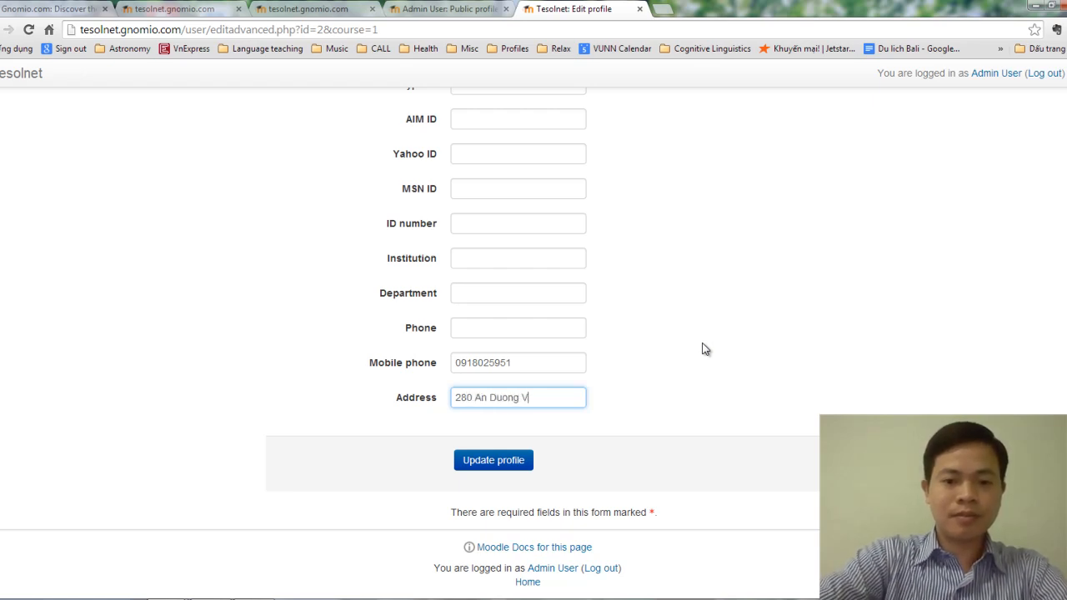
{"action": "type", "text": "uong street "}
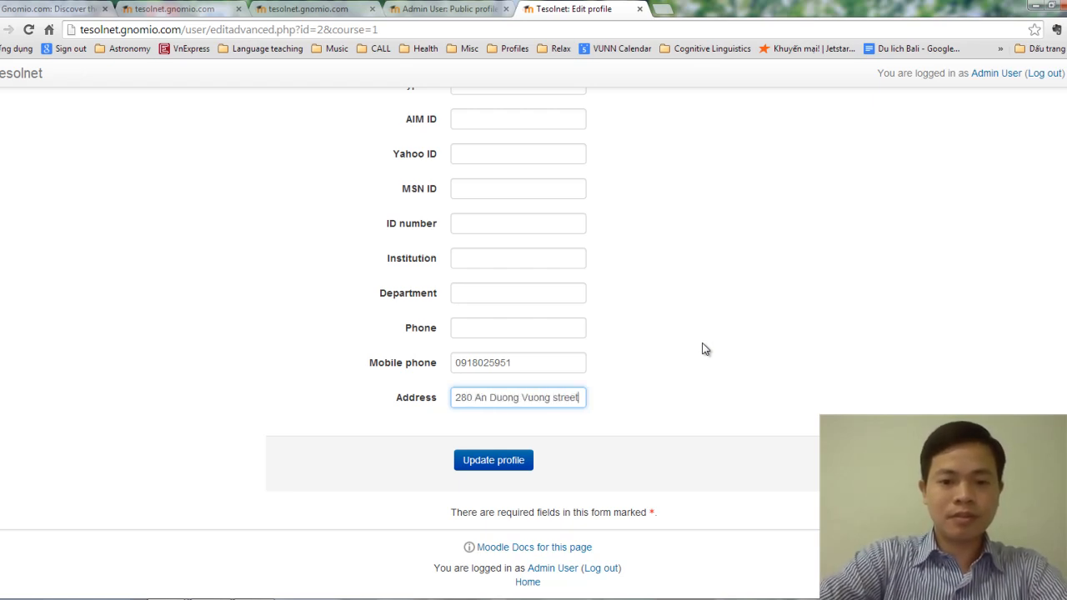
{"action": "type", "text": "Ward 4"}
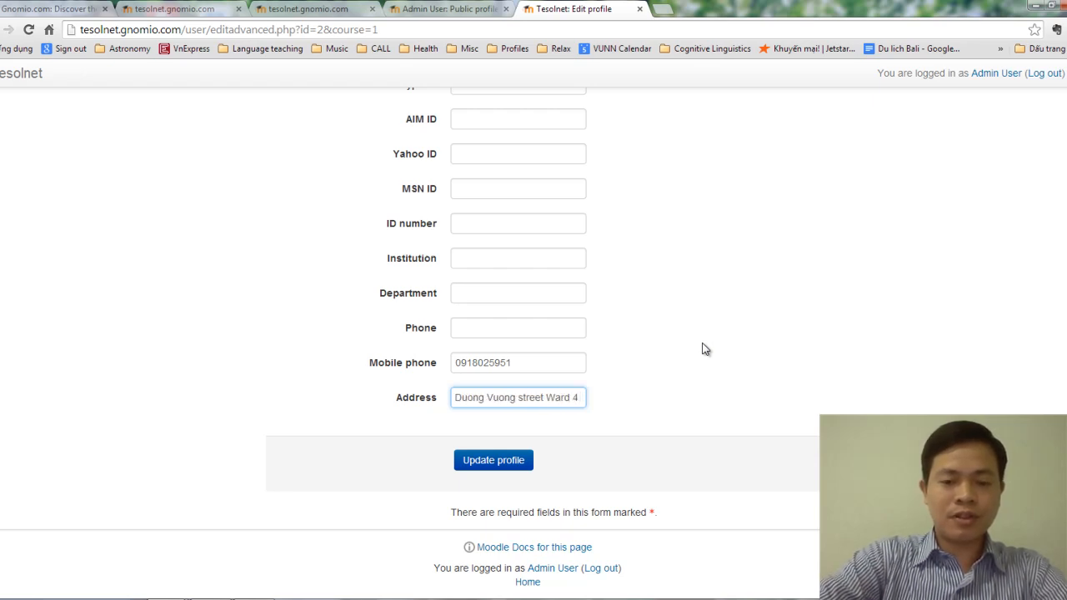
{"action": "type", "text": " District 5"}
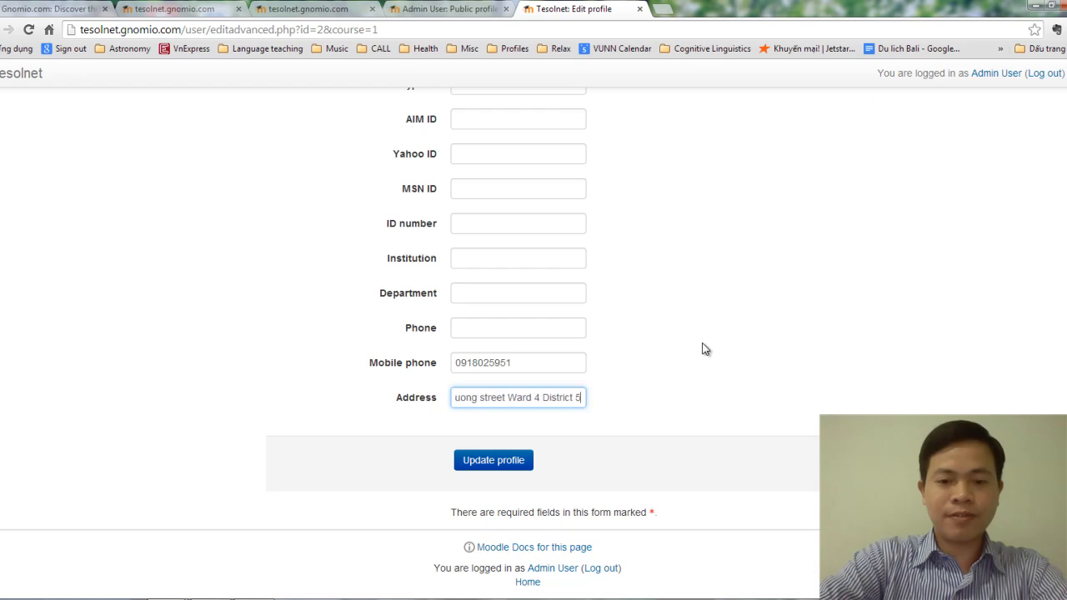
{"action": "type", "text": " HCMC city"}
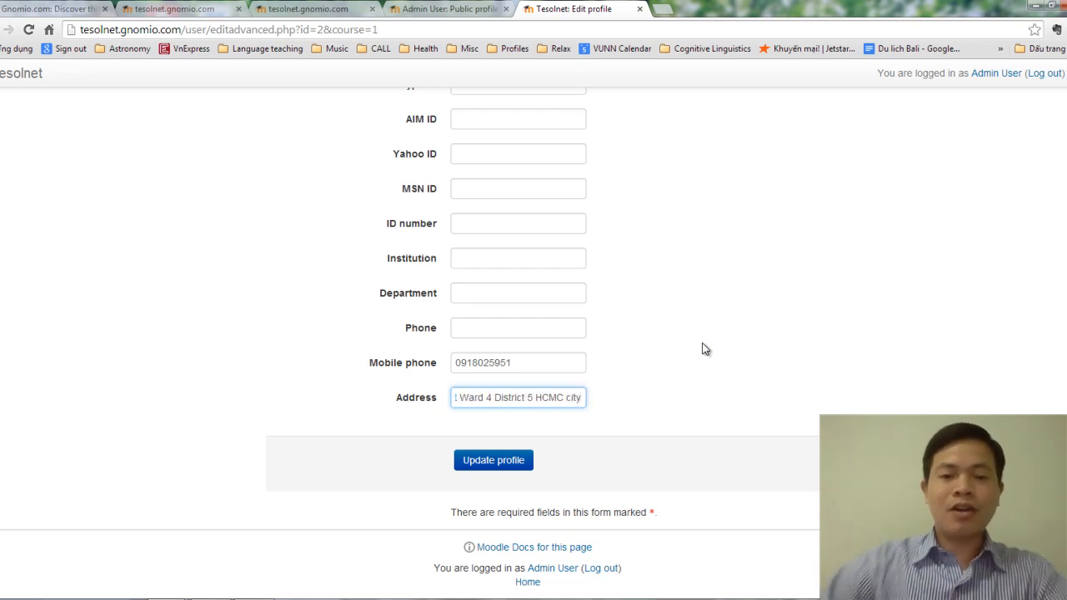
Step: Review the filled-in profile fields, including the email, and save with Update profile
{"action": "scroll", "coordinate": [684, 358], "scroll_direction": "up", "scroll_amount": 5}
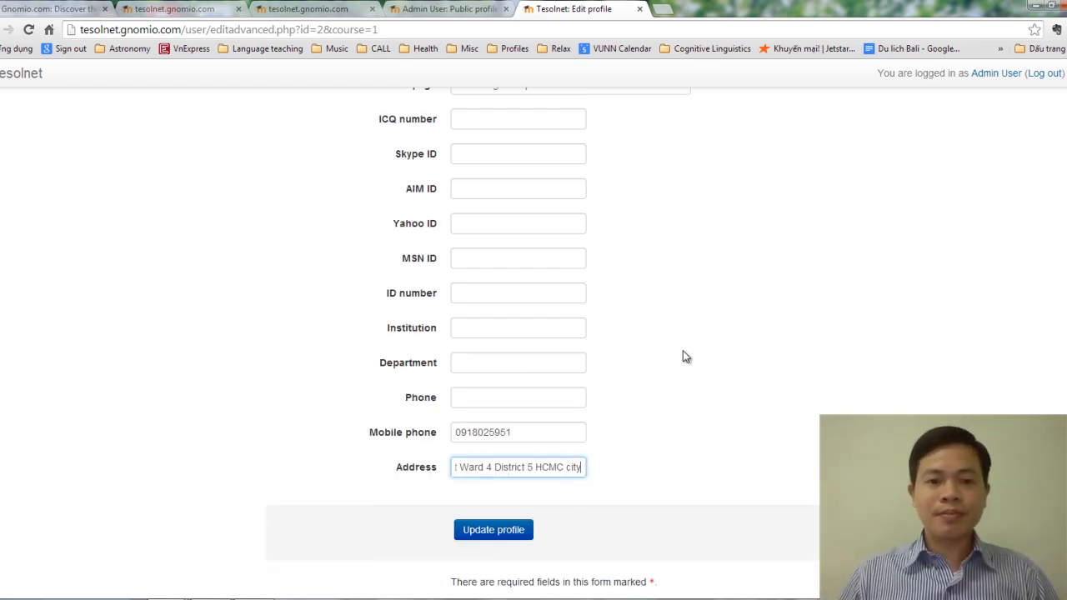
{"action": "scroll", "coordinate": [687, 350], "scroll_direction": "up", "scroll_amount": 12}
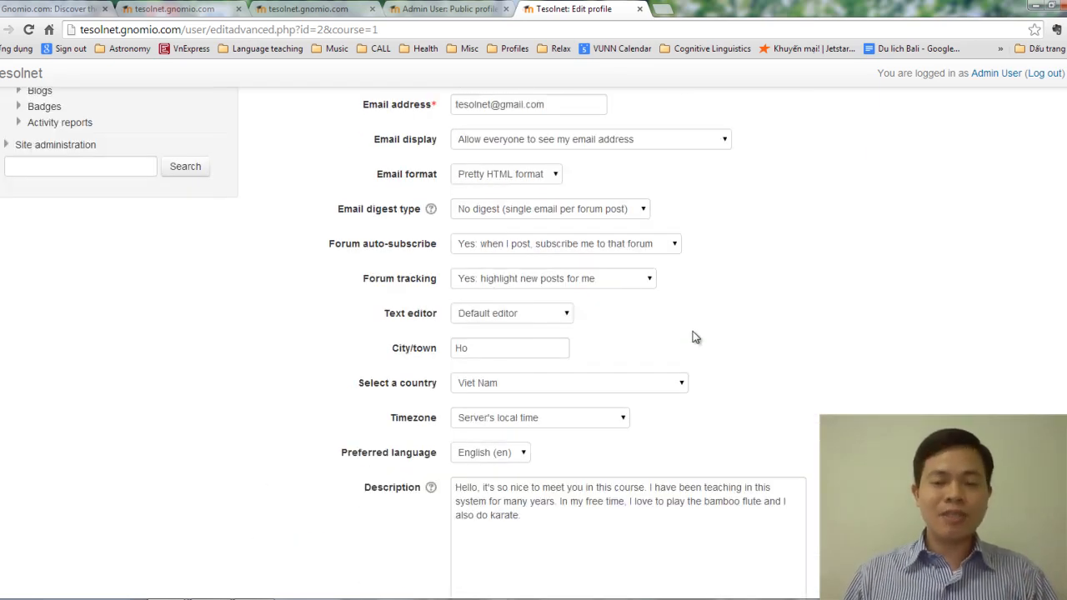
{"action": "scroll", "coordinate": [696, 337], "scroll_direction": "up", "scroll_amount": 1}
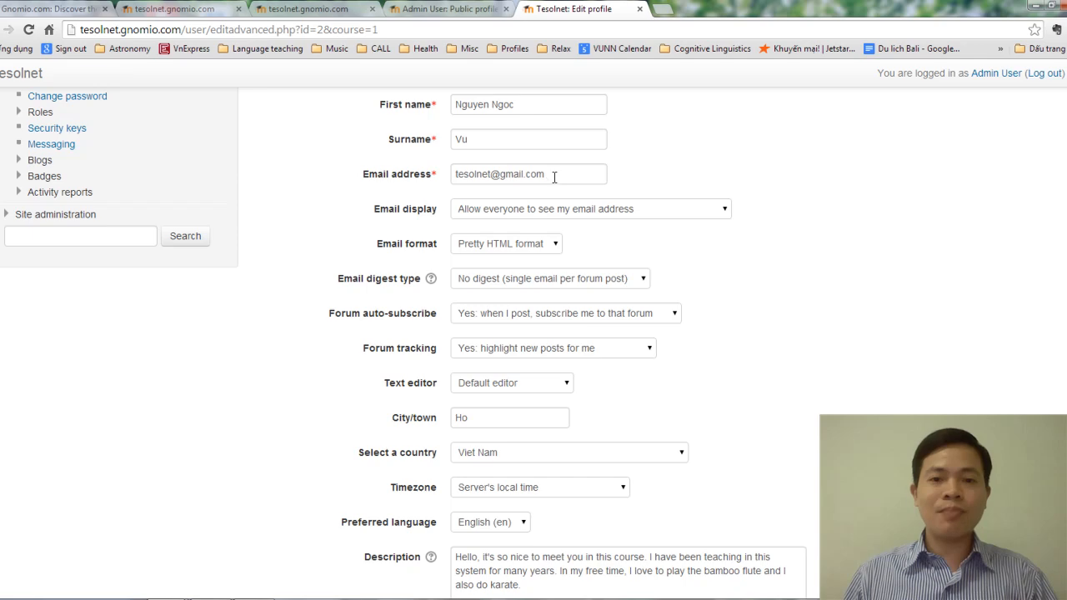
{"action": "left_click_drag", "start_coordinate": [555, 175], "coordinate": [412, 179]}
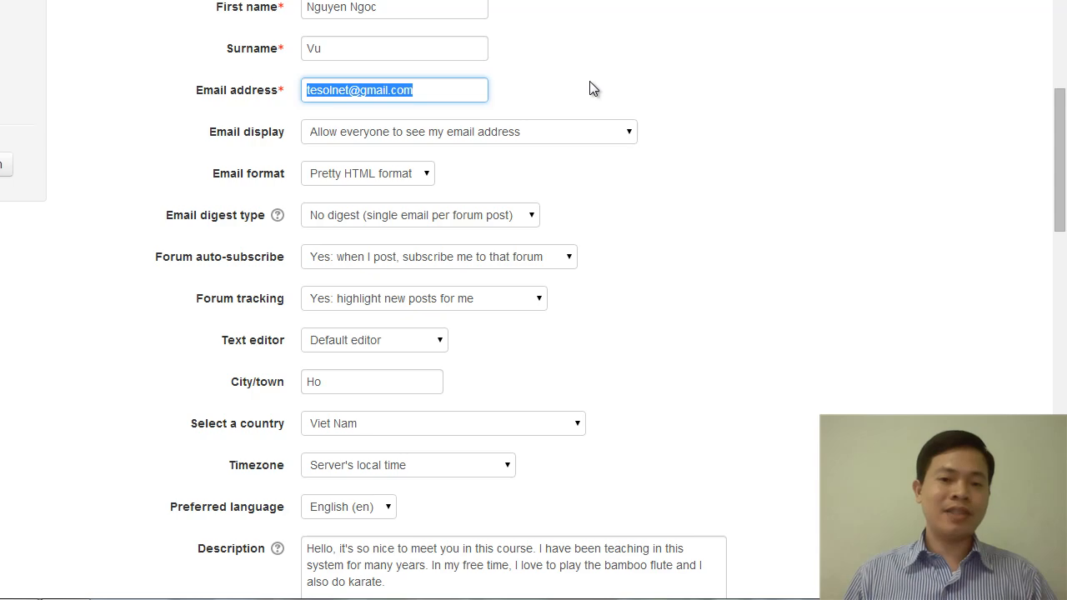
{"action": "scroll", "coordinate": [692, 167], "scroll_direction": "down", "scroll_amount": 4}
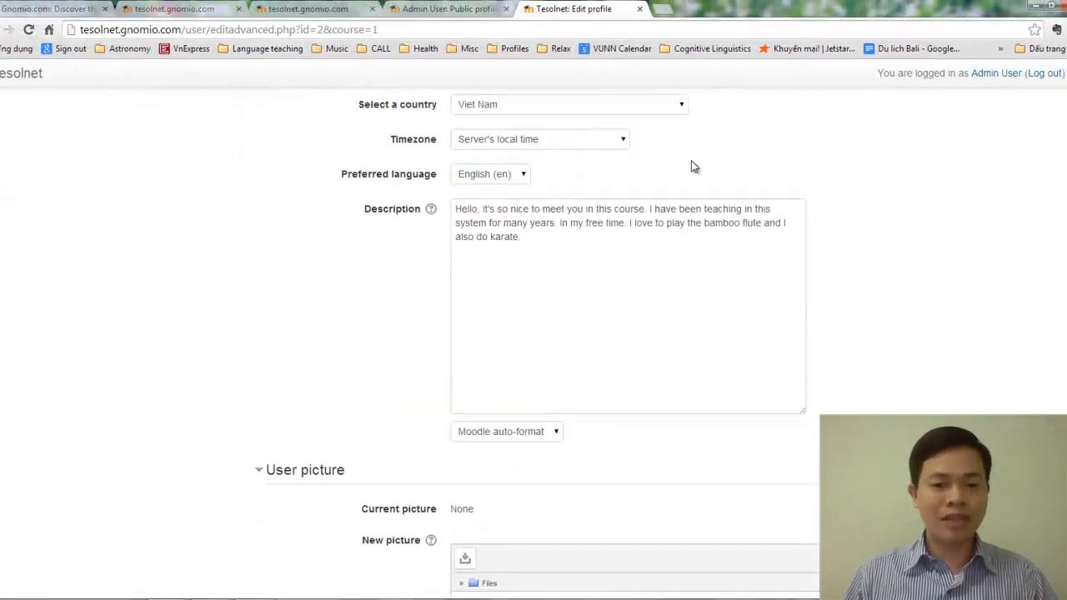
{"action": "scroll", "coordinate": [692, 167], "scroll_direction": "down", "scroll_amount": 4}
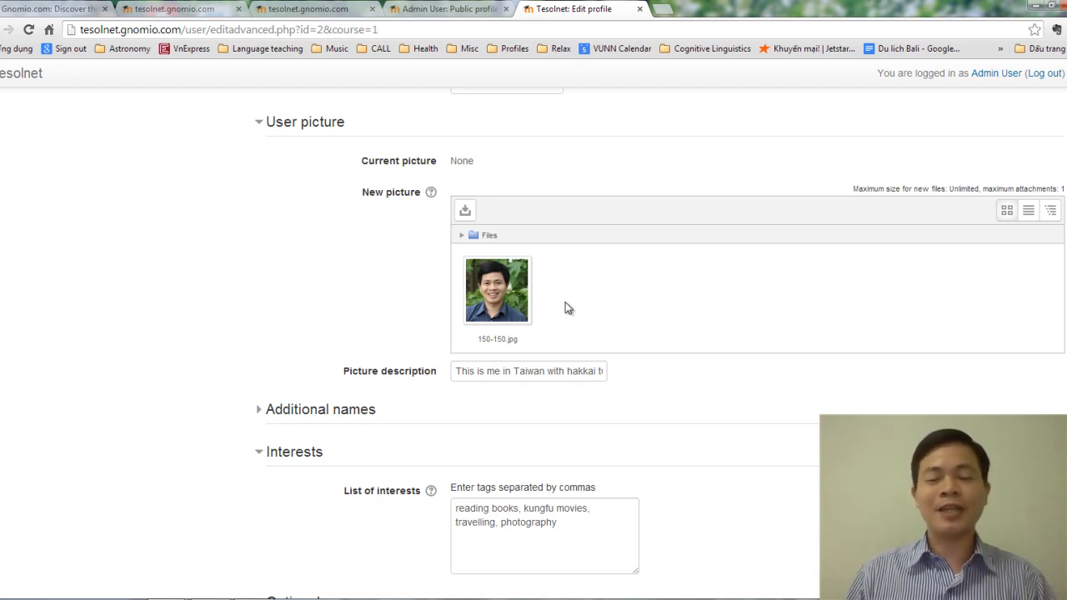
{"action": "scroll", "coordinate": [569, 301], "scroll_direction": "down", "scroll_amount": 6}
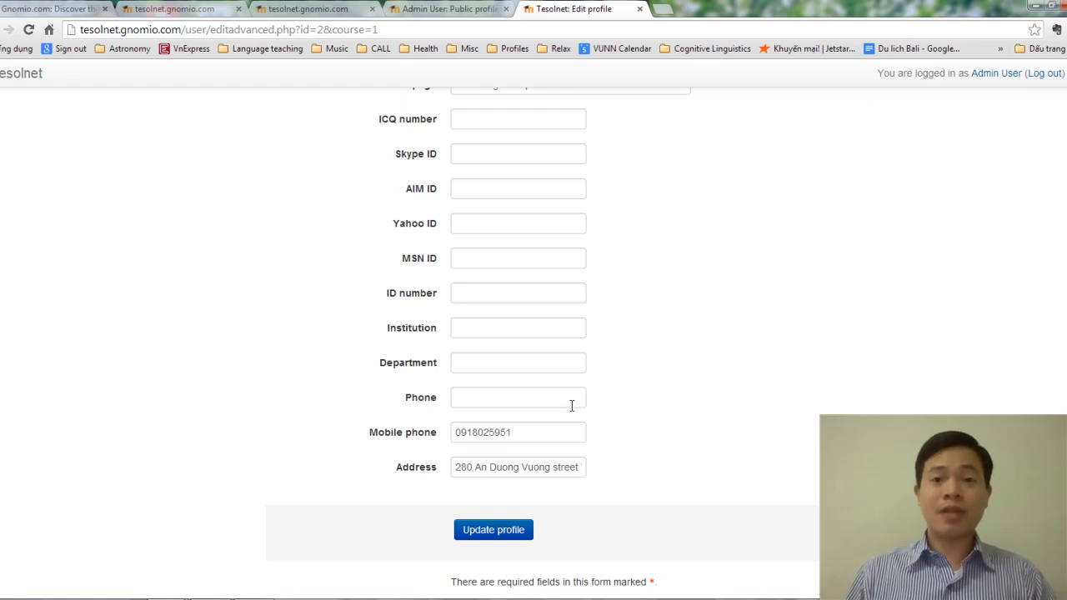
{"action": "scroll", "coordinate": [583, 404], "scroll_direction": "down", "scroll_amount": 1}
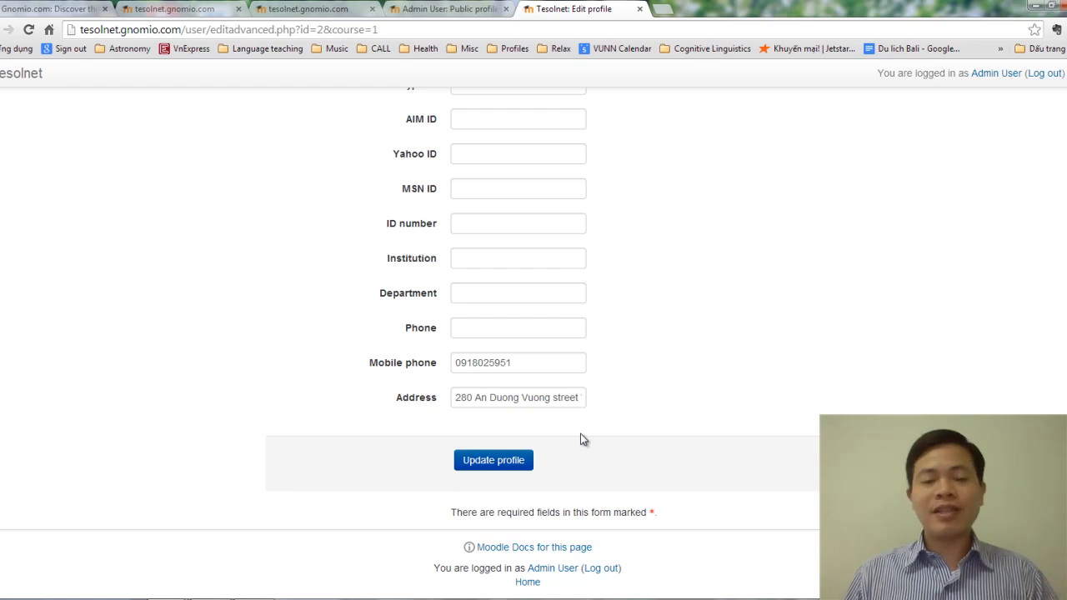
{"action": "left_click", "coordinate": [504, 462]}
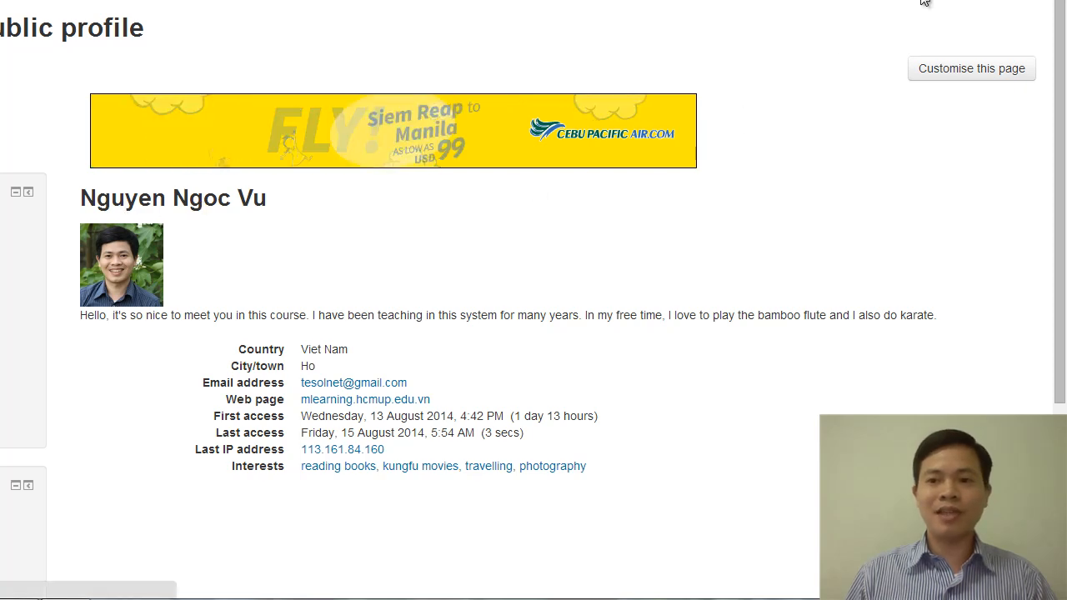
Step: Scroll the public profile to check the web page, country Viet Nam and interests
{"action": "scroll", "coordinate": [473, 275], "scroll_direction": "down", "scroll_amount": 2}
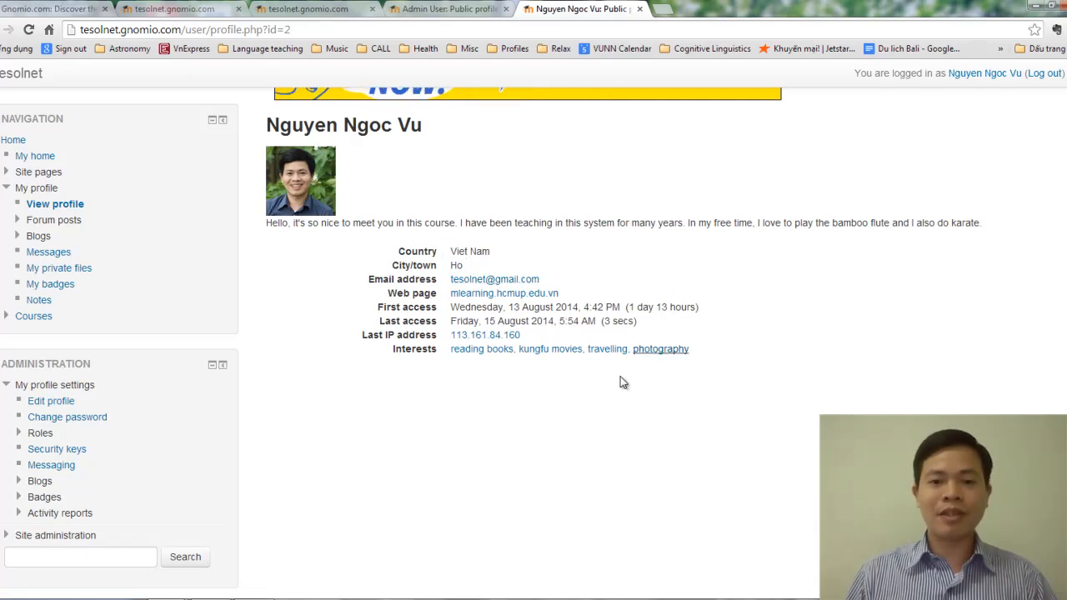
{"action": "scroll", "coordinate": [496, 350], "scroll_direction": "down", "scroll_amount": 2}
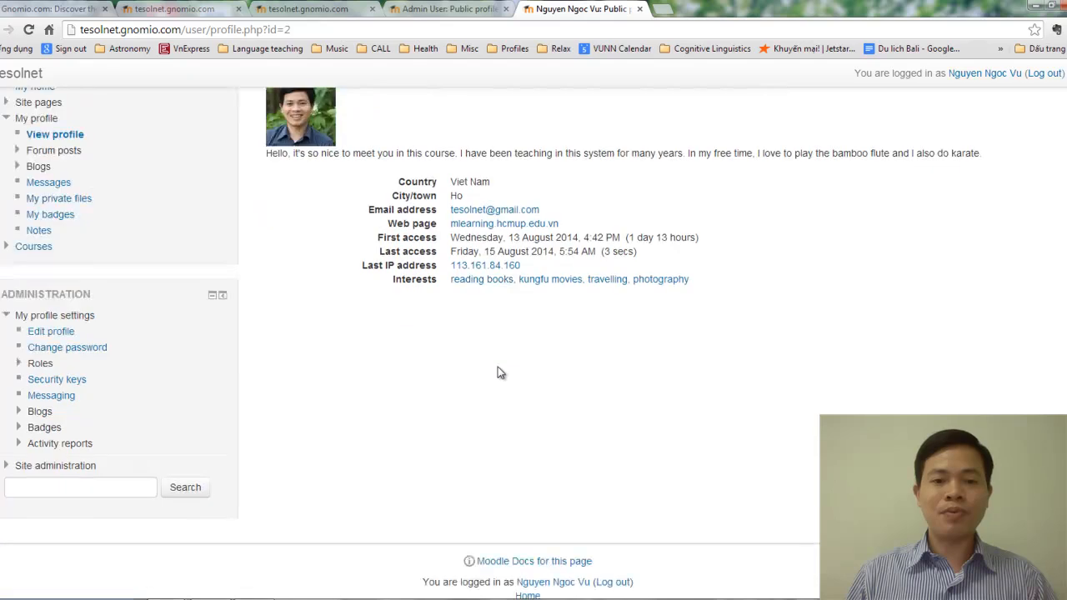
{"action": "scroll", "coordinate": [498, 379], "scroll_direction": "up", "scroll_amount": 3}
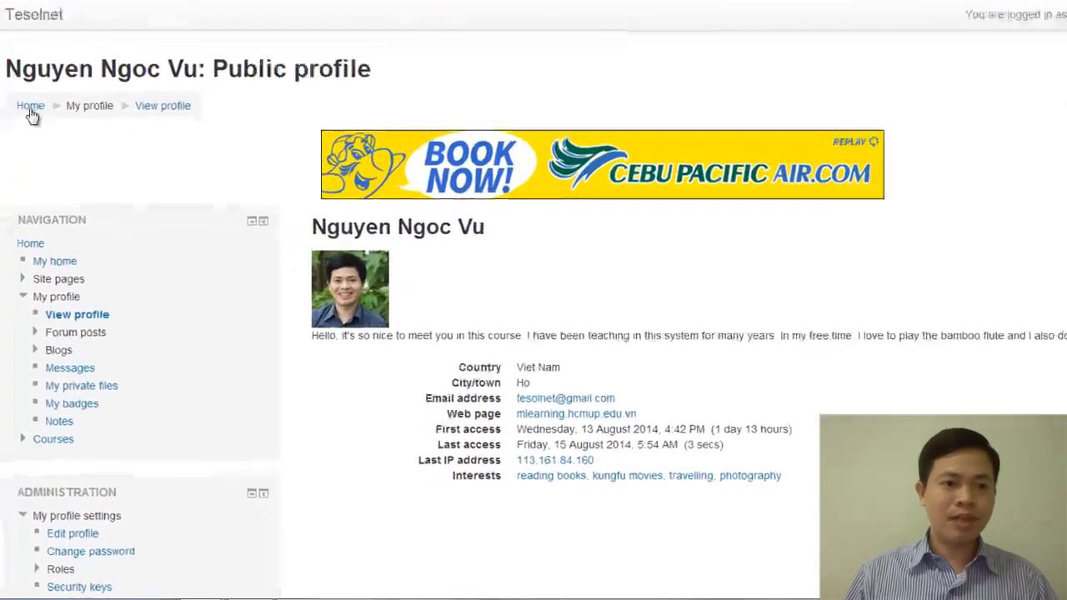
{"action": "left_click", "coordinate": [44, 70]}
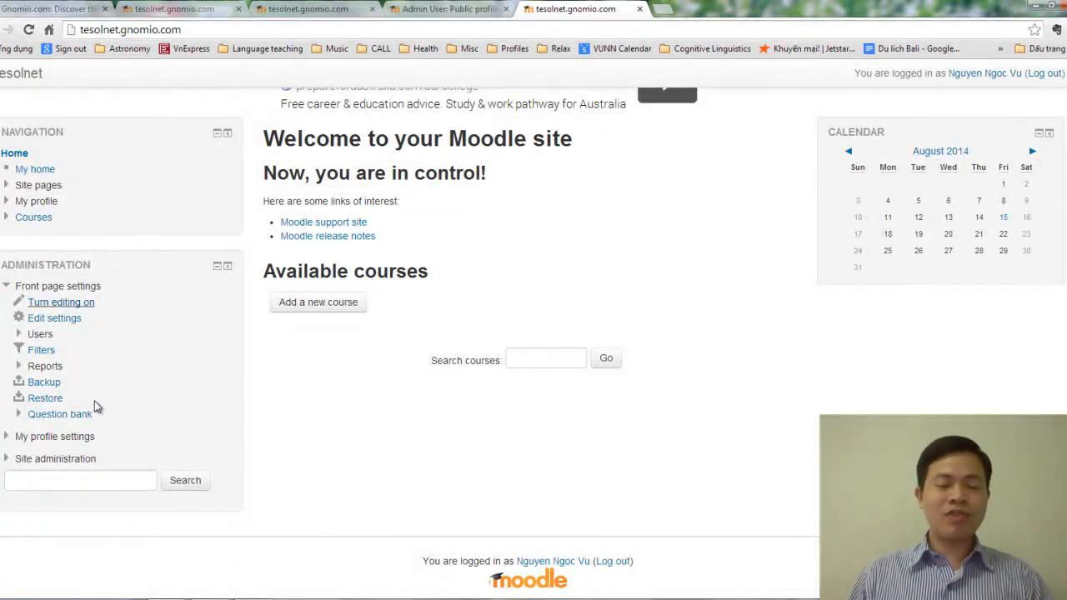
{"action": "scroll", "coordinate": [136, 347], "scroll_direction": "up", "scroll_amount": 2}
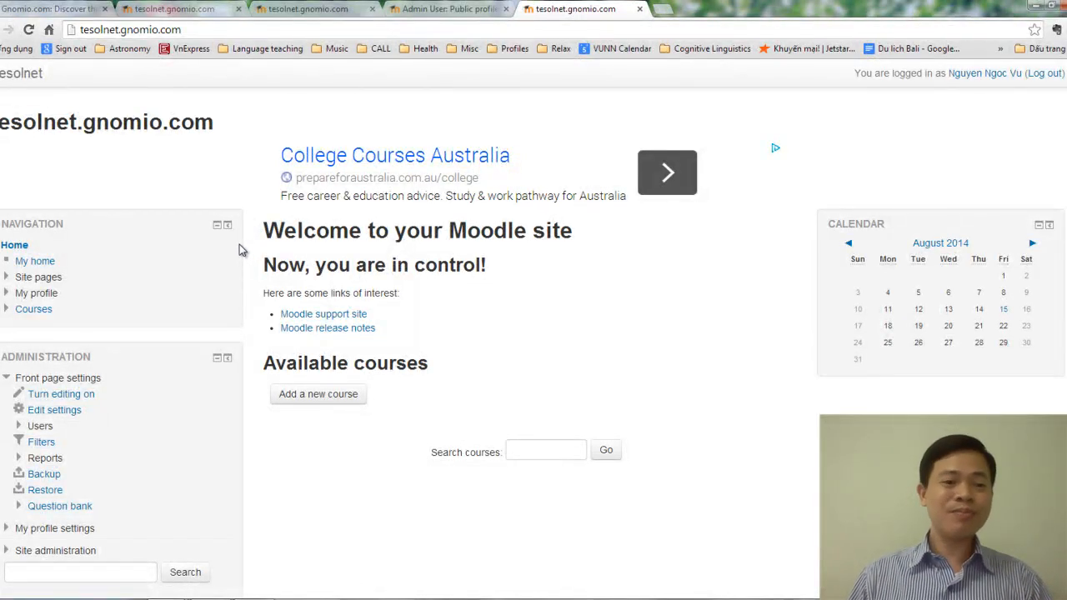
{"action": "scroll", "coordinate": [238, 244], "scroll_direction": "down", "scroll_amount": 2}
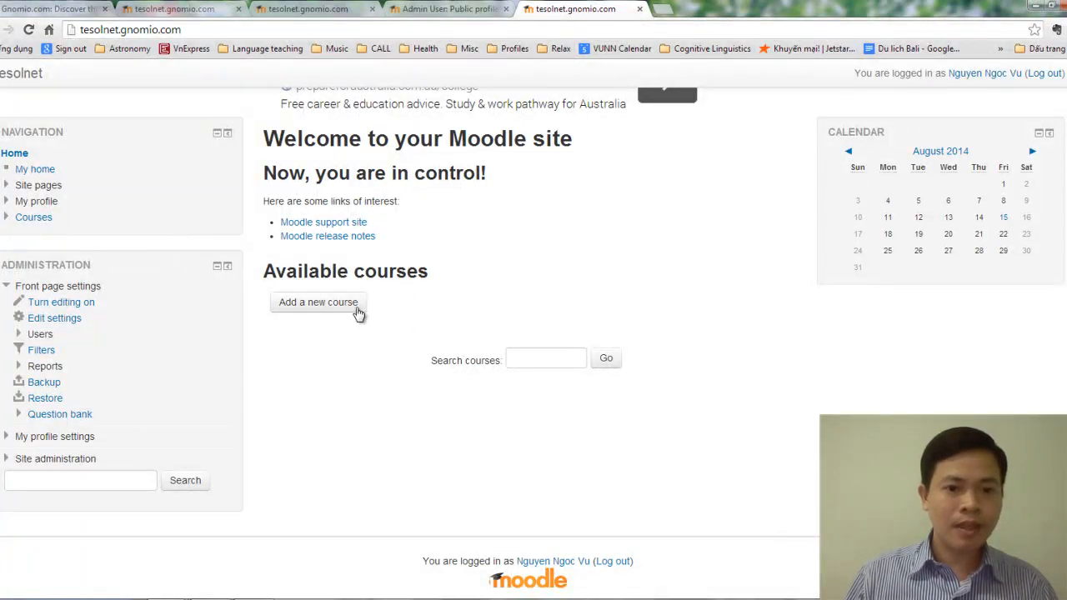
{"action": "scroll", "coordinate": [358, 296], "scroll_direction": "up", "scroll_amount": 2}
{"action": "scroll", "coordinate": [383, 334], "scroll_direction": "down", "scroll_amount": 2}
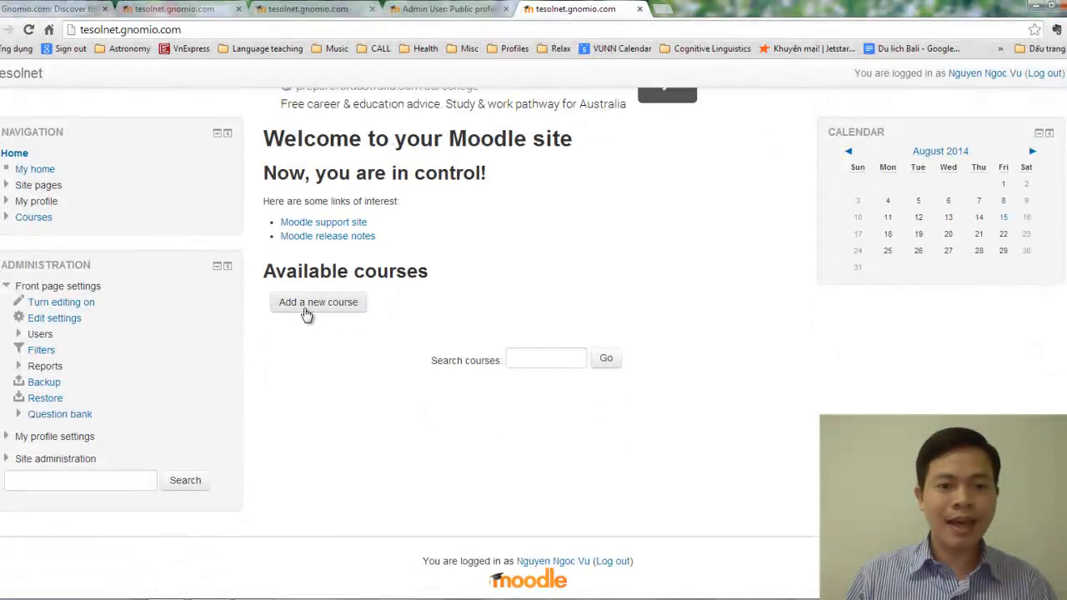
{"action": "scroll", "coordinate": [364, 305], "scroll_direction": "up", "scroll_amount": 2}
{"action": "scroll", "coordinate": [383, 310], "scroll_direction": "down", "scroll_amount": 2}
{"action": "scroll", "coordinate": [403, 307], "scroll_direction": "up", "scroll_amount": 2}
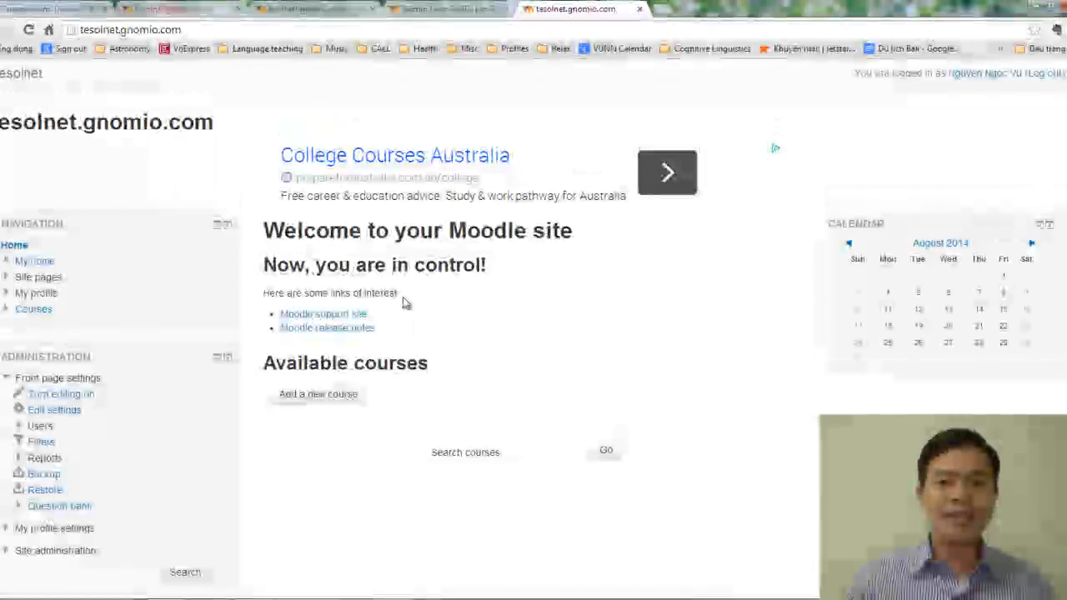
{"action": "scroll", "coordinate": [400, 302], "scroll_direction": "down", "scroll_amount": 2}
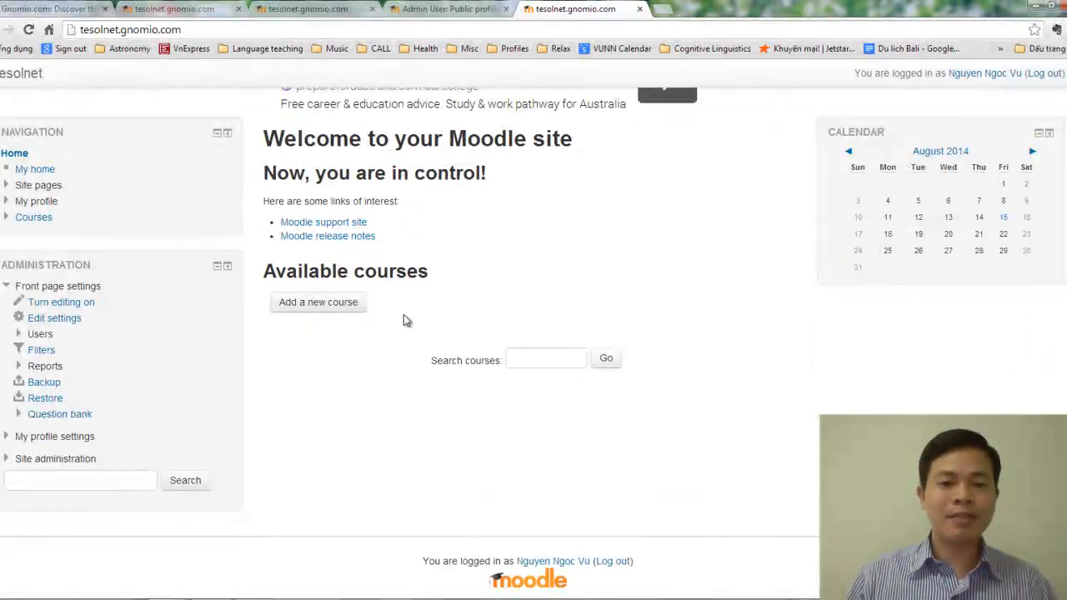
Step: Open the Add a new course form under Miscellaneous and scroll through its empty fields
{"action": "left_click", "coordinate": [327, 308]}
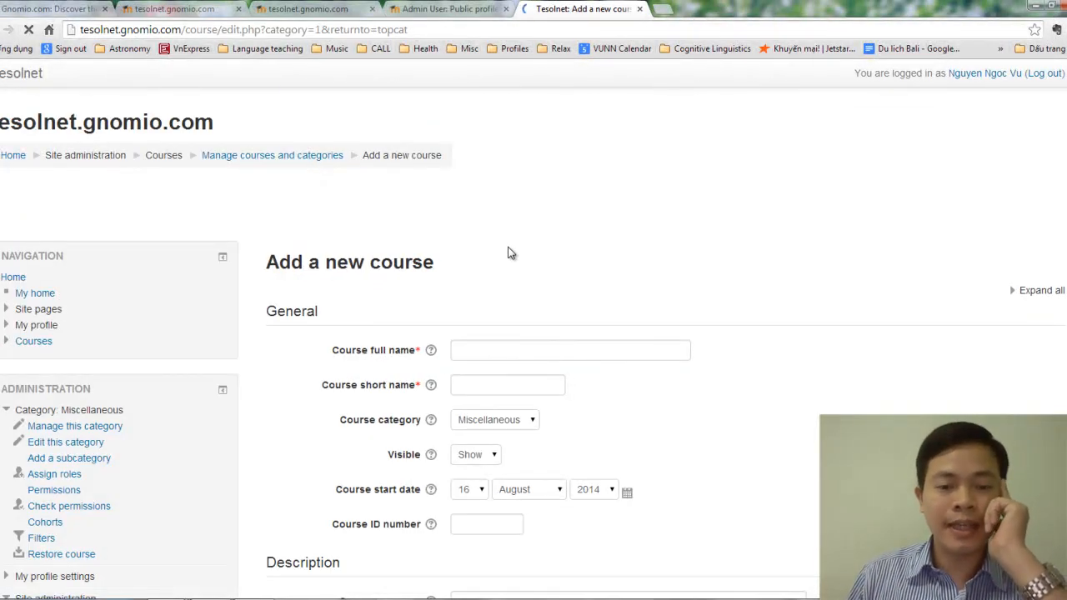
{"action": "scroll", "coordinate": [509, 250], "scroll_direction": "down", "scroll_amount": 3}
{"action": "scroll", "coordinate": [675, 245], "scroll_direction": "down", "scroll_amount": 3}
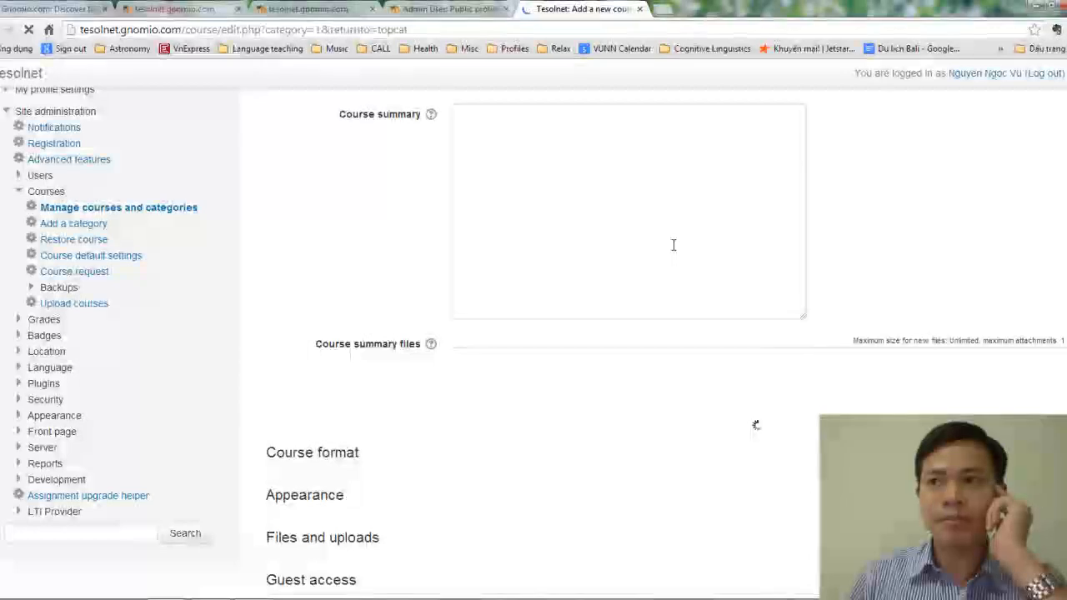
{"action": "scroll", "coordinate": [674, 244], "scroll_direction": "down", "scroll_amount": 3}
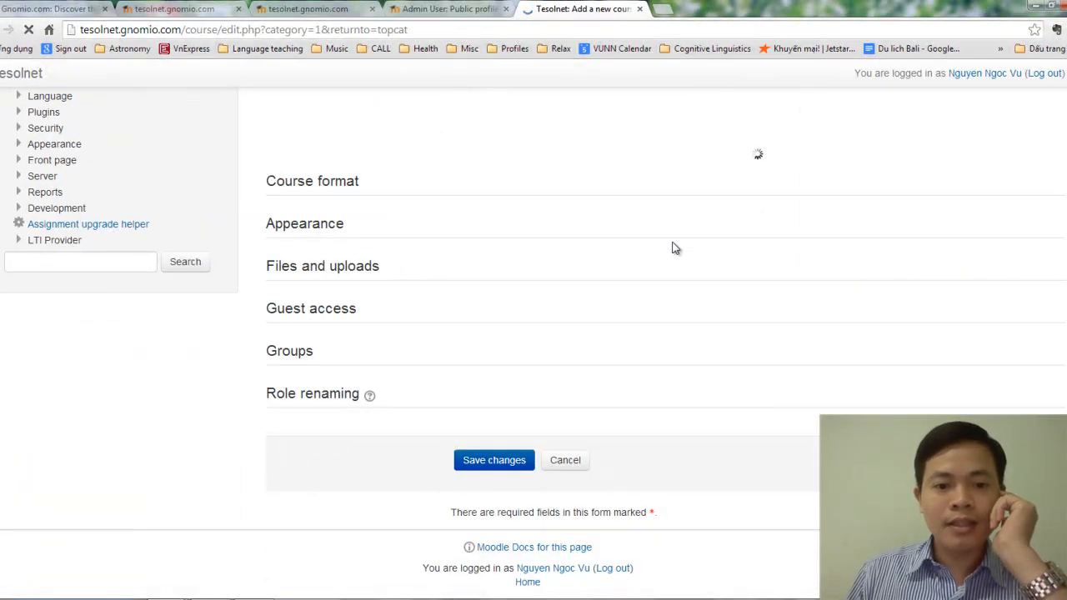
{"action": "scroll", "coordinate": [673, 245], "scroll_direction": "up", "scroll_amount": 9}
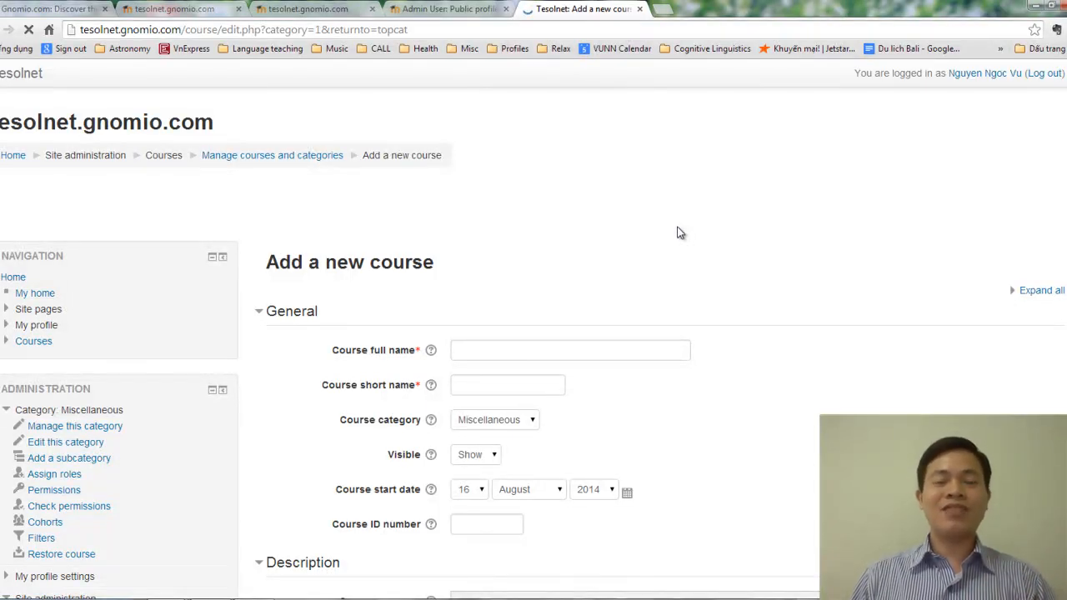
{"action": "scroll", "coordinate": [679, 232], "scroll_direction": "down", "scroll_amount": 2}
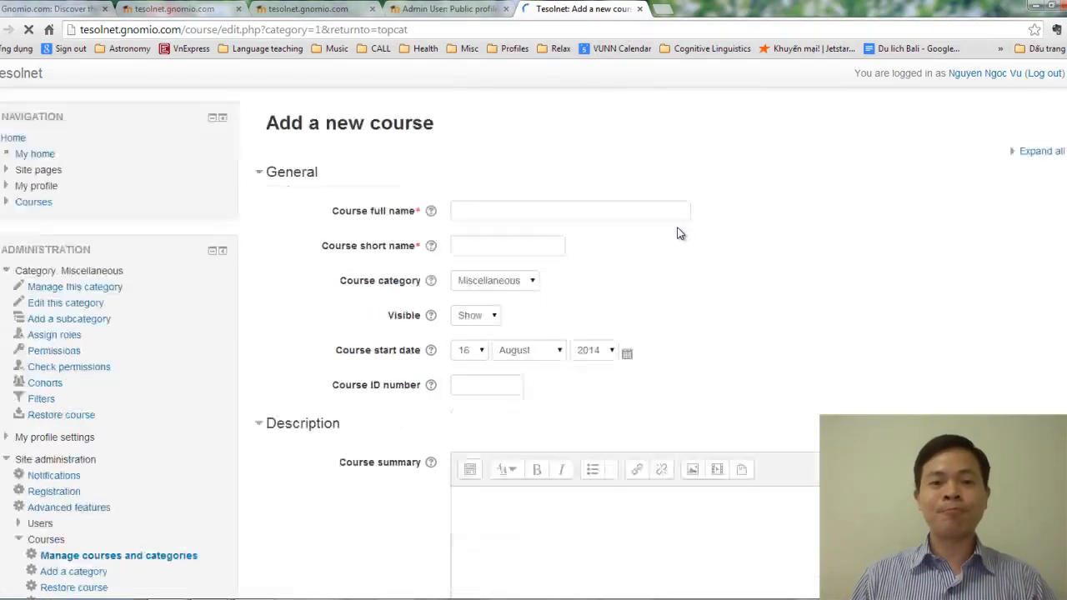
Step: Enter 'English Teaching Methodology' as the course full name
{"action": "left_click", "coordinate": [517, 212]}
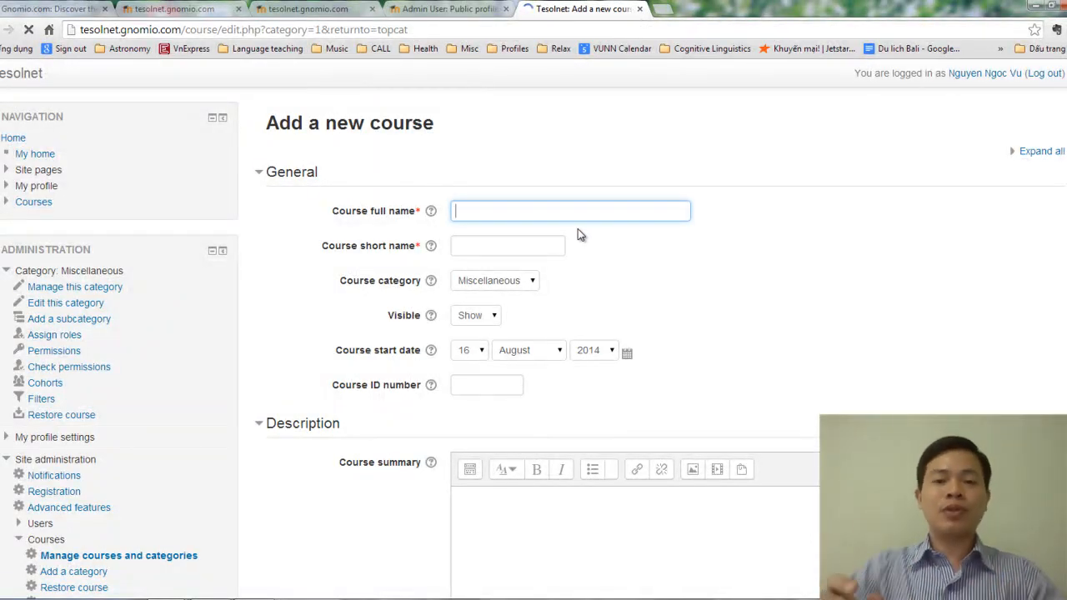
{"action": "type", "text": "Eng"}
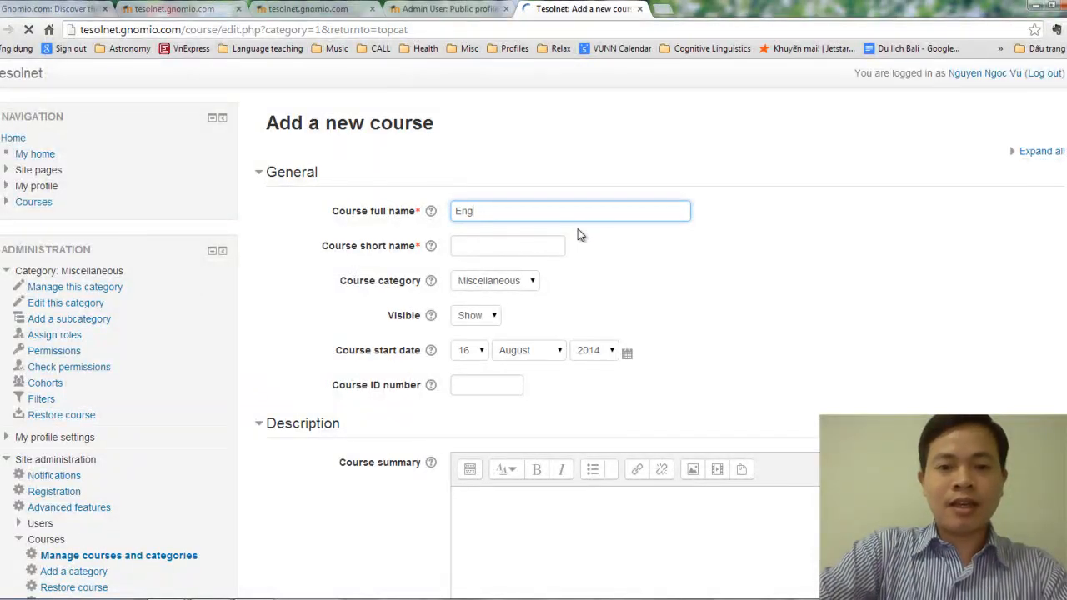
{"action": "type", "text": "lish T"}
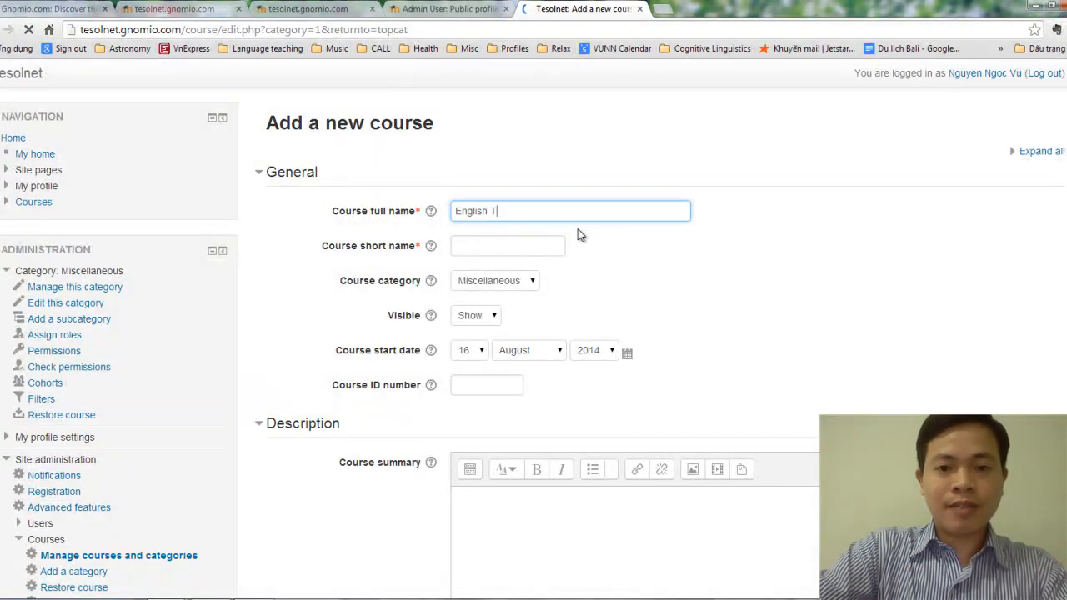
{"action": "type", "text": "eaching Methodology"}
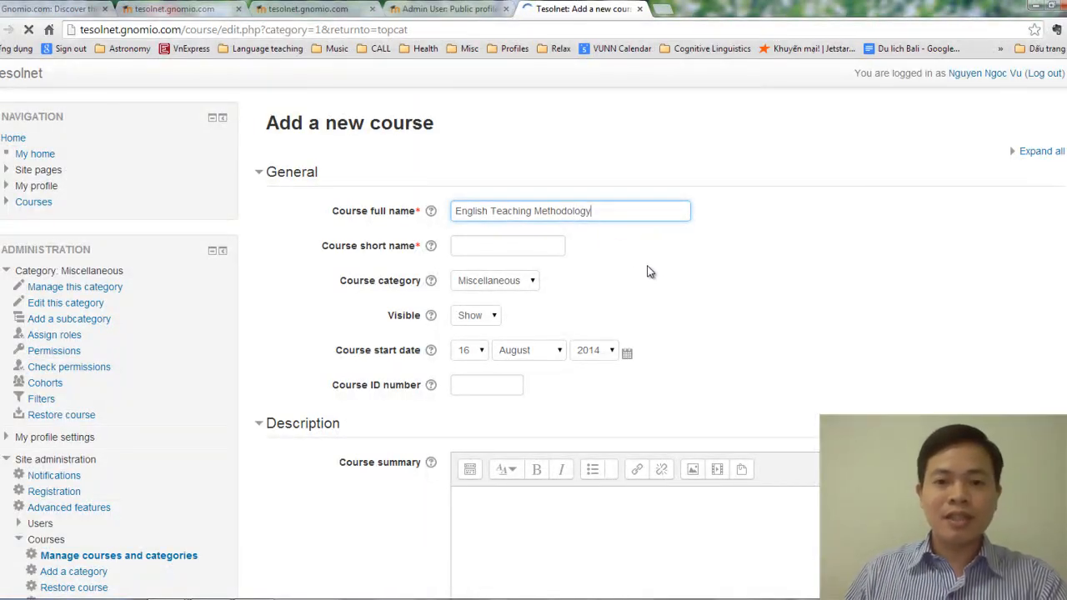
{"action": "type", "text": "(ELT"}
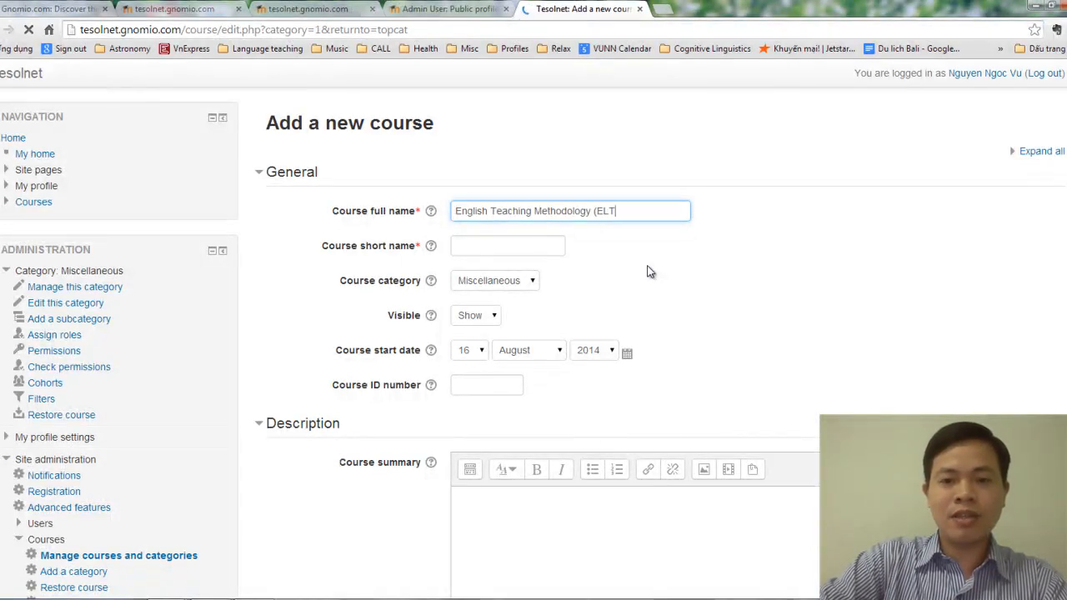
{"action": "type", "text": "2)"}
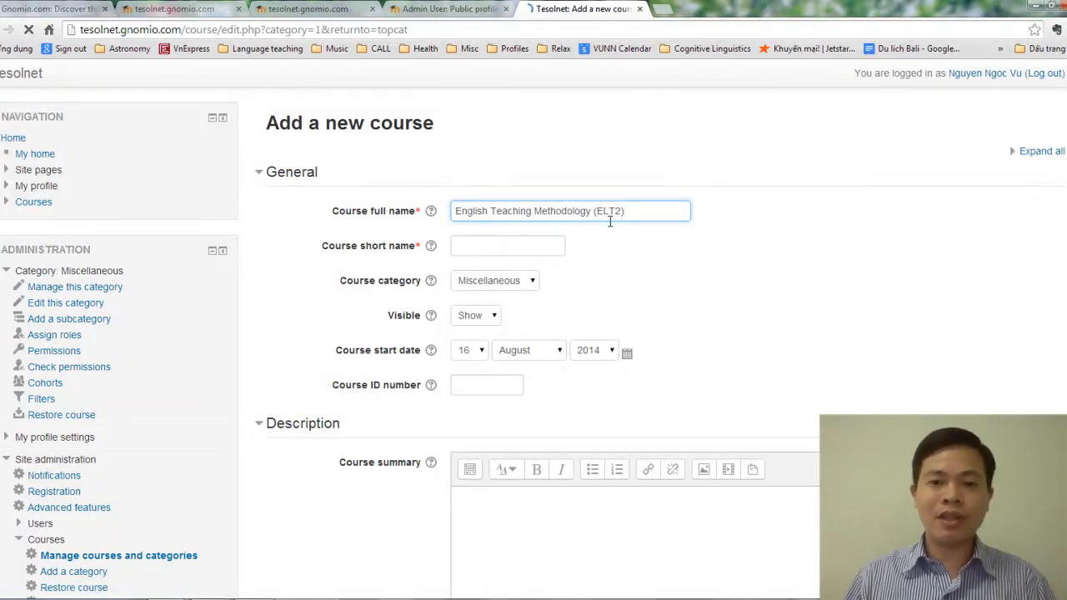
{"action": "left_click_drag", "start_coordinate": [594, 211], "coordinate": [632, 214]}
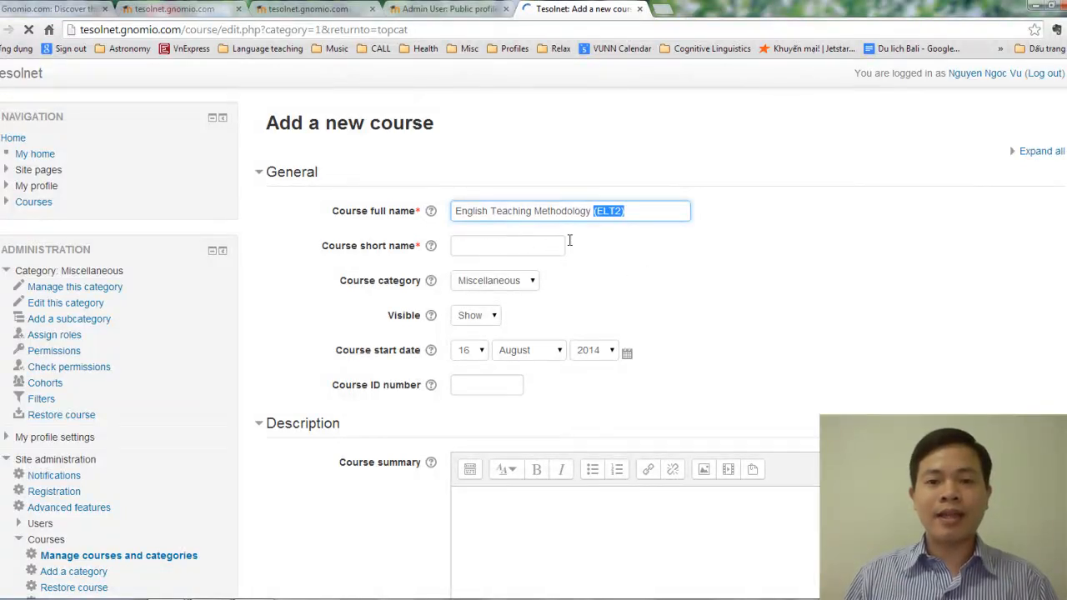
{"action": "key", "text": "BackSpace"}
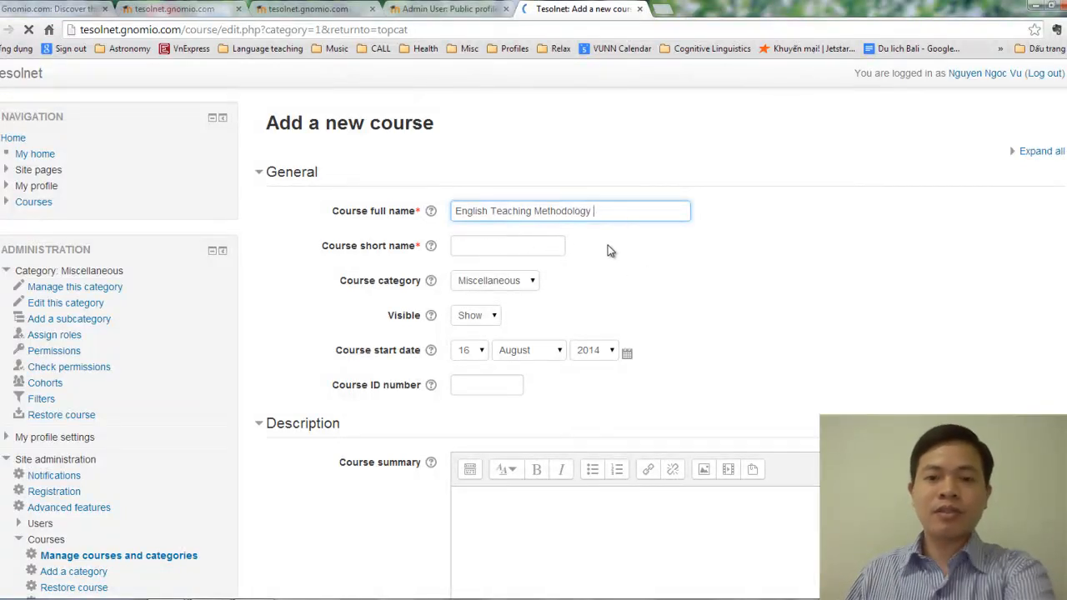
Step: Set the course short name to 'ELT2', keeping the category Miscellaneous
{"action": "left_click", "coordinate": [490, 252]}
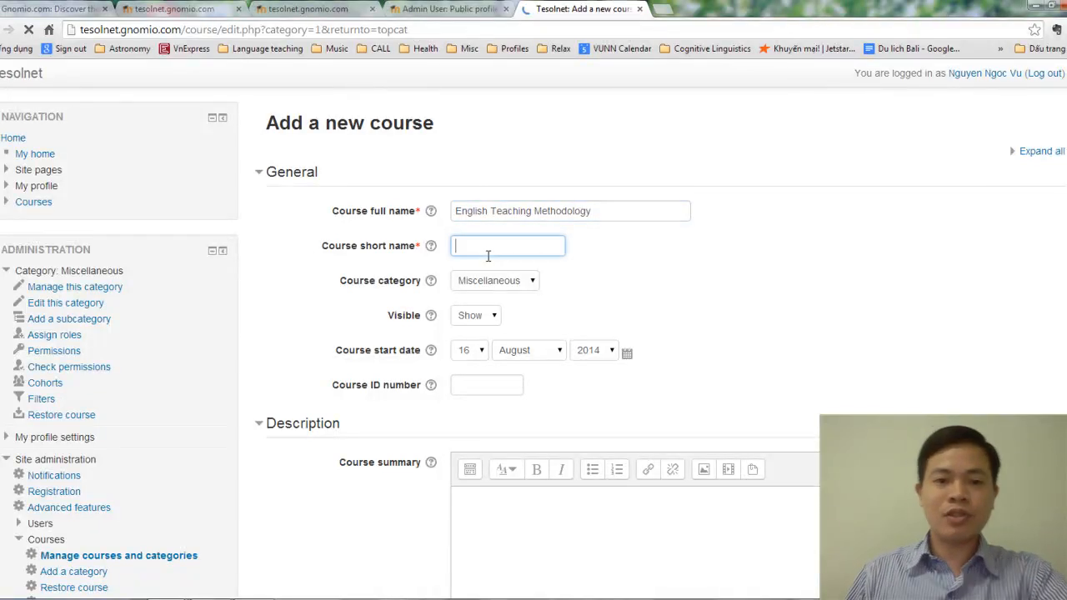
{"action": "type", "text": "Elt2"}
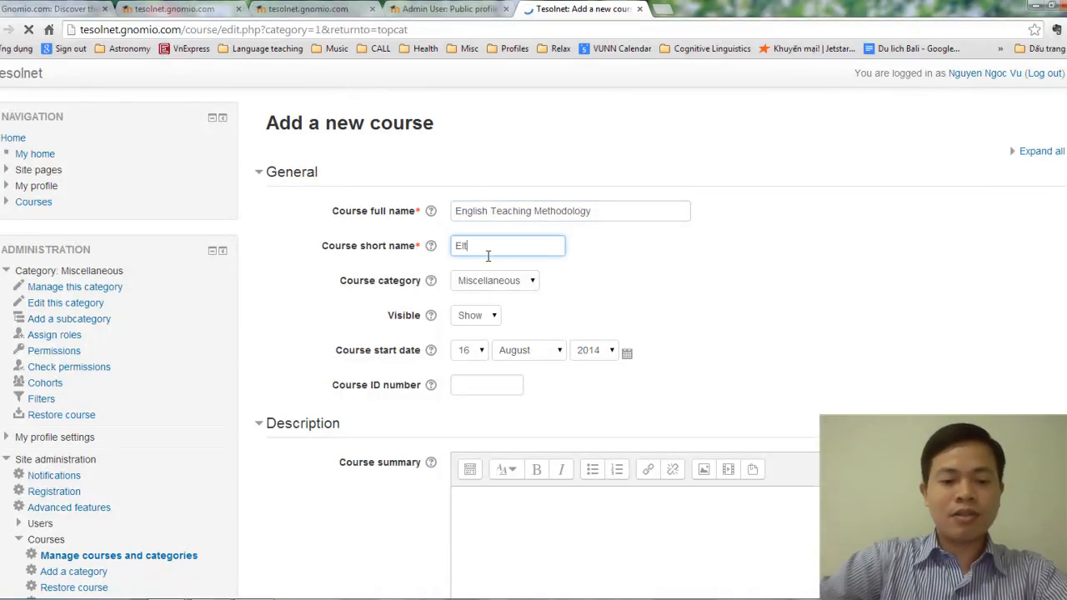
{"action": "key", "text": "BackSpace"}
{"action": "key", "text": "BackSpace"}
{"action": "key", "text": "BackSpace"}
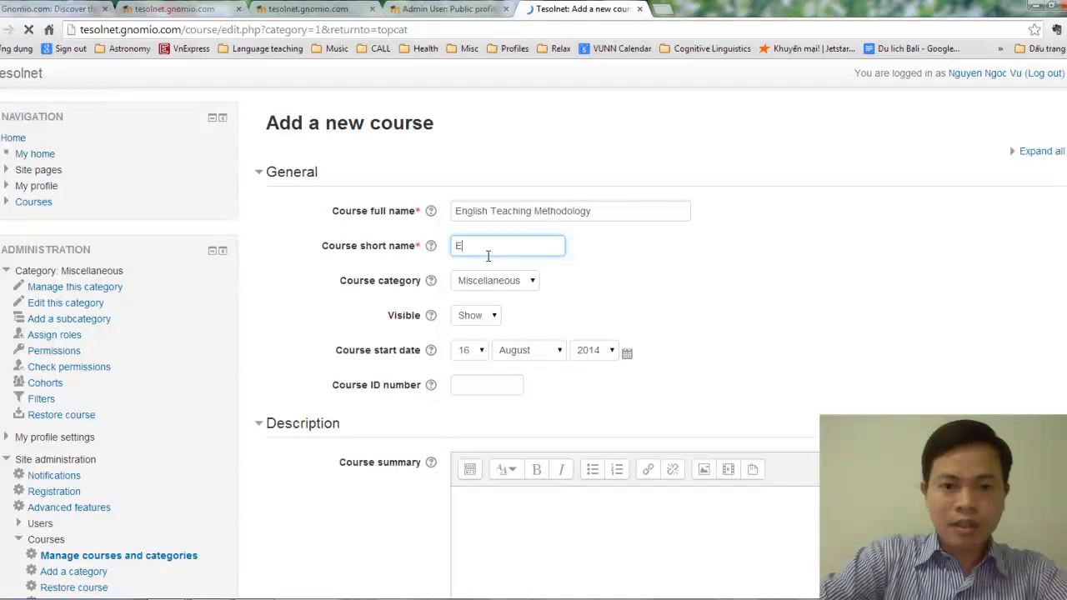
{"action": "type", "text": "LT2"}
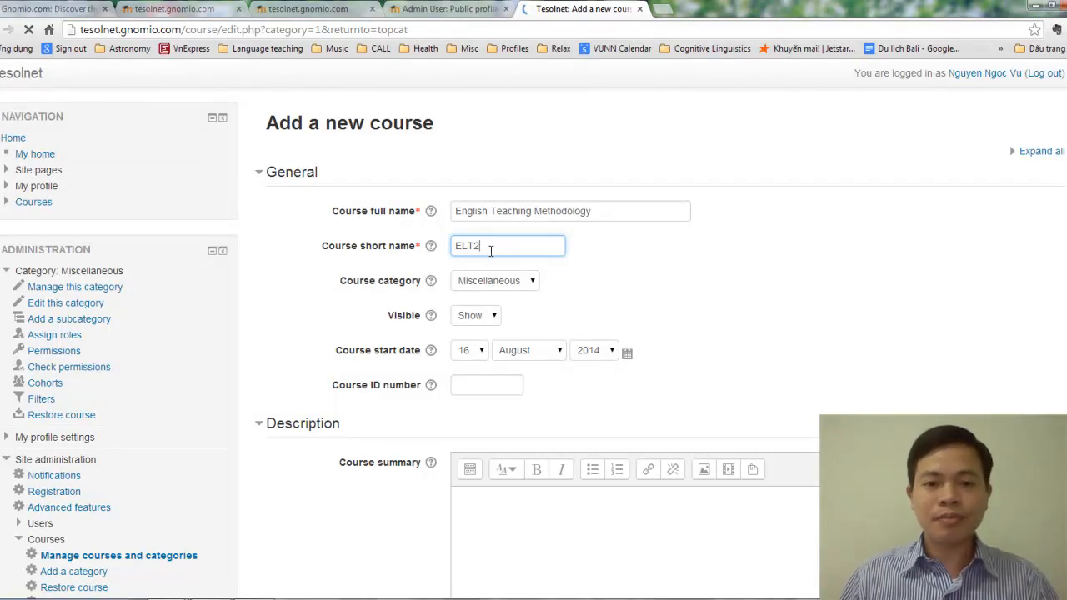
{"action": "left_click", "coordinate": [506, 281]}
{"action": "left_click", "coordinate": [572, 280]}
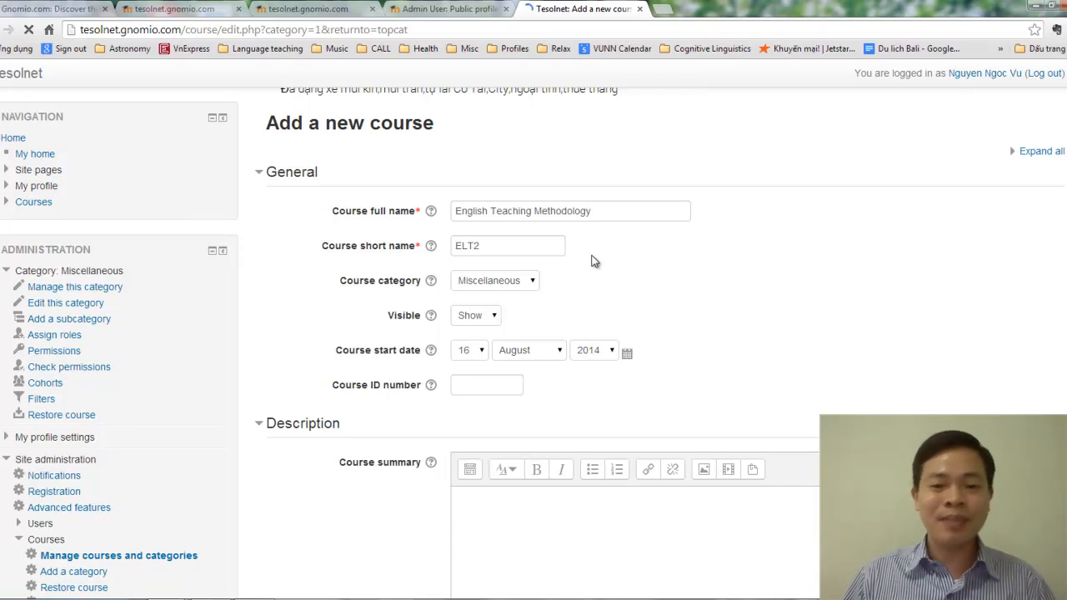
Step: Paste the course description on teaching English language components and skills into Course summary
{"action": "scroll", "coordinate": [592, 261], "scroll_direction": "down", "scroll_amount": 1}
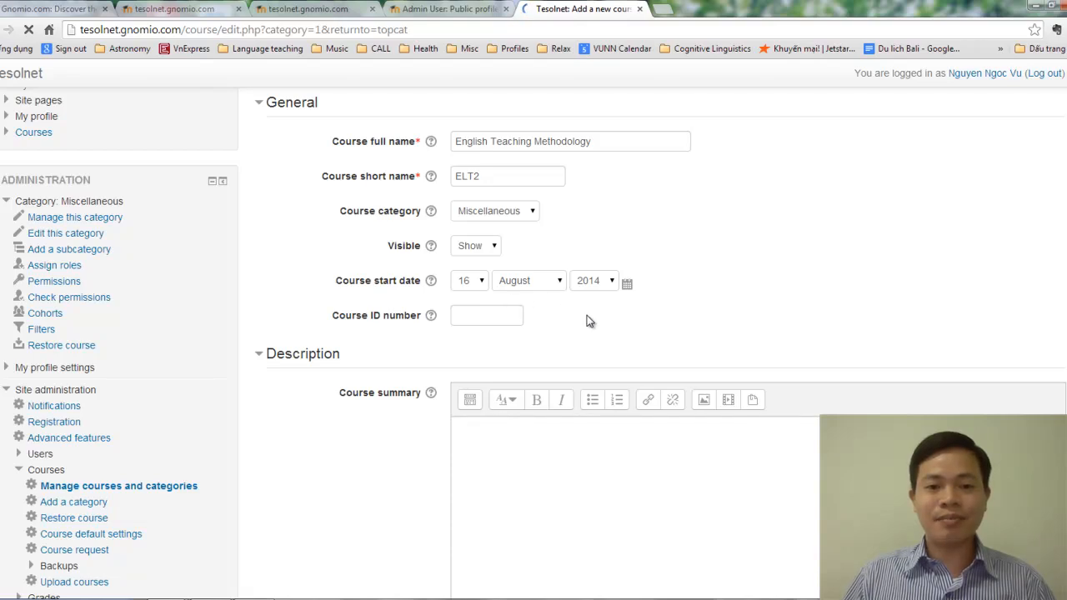
{"action": "scroll", "coordinate": [587, 315], "scroll_direction": "down", "scroll_amount": 3}
{"action": "left_click", "coordinate": [543, 280]}
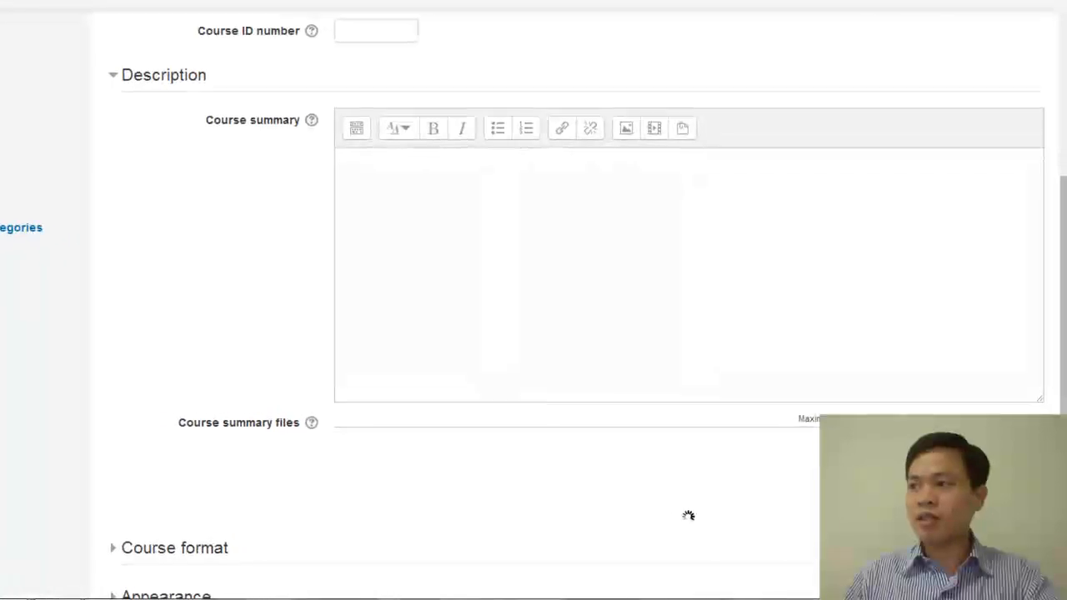
{"action": "left_click", "coordinate": [444, 234]}
{"action": "type", "text": "This course helps pre-service teachers understand key concepts, techniques and procedures of teaching language components and skills in English. Major language aspects discussed include teaching pronunciation, vocabulary and grammar. A large part of the course covers strategies and steps for teaching 4 macro language skills. Teaching aids, lesson planning and class management are also in the syllabus."}
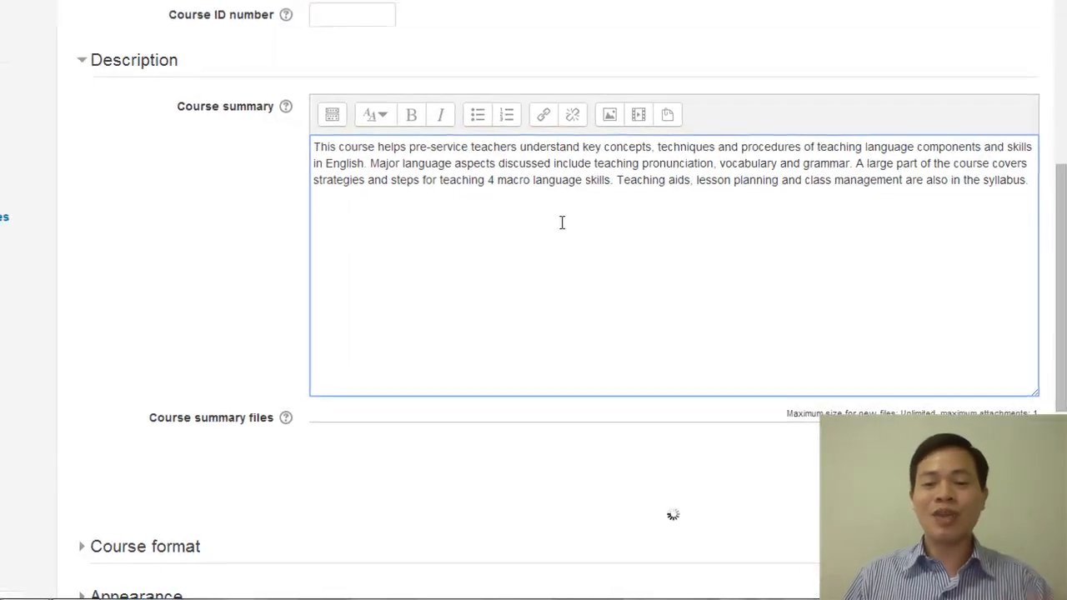
Step: Expand the Course format section, showing Weekly format with 10 sections
{"action": "scroll", "coordinate": [563, 220], "scroll_direction": "down", "scroll_amount": 2}
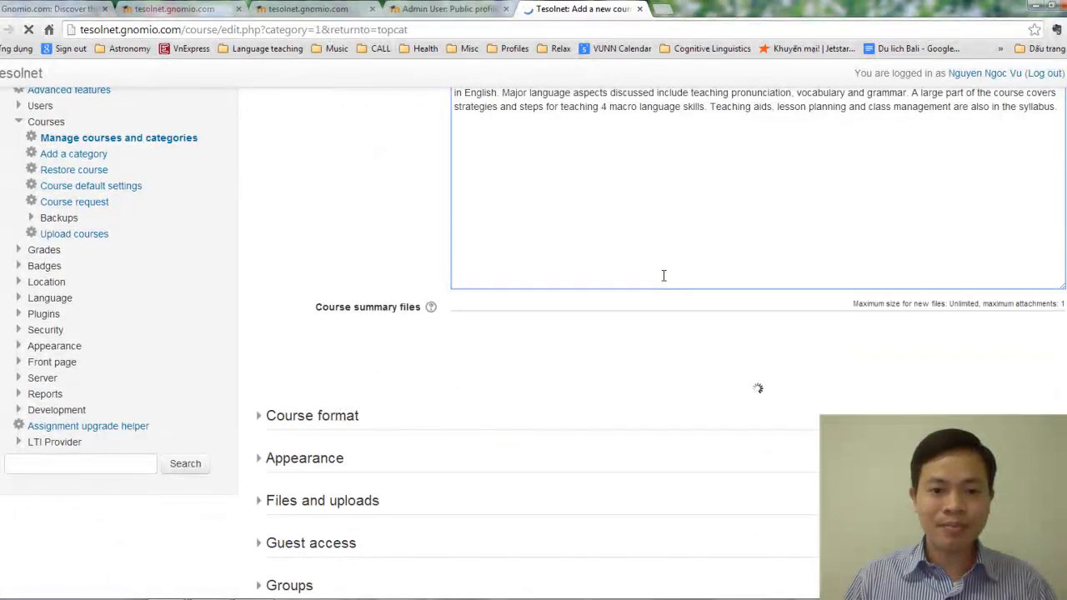
{"action": "scroll", "coordinate": [663, 275], "scroll_direction": "down", "scroll_amount": 2}
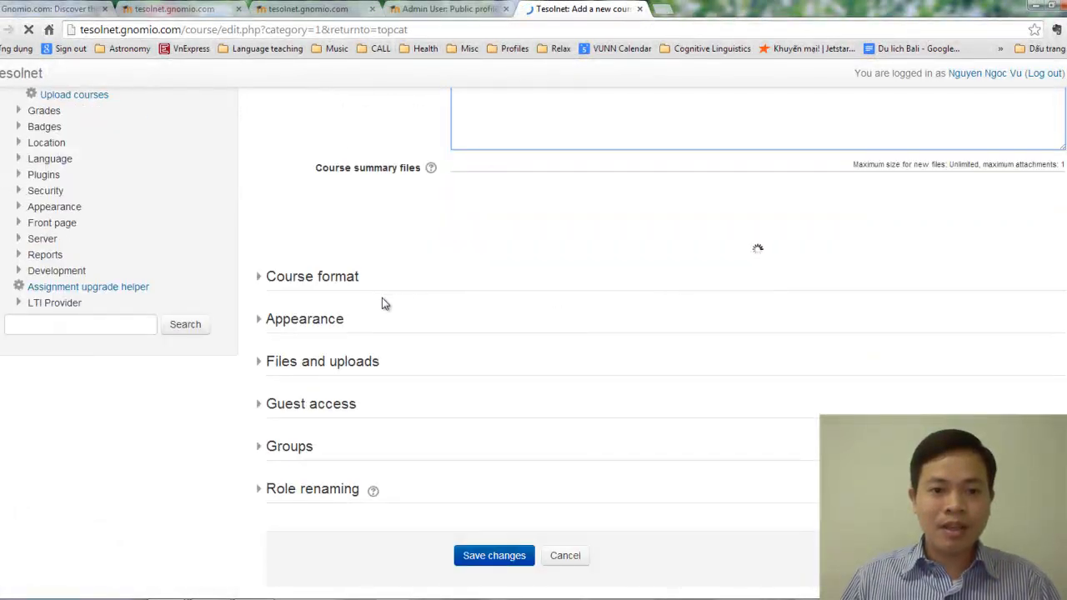
{"action": "left_click", "coordinate": [317, 276]}
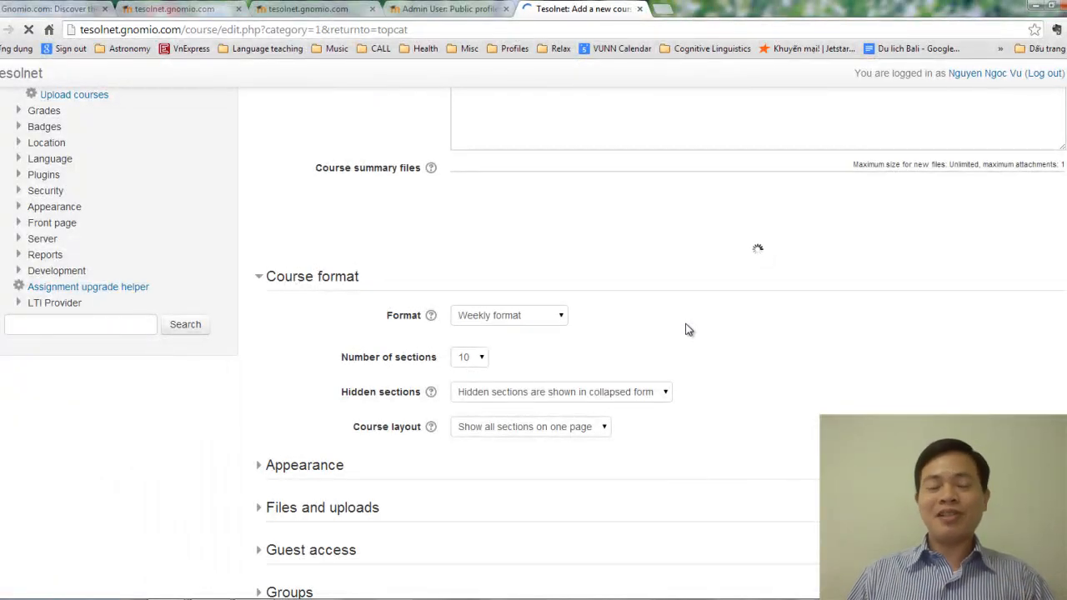
Step: Change the course format from Weekly to Topics and cut it from 10 to 3 sections
{"action": "left_click", "coordinate": [536, 315]}
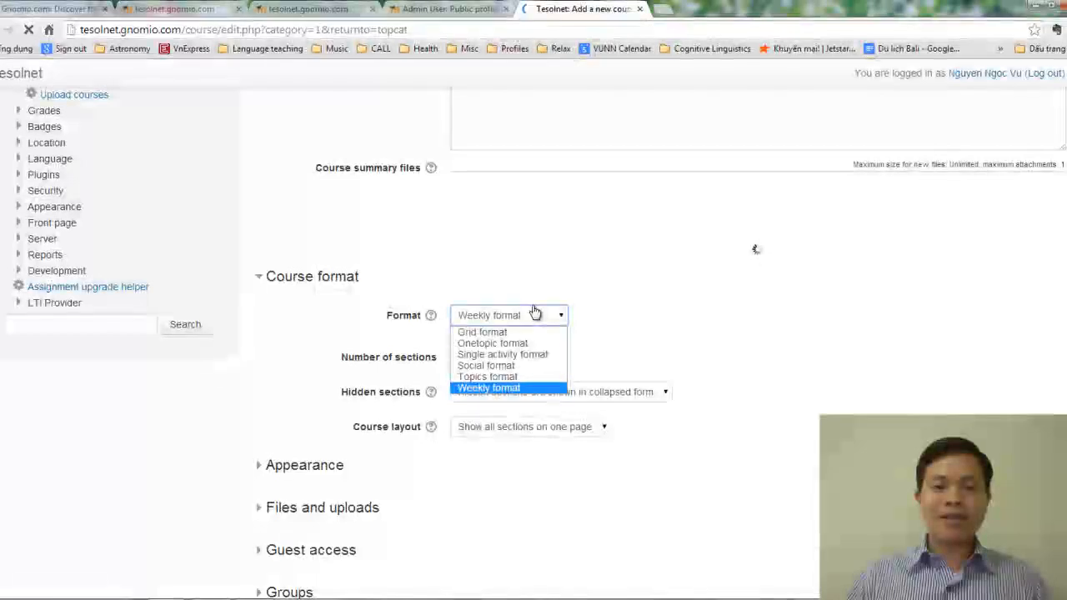
{"action": "left_click", "coordinate": [510, 379]}
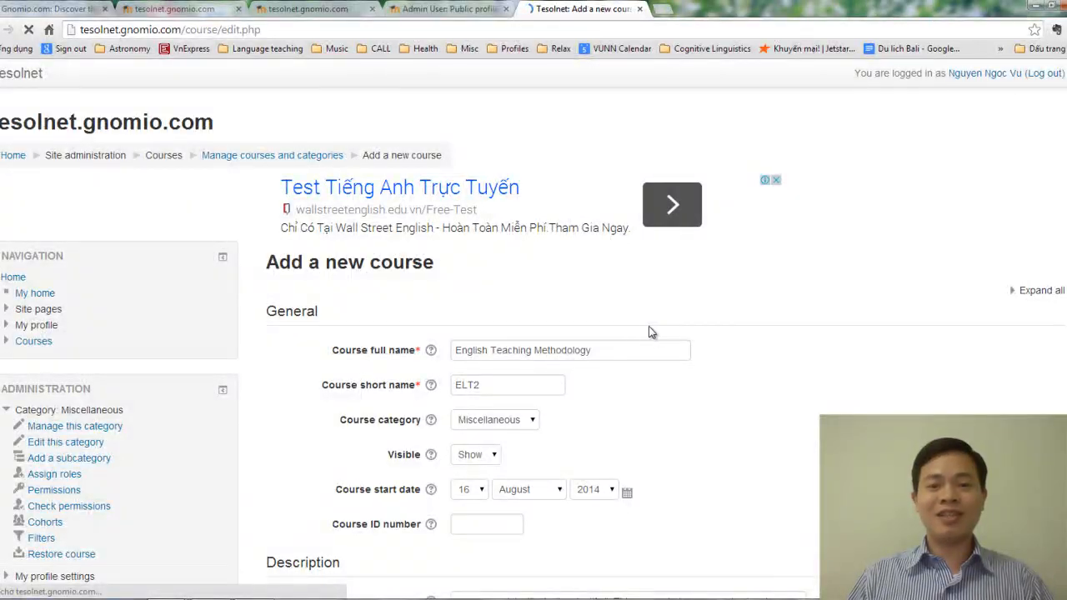
{"action": "scroll", "coordinate": [664, 359], "scroll_direction": "down", "scroll_amount": 2}
{"action": "scroll", "coordinate": [665, 359], "scroll_direction": "down", "scroll_amount": 5}
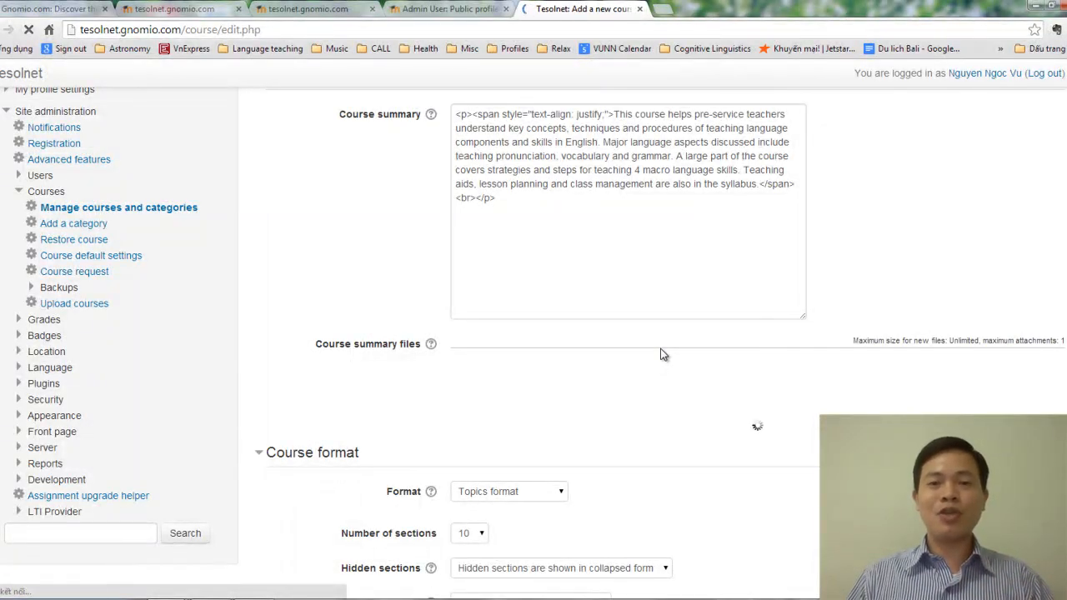
{"action": "scroll", "coordinate": [665, 359], "scroll_direction": "down", "scroll_amount": 3}
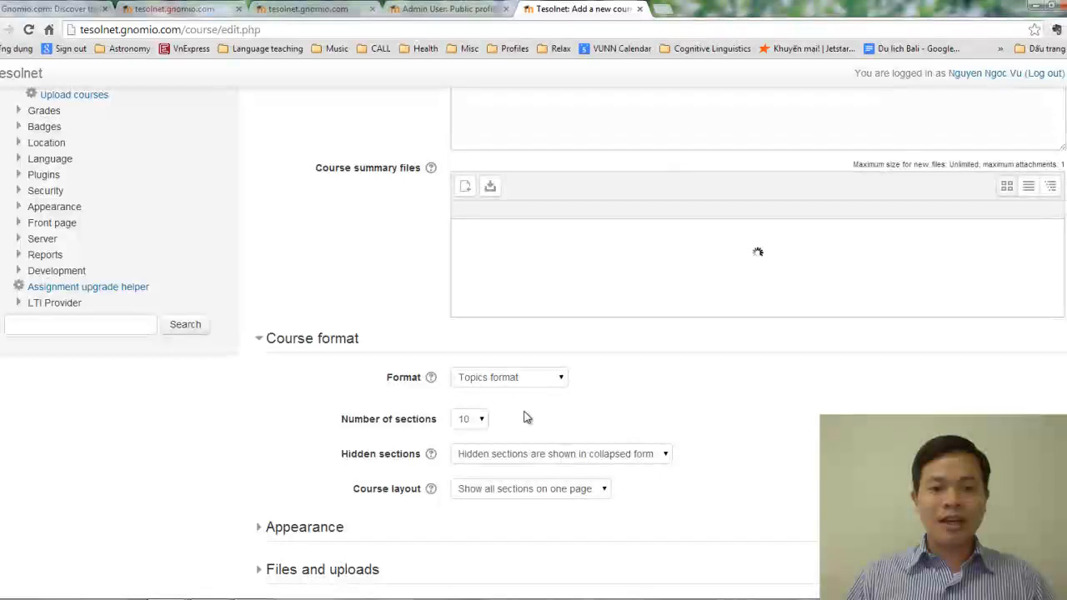
{"action": "left_click", "coordinate": [480, 421]}
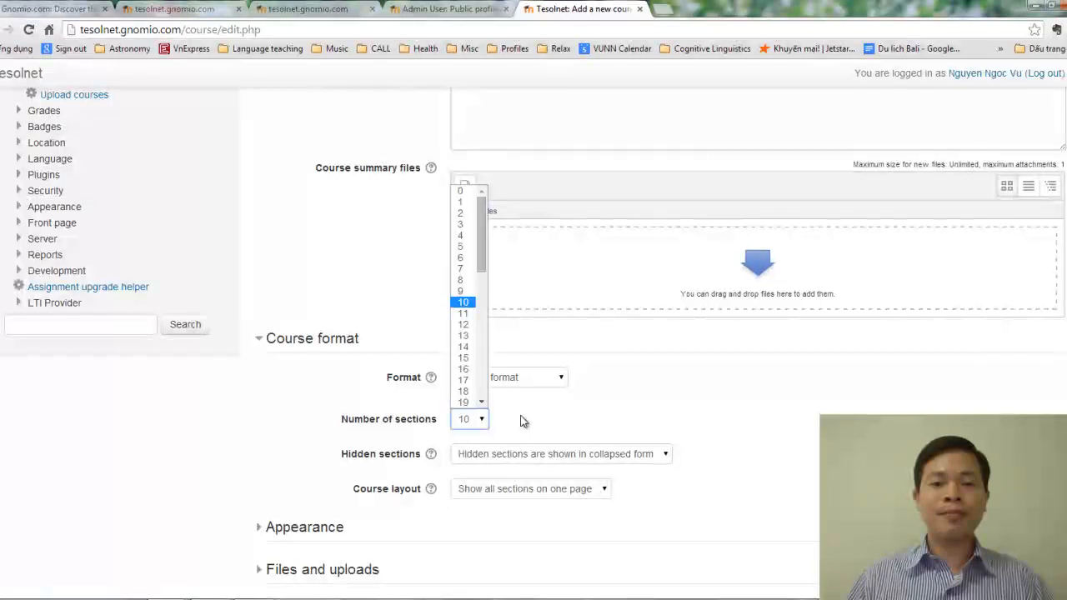
{"action": "left_click", "coordinate": [463, 225]}
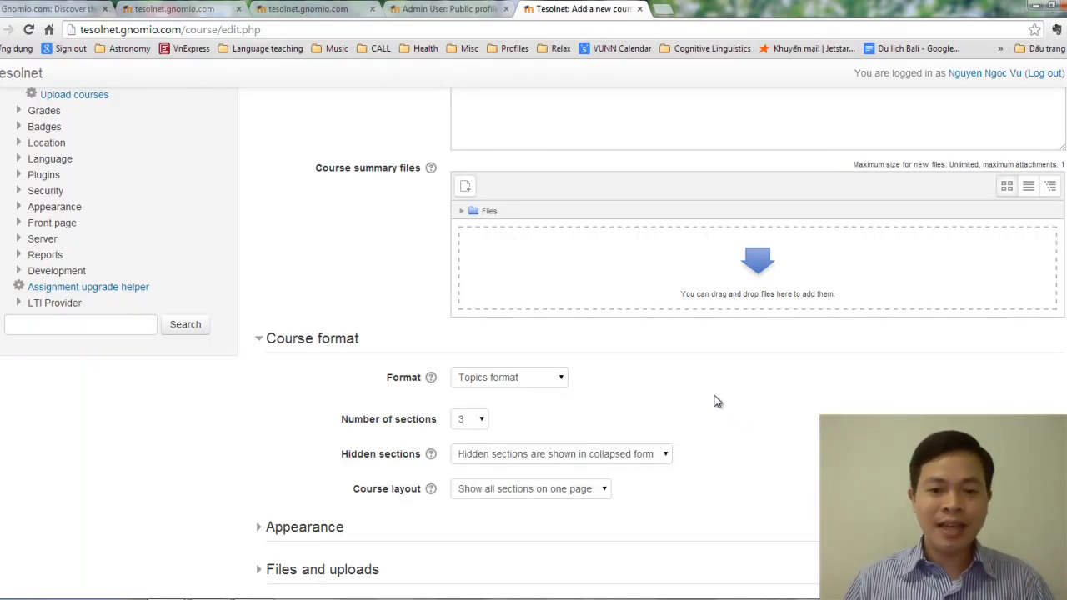
{"action": "scroll", "coordinate": [715, 398], "scroll_direction": "down", "scroll_amount": 3}
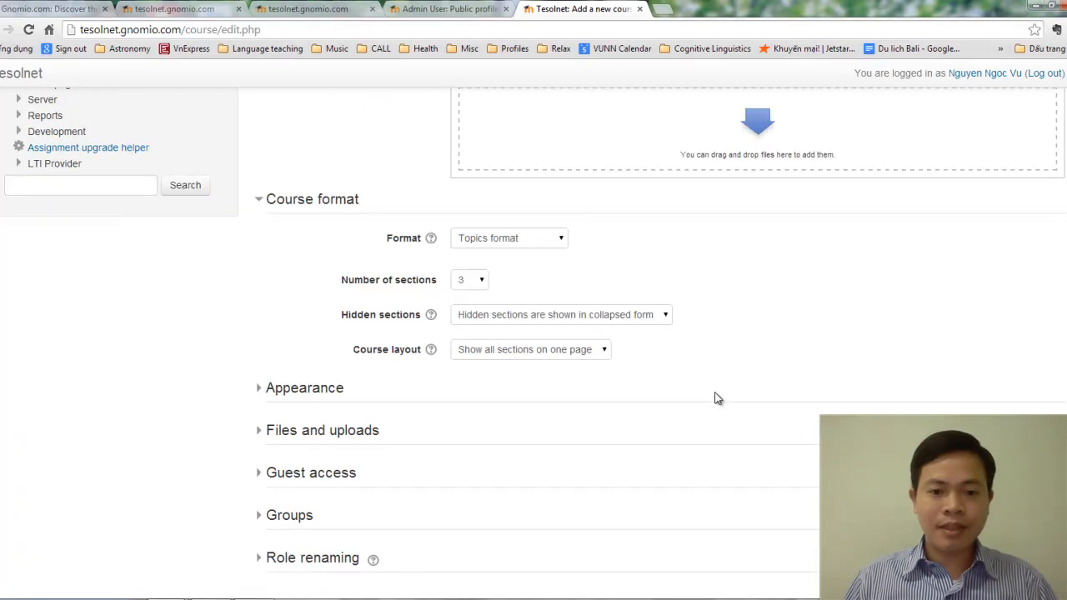
{"action": "left_click", "coordinate": [547, 359]}
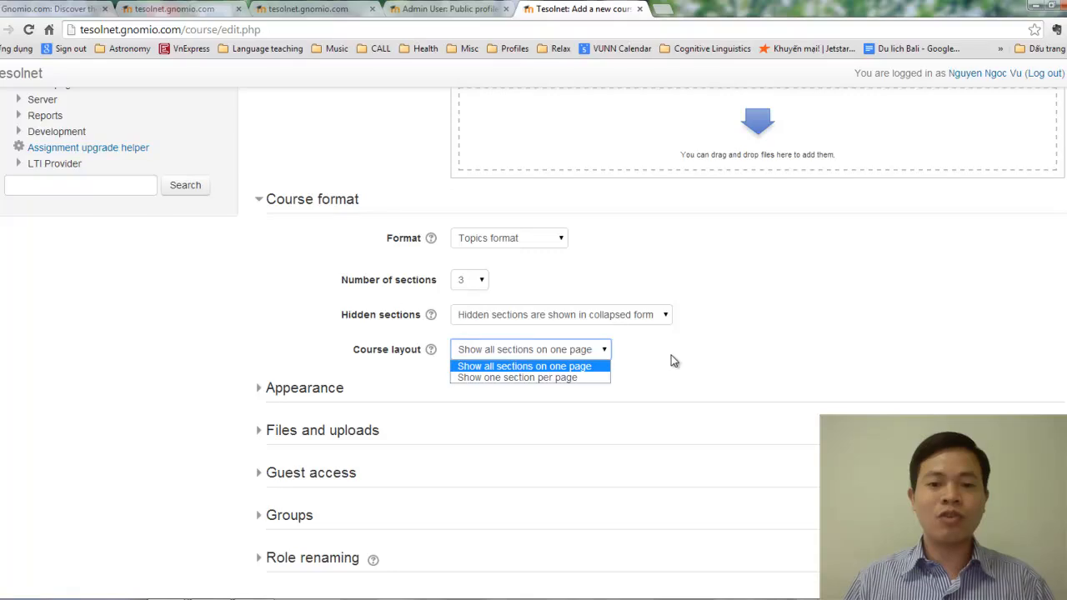
{"action": "left_click", "coordinate": [676, 348]}
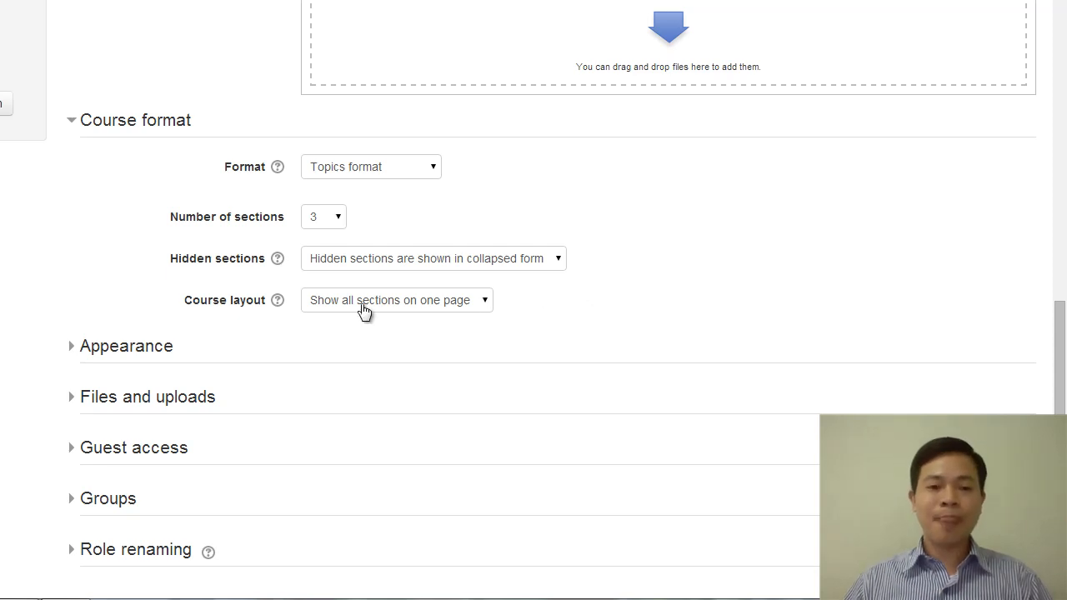
Step: Under Appearance, force the course language to English (en)
{"action": "left_click", "coordinate": [137, 351]}
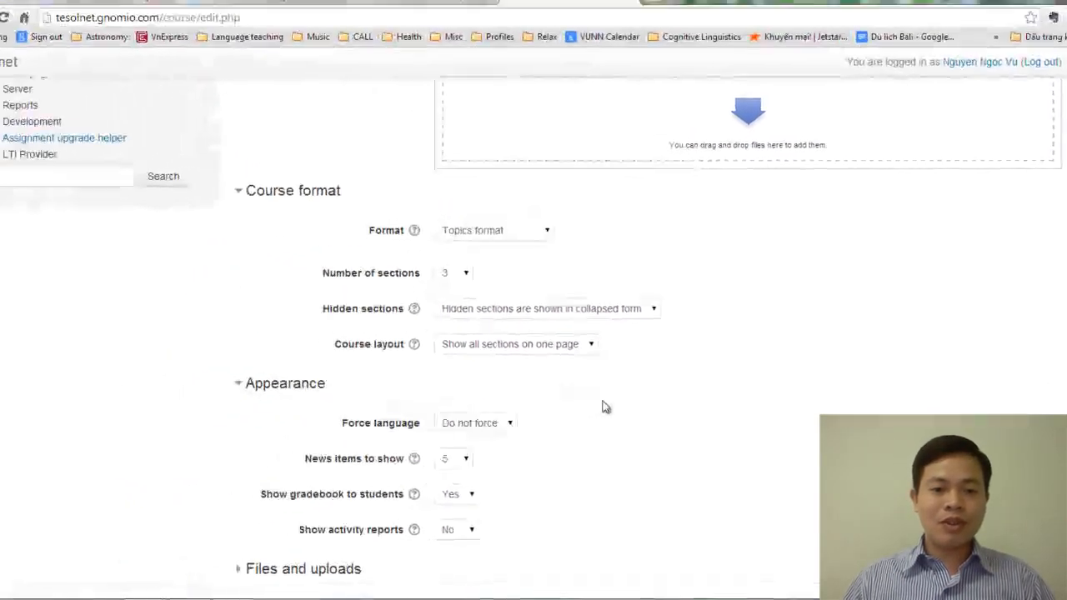
{"action": "scroll", "coordinate": [487, 386], "scroll_direction": "down", "scroll_amount": 3}
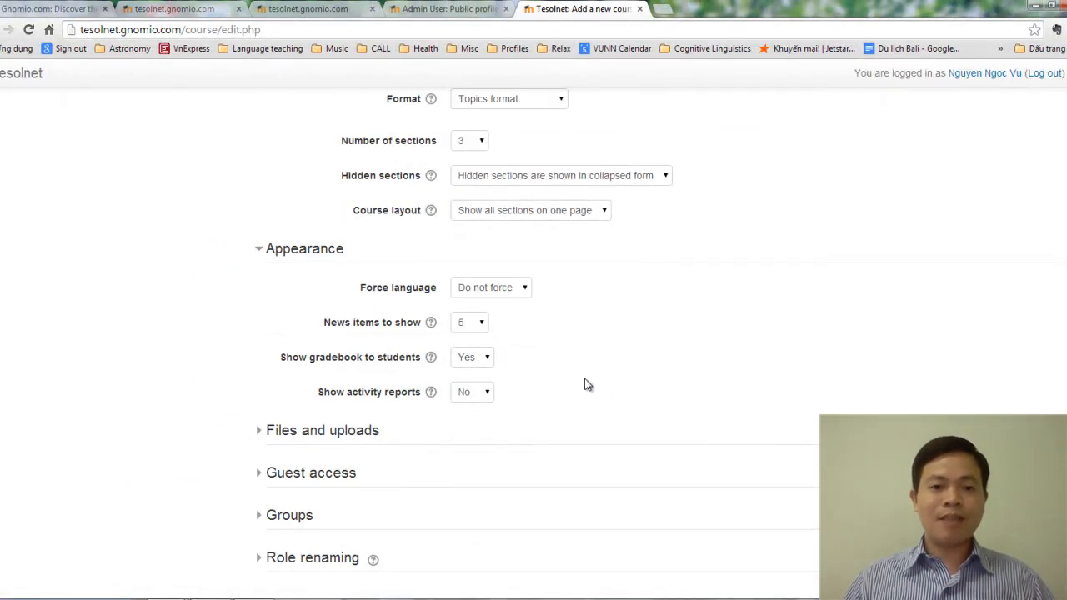
{"action": "left_click", "coordinate": [515, 291]}
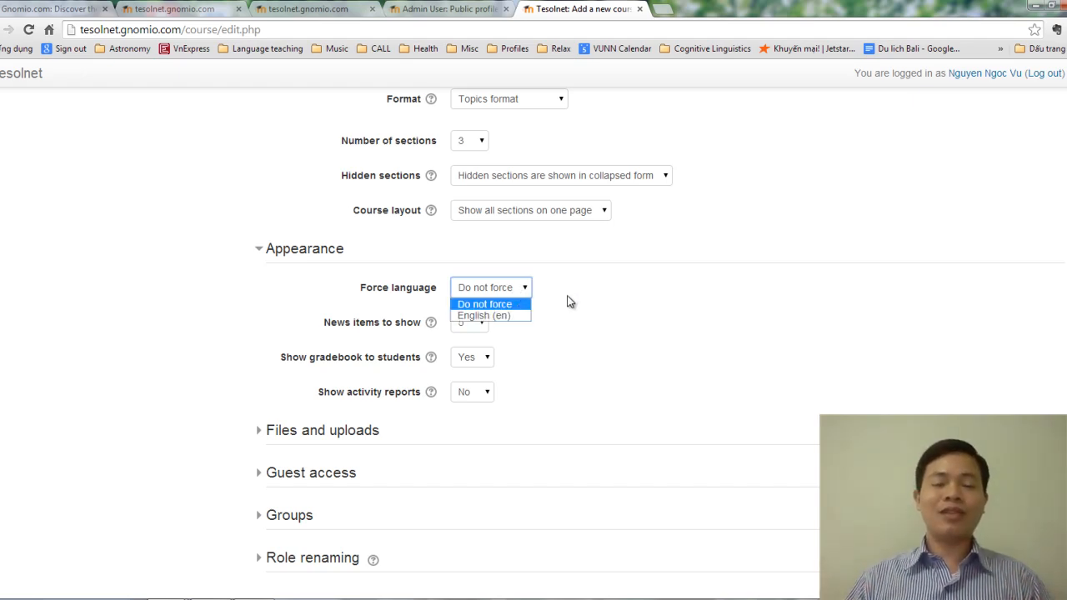
{"action": "left_click", "coordinate": [509, 314]}
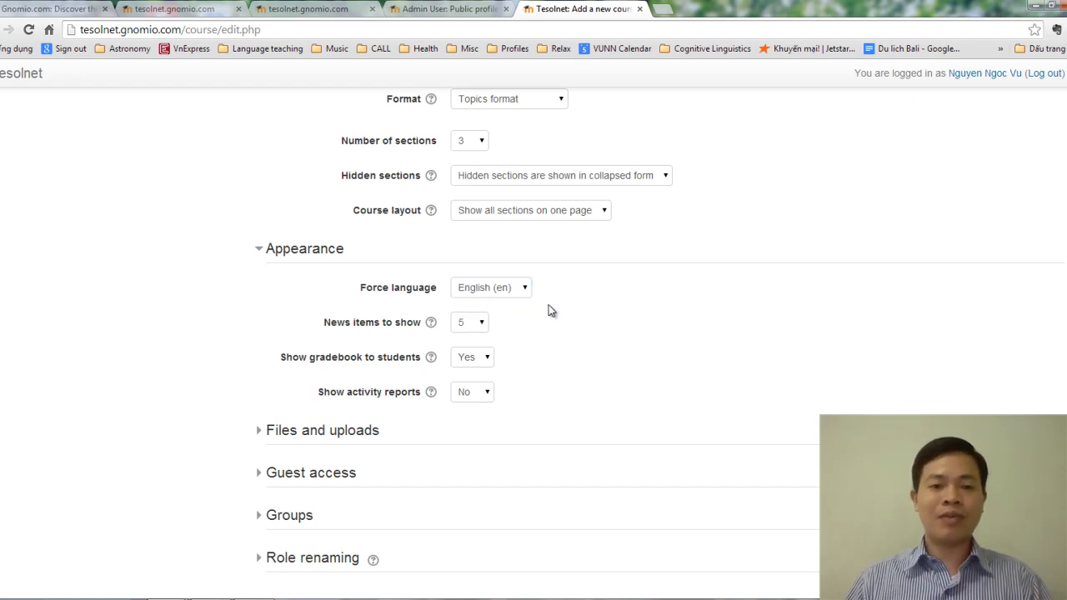
Step: Expand Files and uploads and show the Maximum upload size choices
{"action": "scroll", "coordinate": [517, 310], "scroll_direction": "down", "scroll_amount": 2}
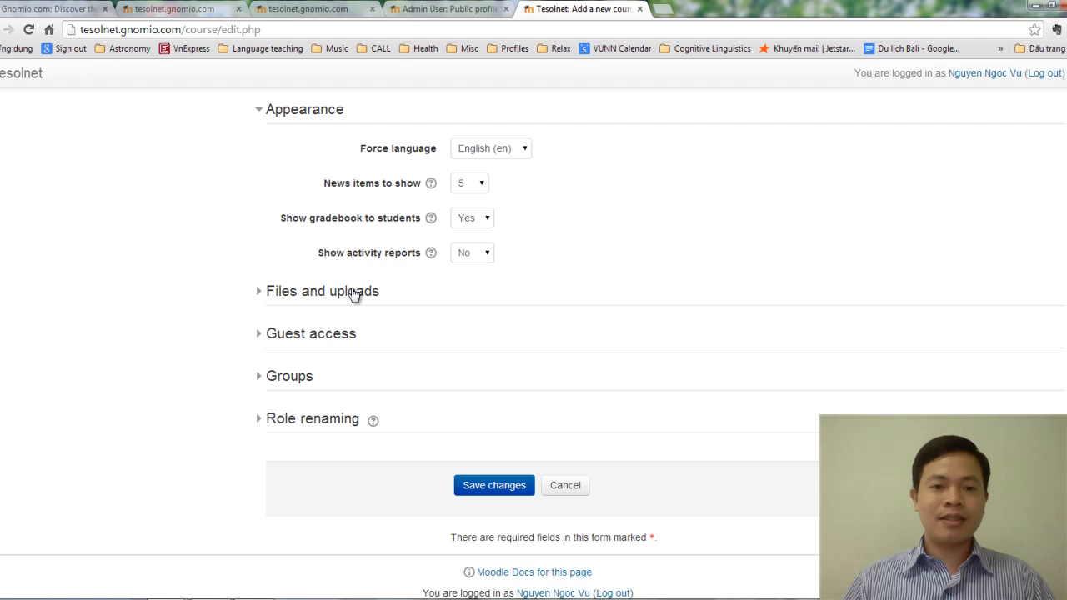
{"action": "left_click", "coordinate": [358, 292]}
{"action": "scroll", "coordinate": [601, 297], "scroll_direction": "down", "scroll_amount": 1}
{"action": "left_click", "coordinate": [547, 273]}
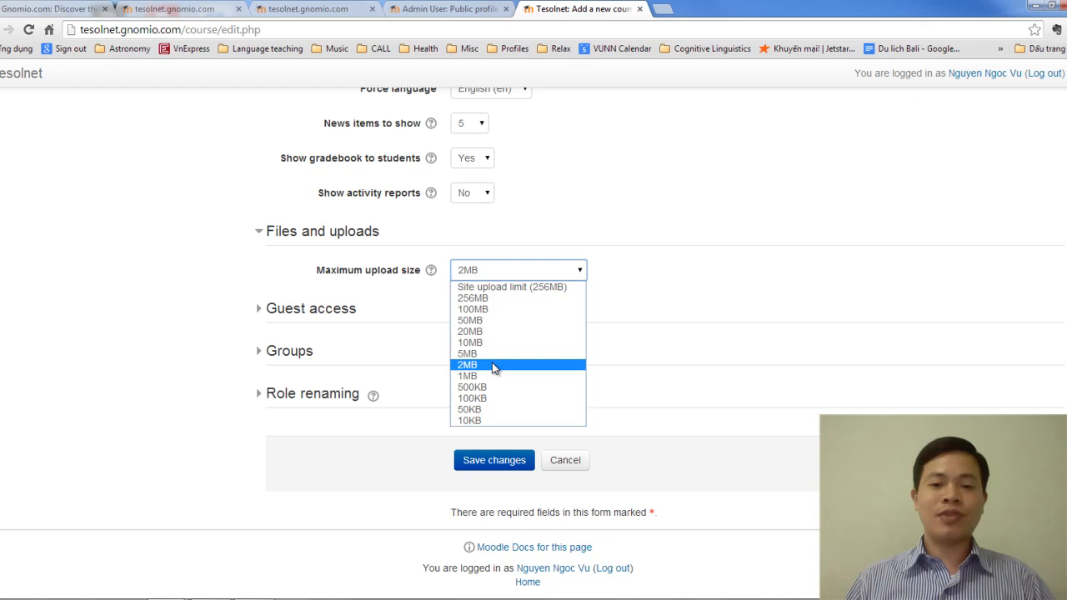
Step: Close the Maximum upload size list with 2MB still selected
{"action": "left_click", "coordinate": [492, 365]}
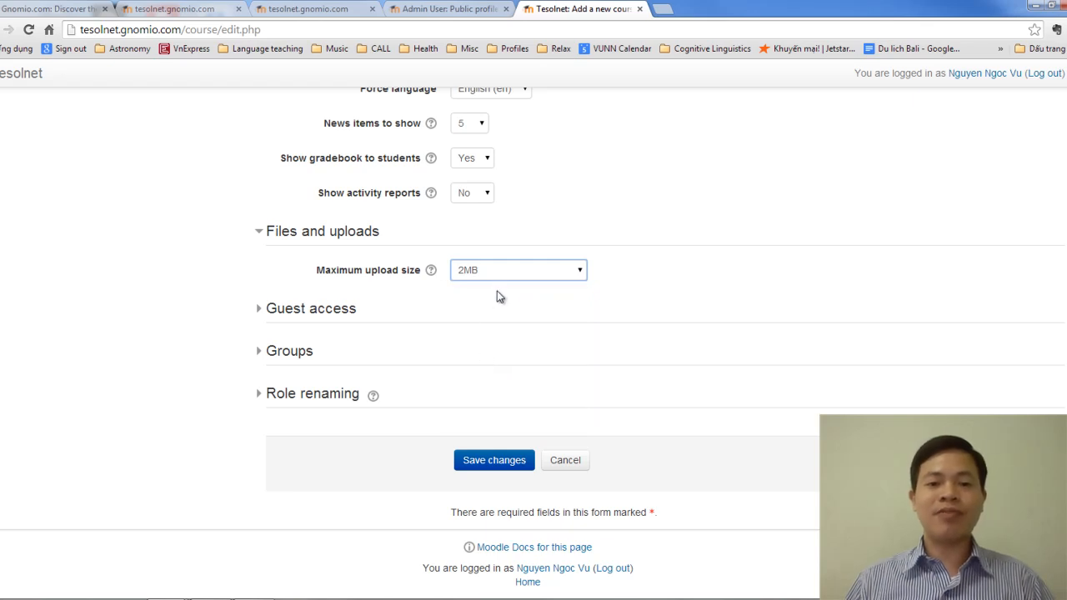
Step: Toggle Allow guest access to Yes and back to No, then expand Groups
{"action": "left_click", "coordinate": [332, 315]}
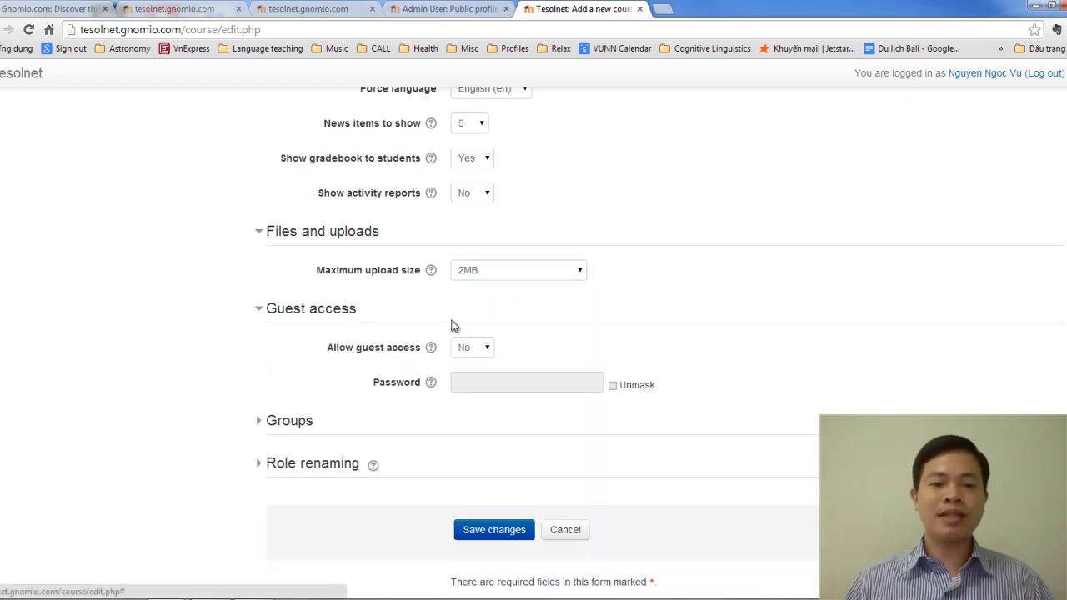
{"action": "scroll", "coordinate": [627, 341], "scroll_direction": "down", "scroll_amount": 1}
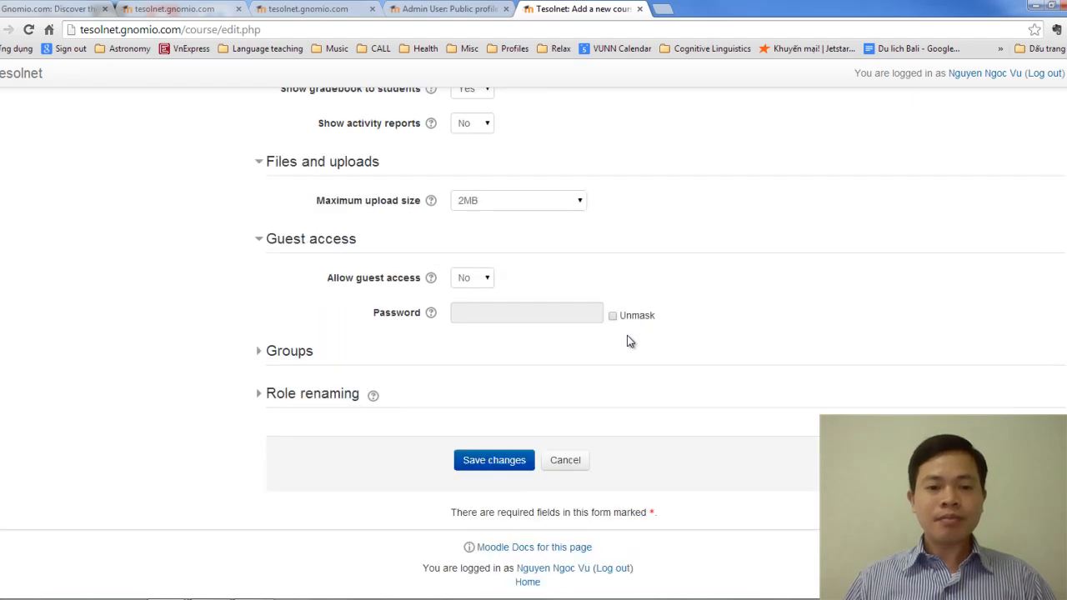
{"action": "left_click", "coordinate": [481, 282]}
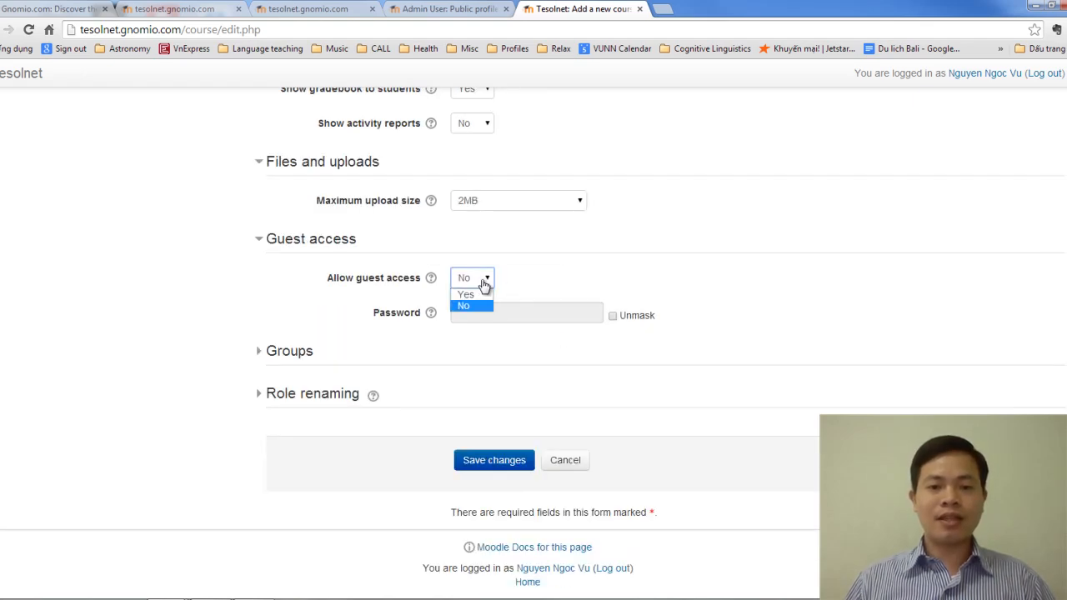
{"action": "left_click", "coordinate": [487, 293]}
{"action": "left_click", "coordinate": [486, 280]}
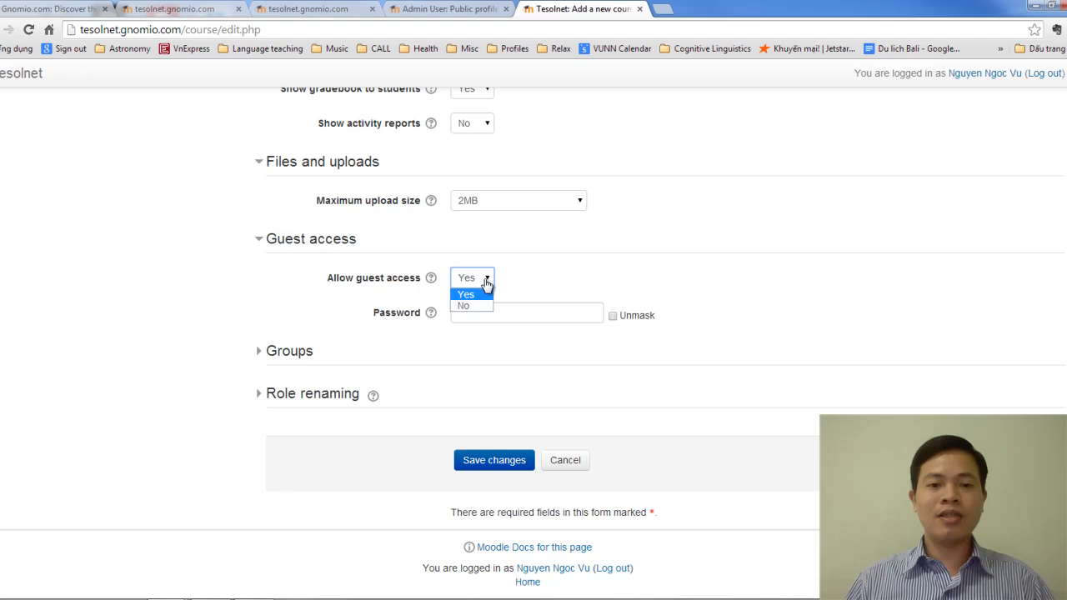
{"action": "left_click", "coordinate": [468, 305]}
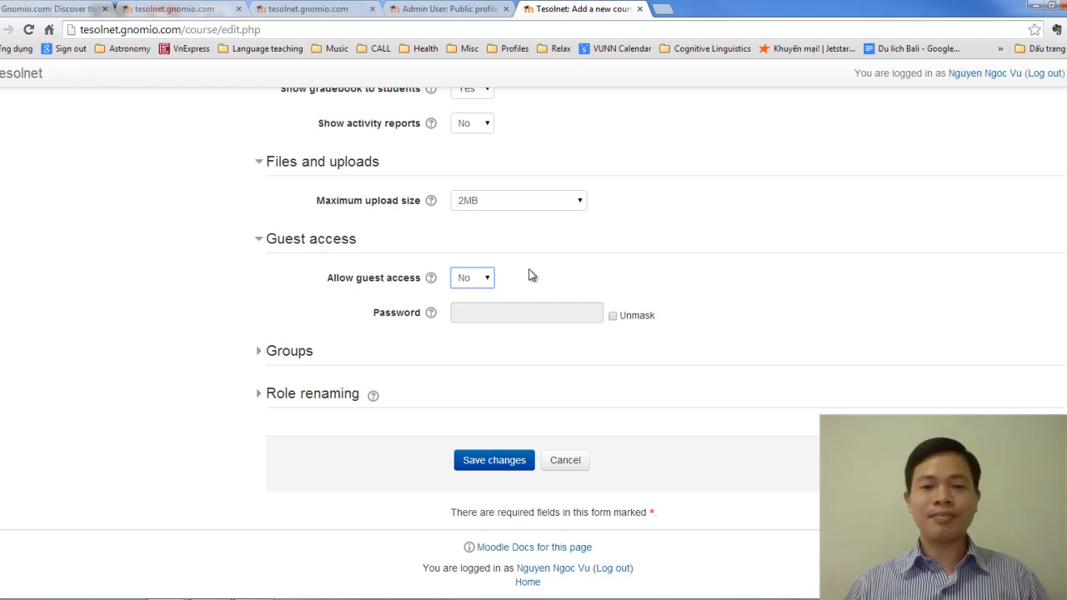
{"action": "left_click", "coordinate": [301, 358]}
{"action": "scroll", "coordinate": [423, 365], "scroll_direction": "down", "scroll_amount": 2}
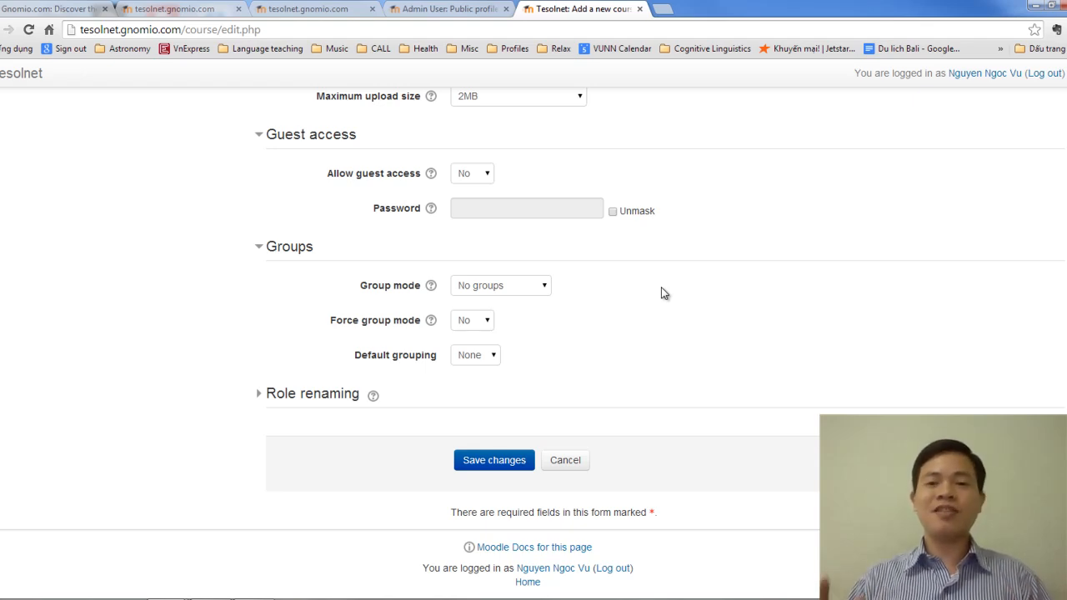
Step: Check the Group mode dropdown several times, leaving it at No groups
{"action": "left_click", "coordinate": [514, 292]}
{"action": "left_click", "coordinate": [596, 288]}
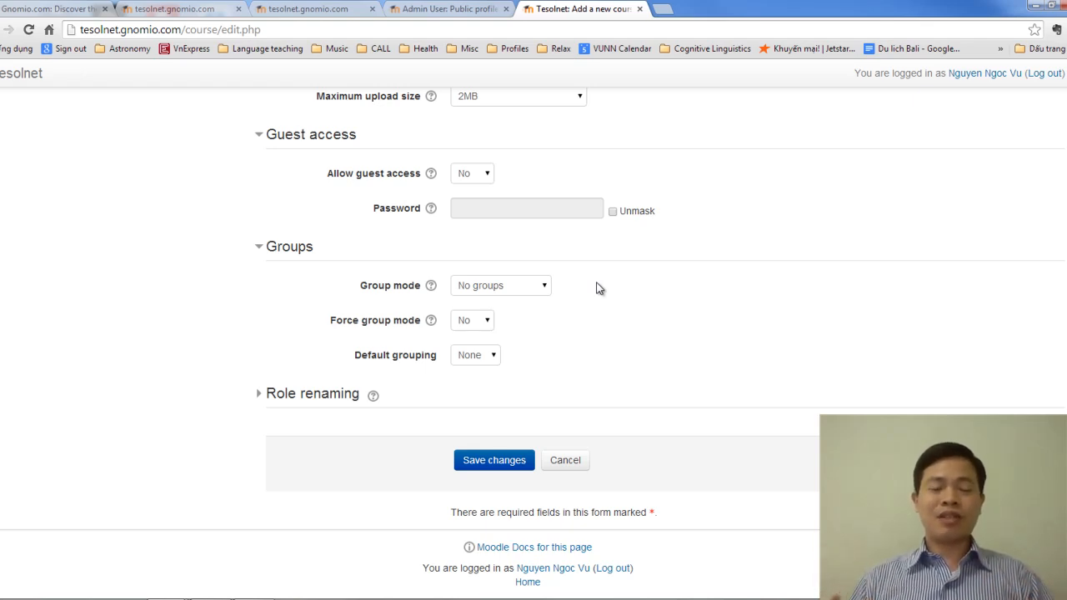
{"action": "left_click", "coordinate": [499, 290]}
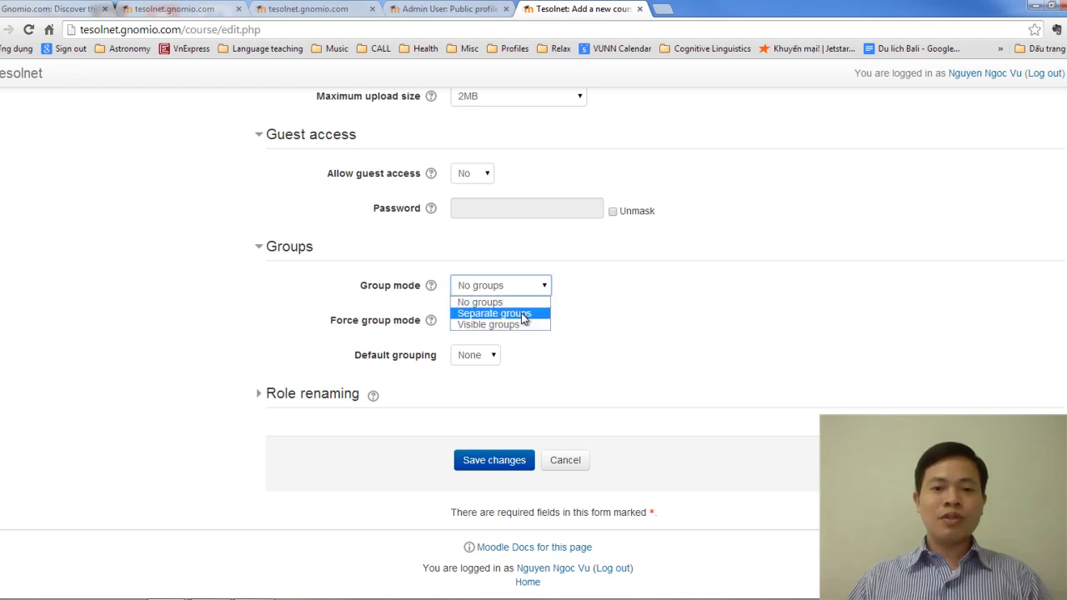
{"action": "left_click", "coordinate": [602, 291]}
{"action": "left_click", "coordinate": [603, 292]}
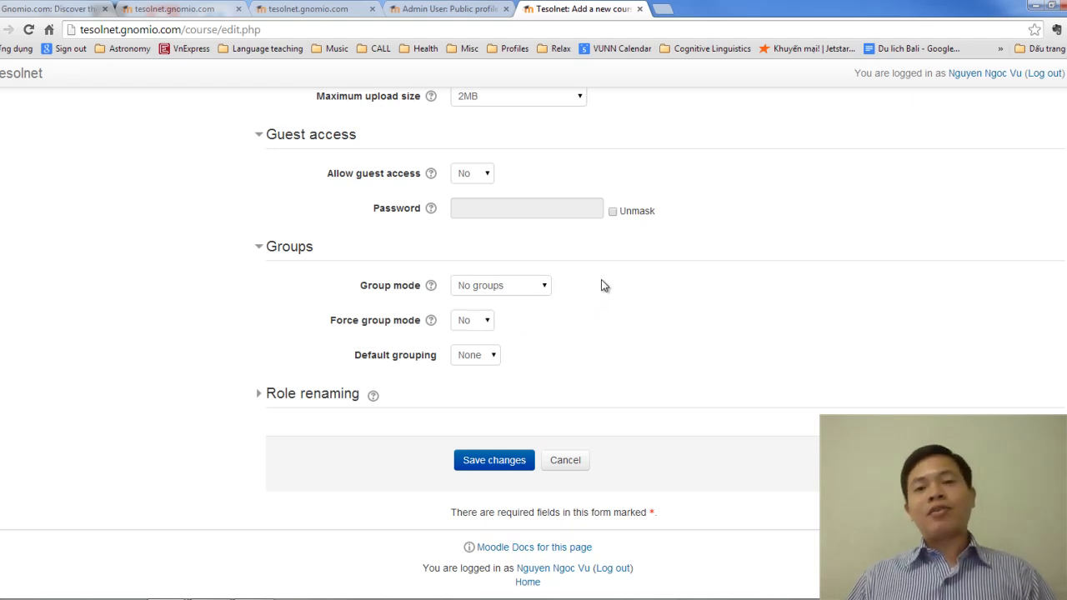
{"action": "left_click", "coordinate": [540, 285]}
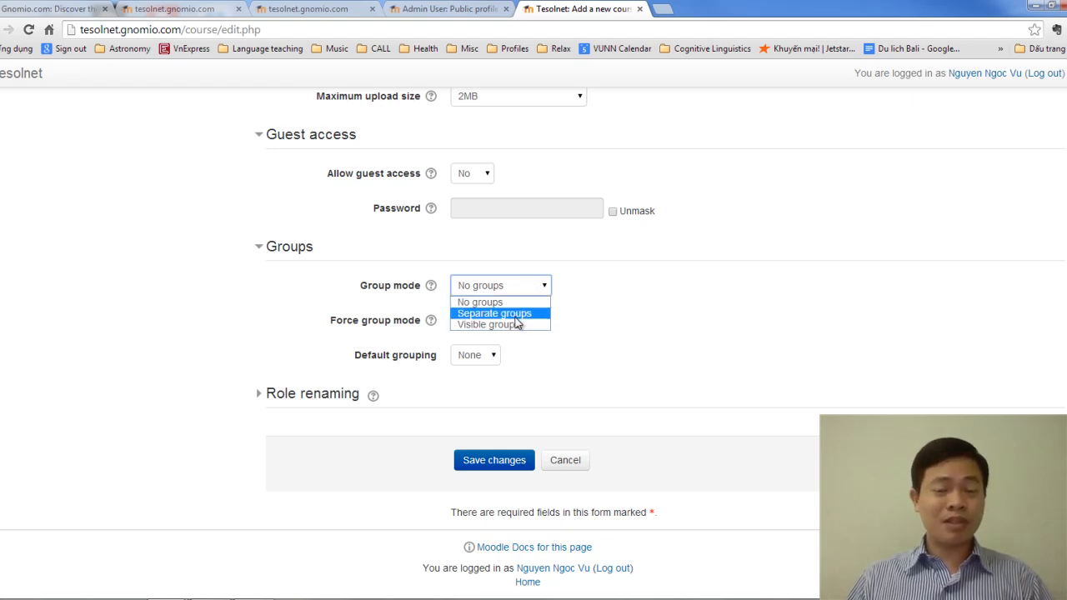
{"action": "left_click", "coordinate": [584, 305]}
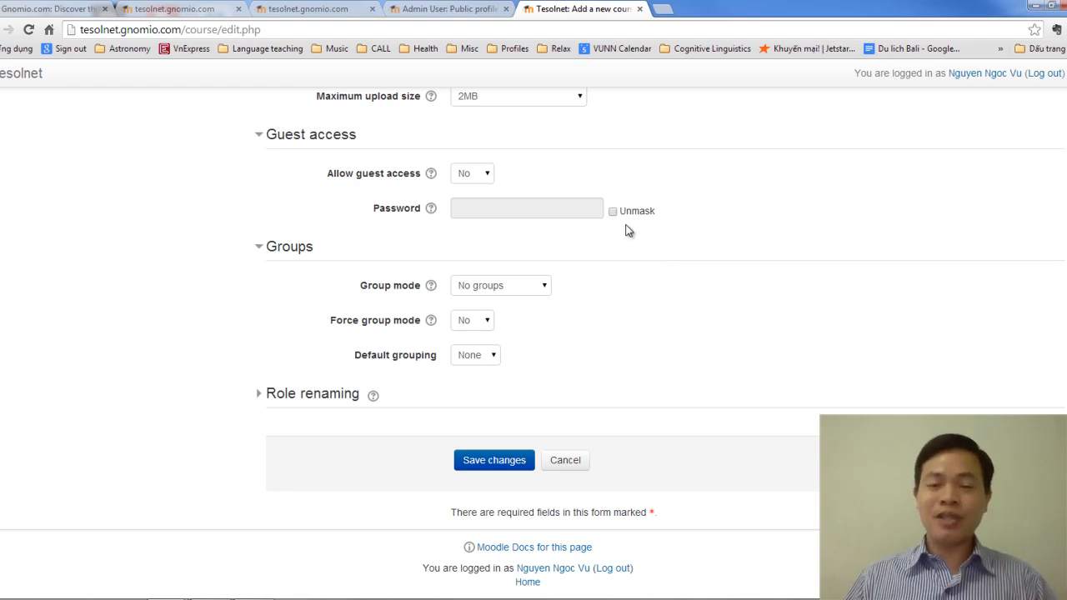
{"action": "left_click", "coordinate": [505, 299]}
{"action": "left_click", "coordinate": [596, 297]}
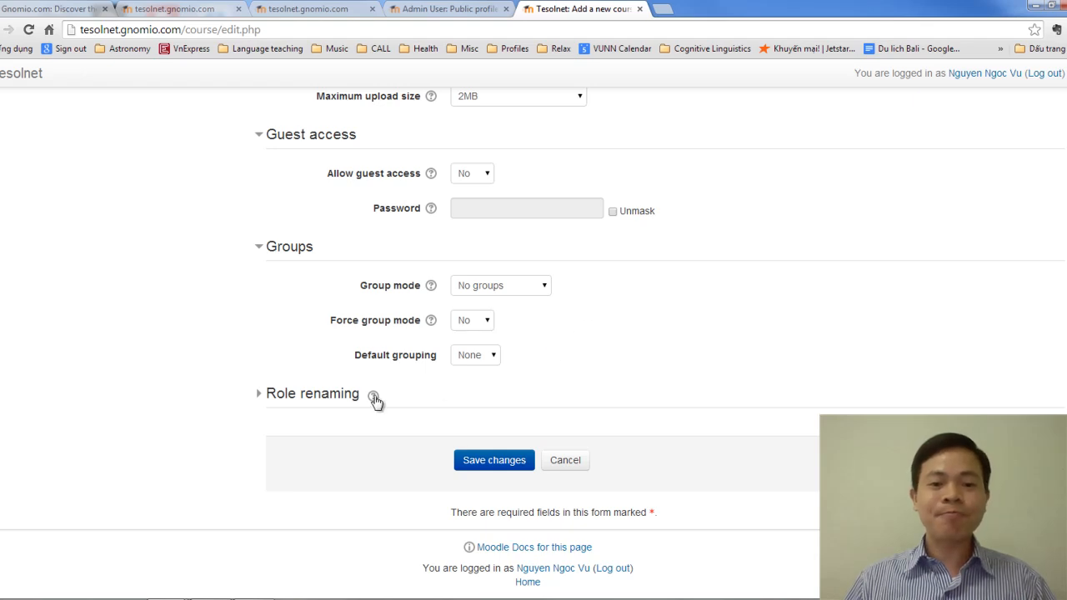
{"action": "left_click", "coordinate": [342, 403]}
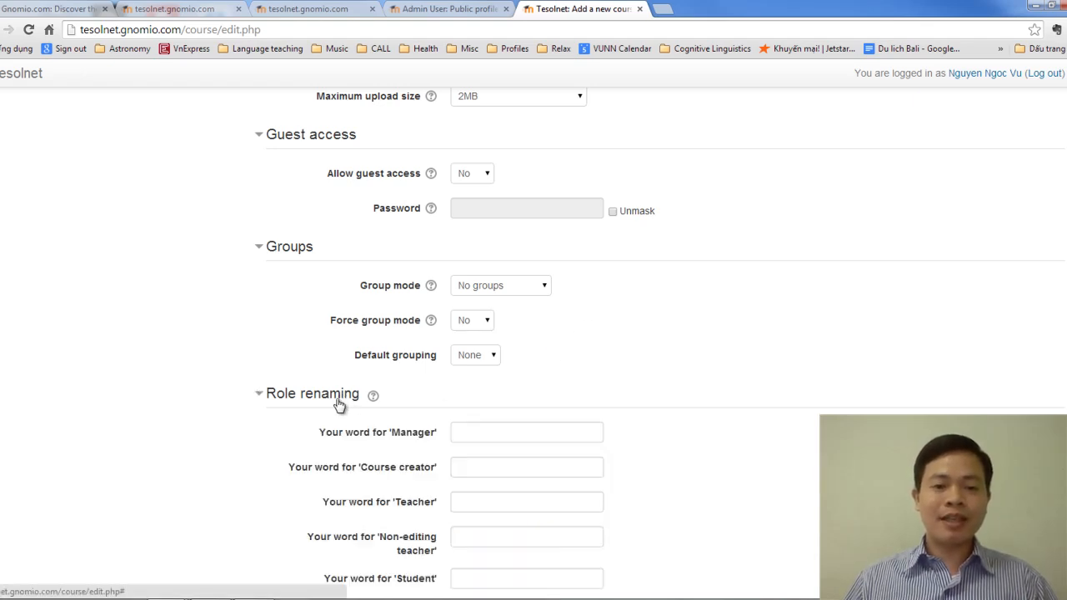
{"action": "scroll", "coordinate": [532, 366], "scroll_direction": "down", "scroll_amount": 2}
{"action": "scroll", "coordinate": [522, 333], "scroll_direction": "down", "scroll_amount": 2}
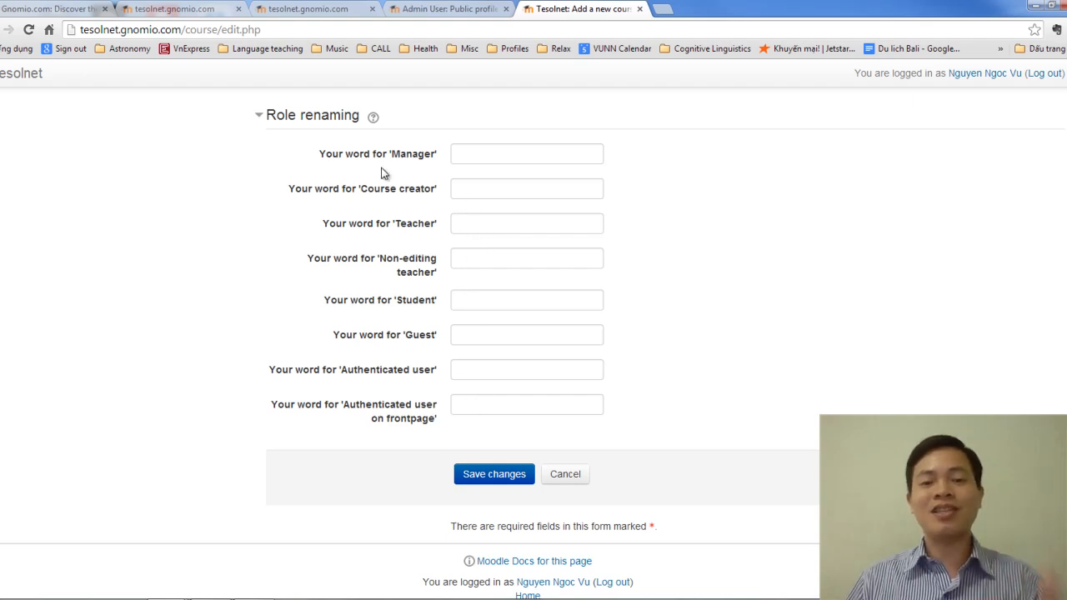
{"action": "scroll", "coordinate": [575, 427], "scroll_direction": "down", "scroll_amount": 1}
{"action": "scroll", "coordinate": [583, 423], "scroll_direction": "up", "scroll_amount": 15}
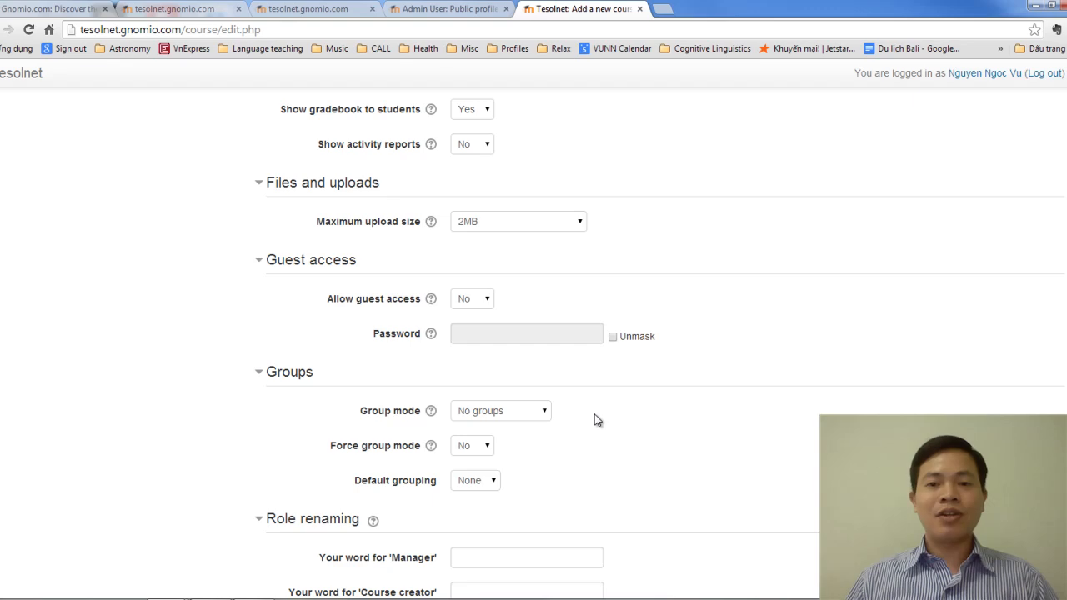
{"action": "scroll", "coordinate": [596, 417], "scroll_direction": "up", "scroll_amount": 4}
{"action": "scroll", "coordinate": [595, 417], "scroll_direction": "down", "scroll_amount": 19}
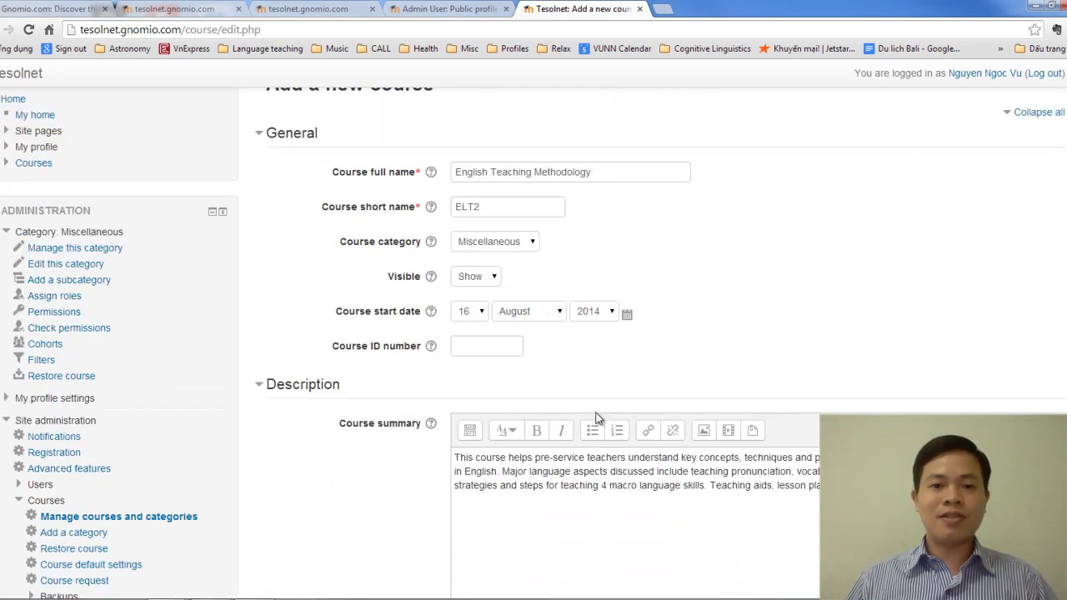
Step: Save the English Teaching Methodology course and find it under the site home's Available courses
{"action": "left_click", "coordinate": [533, 461]}
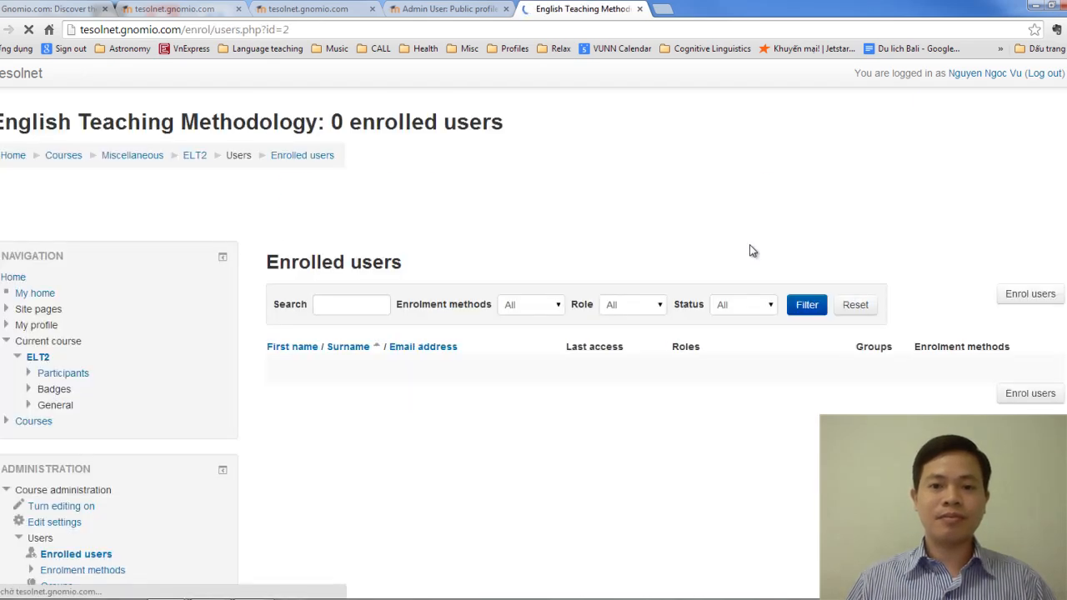
{"action": "left_click", "coordinate": [13, 158]}
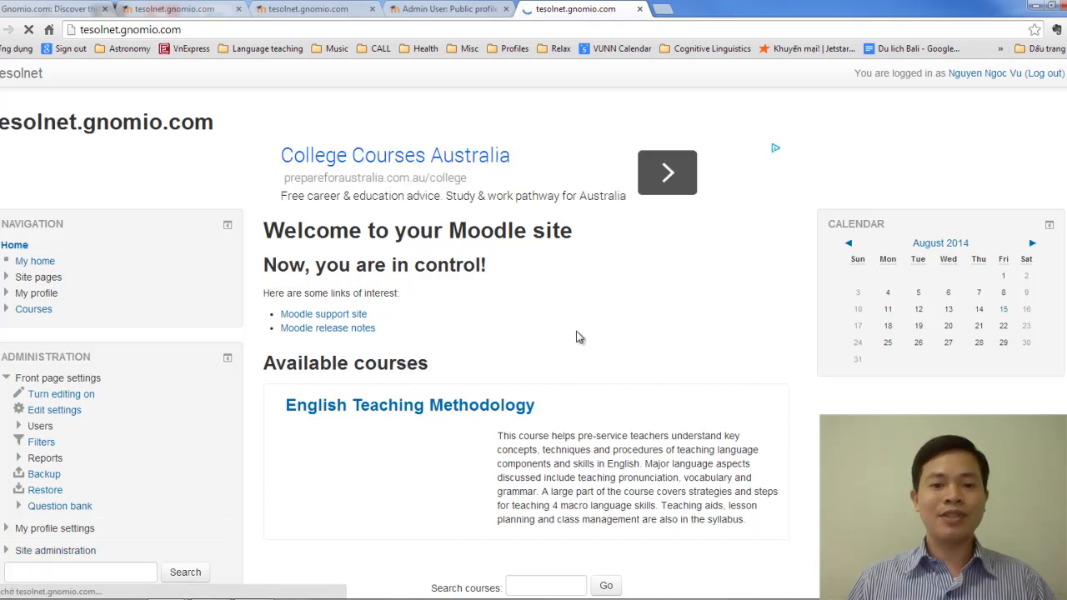
{"action": "scroll", "coordinate": [576, 337], "scroll_direction": "down", "scroll_amount": 1}
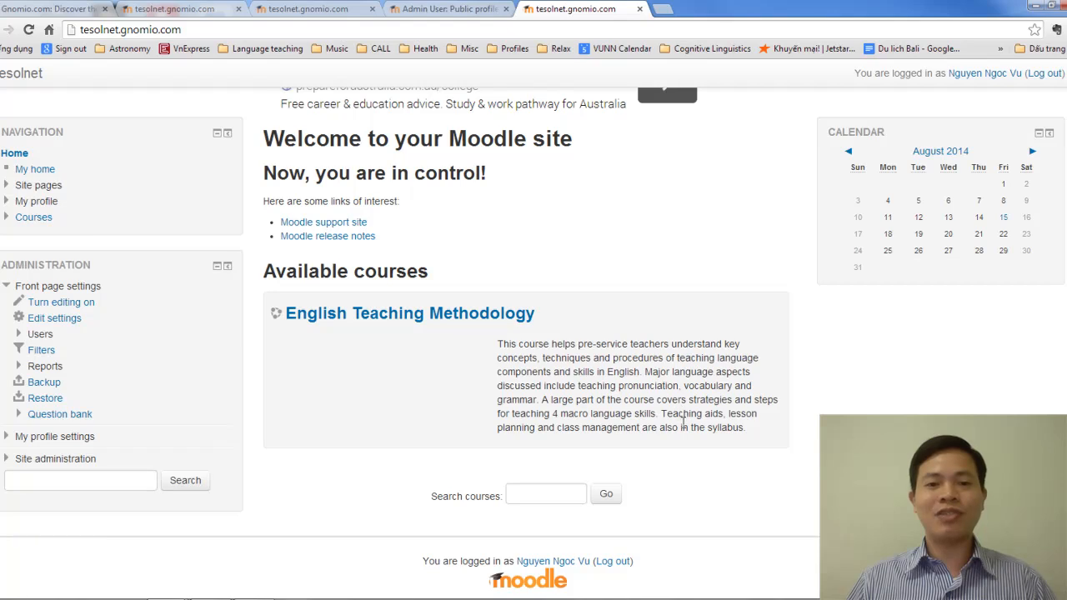
{"action": "scroll", "coordinate": [685, 425], "scroll_direction": "up", "scroll_amount": 1}
{"action": "scroll", "coordinate": [686, 425], "scroll_direction": "down", "scroll_amount": 1}
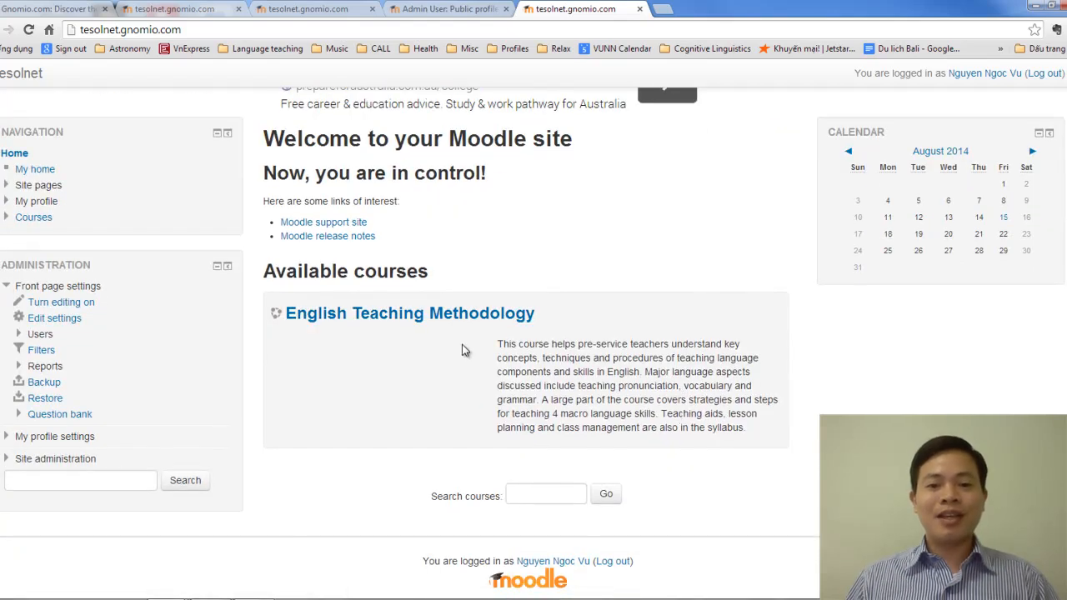
{"action": "left_click", "coordinate": [510, 319]}
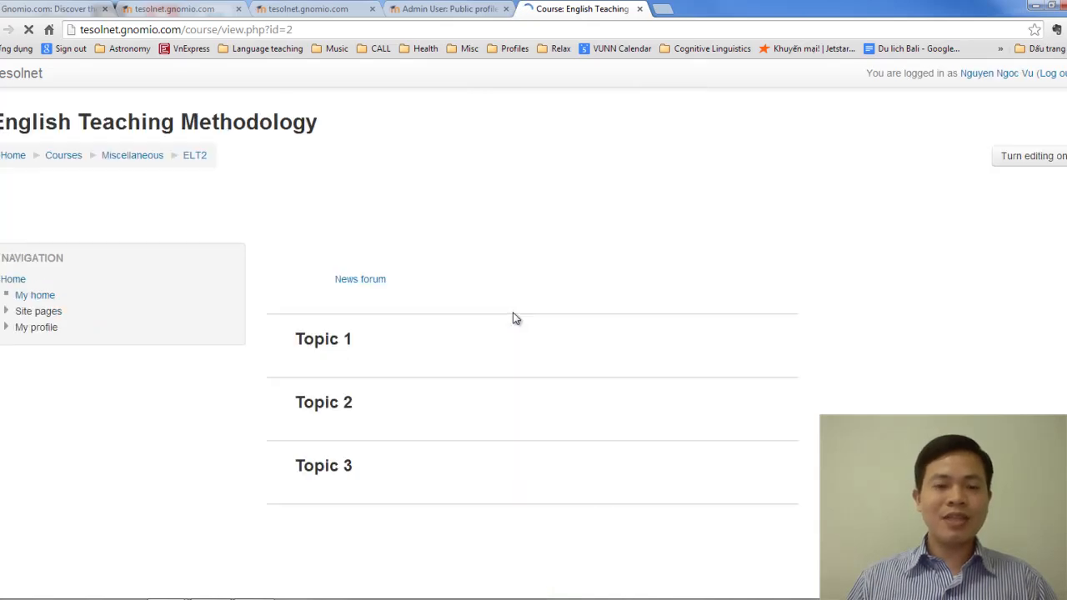
{"action": "scroll", "coordinate": [514, 315], "scroll_direction": "down", "scroll_amount": 2}
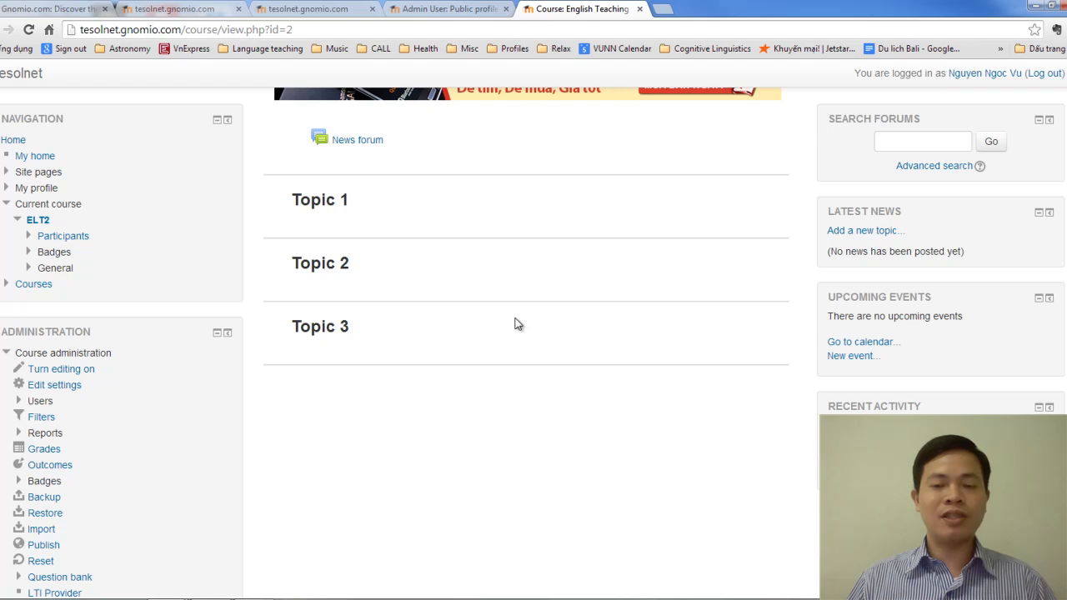
{"action": "scroll", "coordinate": [517, 323], "scroll_direction": "up", "scroll_amount": 2}
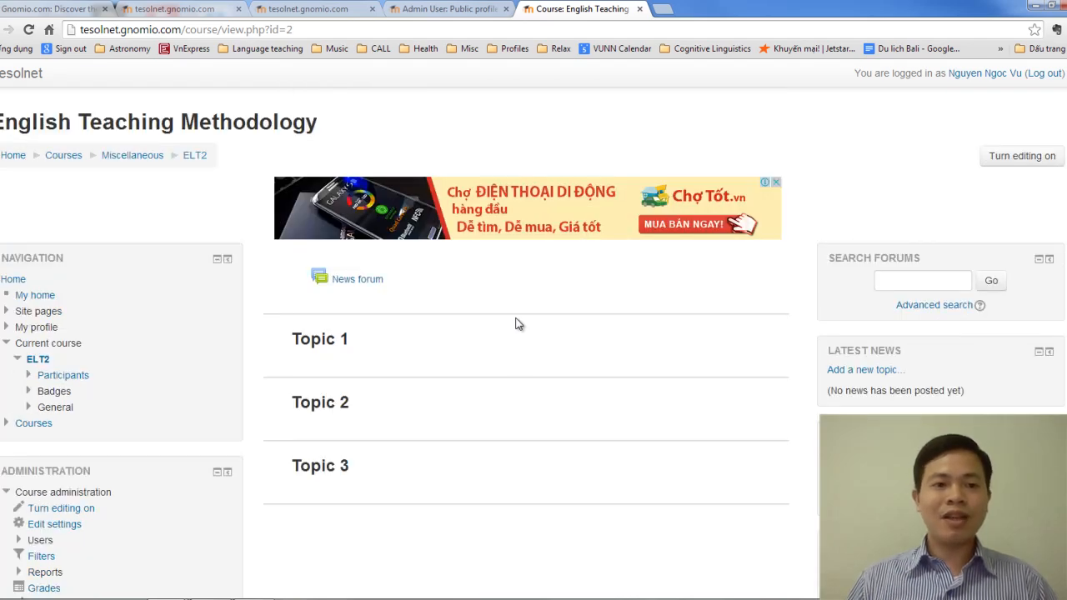
{"action": "scroll", "coordinate": [515, 323], "scroll_direction": "down", "scroll_amount": 2}
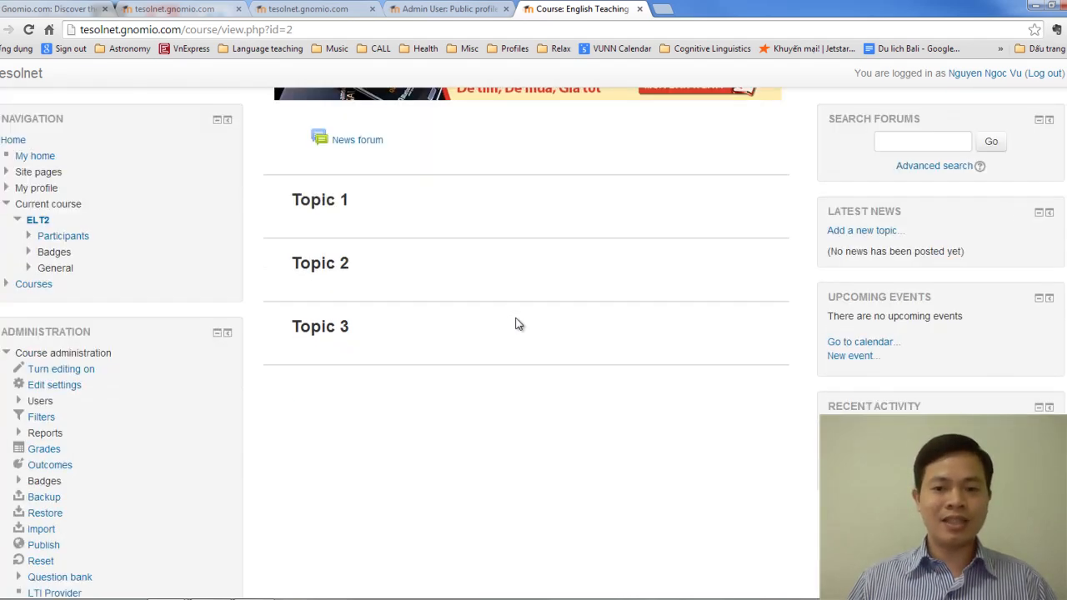
{"action": "scroll", "coordinate": [517, 324], "scroll_direction": "up", "scroll_amount": 2}
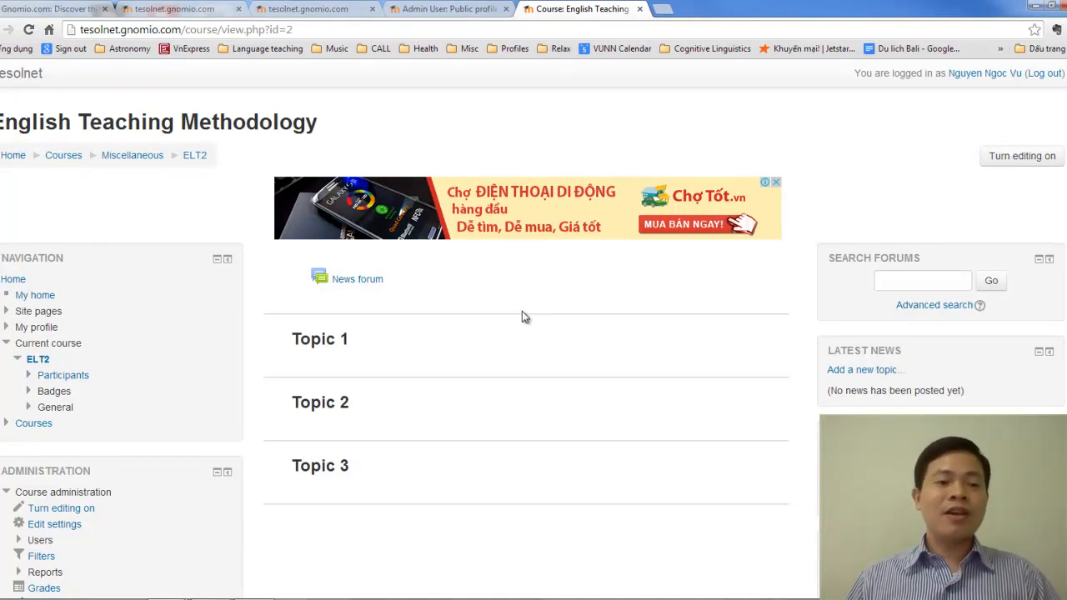
{"action": "scroll", "coordinate": [472, 329], "scroll_direction": "down", "scroll_amount": 3}
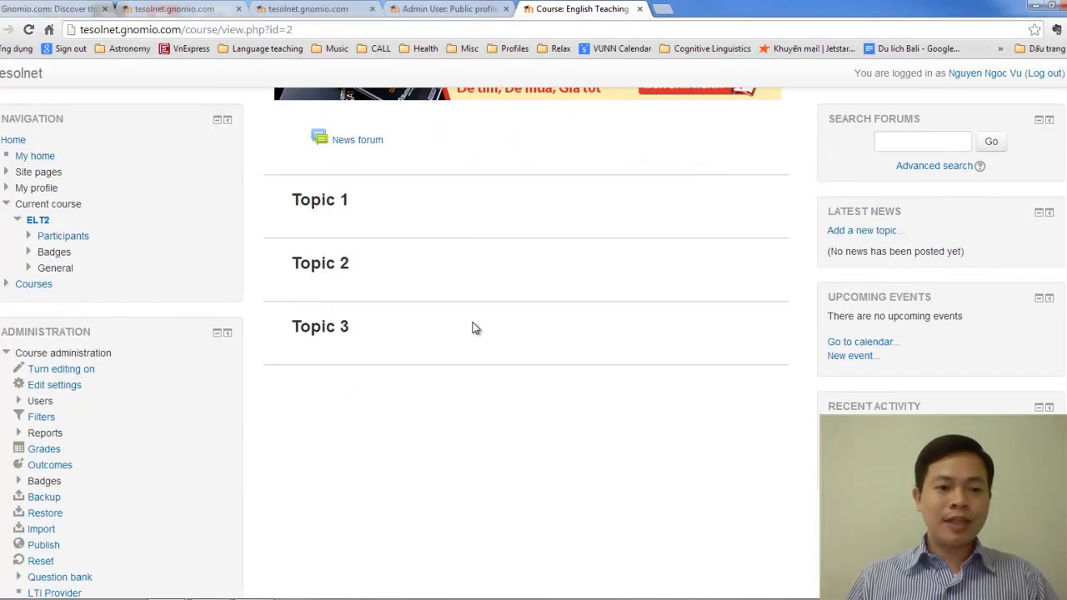
Step: Go to ELT2's Enrolled users list via Course administration and open Enrol users
{"action": "left_click", "coordinate": [42, 401]}
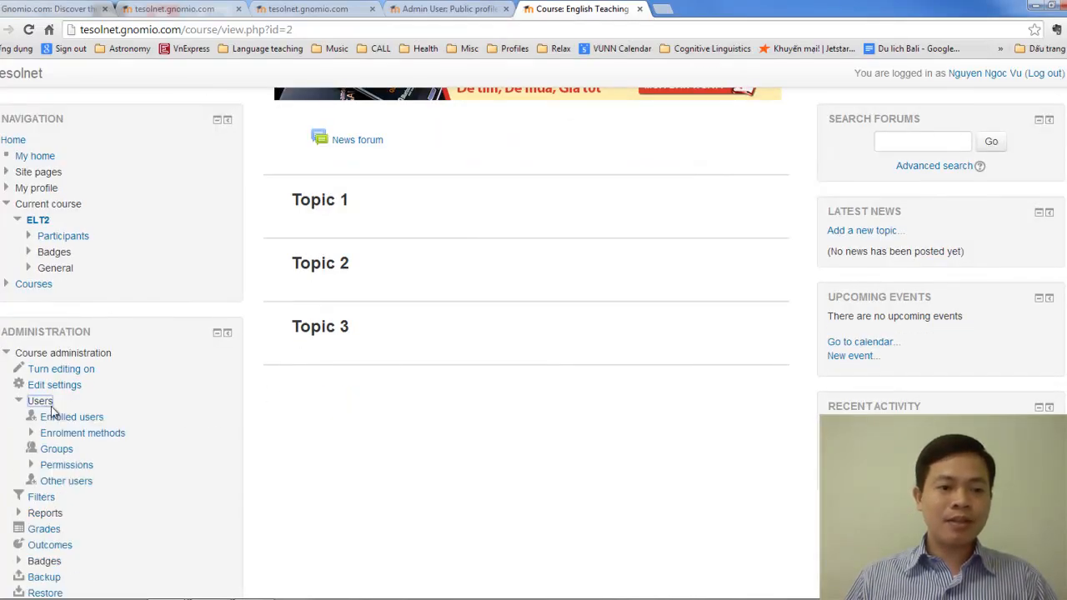
{"action": "left_click", "coordinate": [90, 422]}
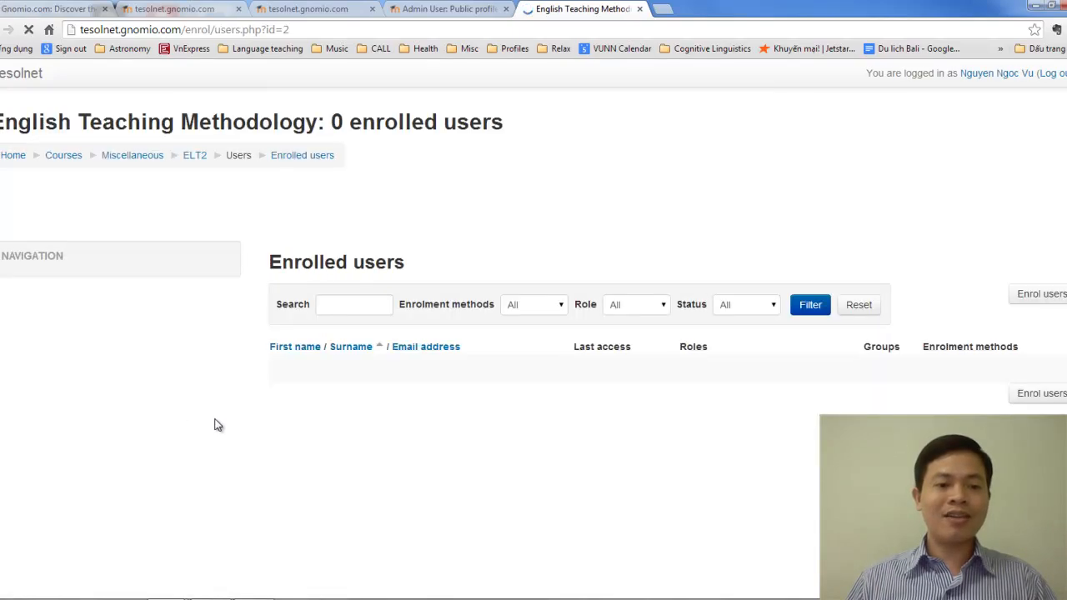
{"action": "left_click", "coordinate": [1030, 295]}
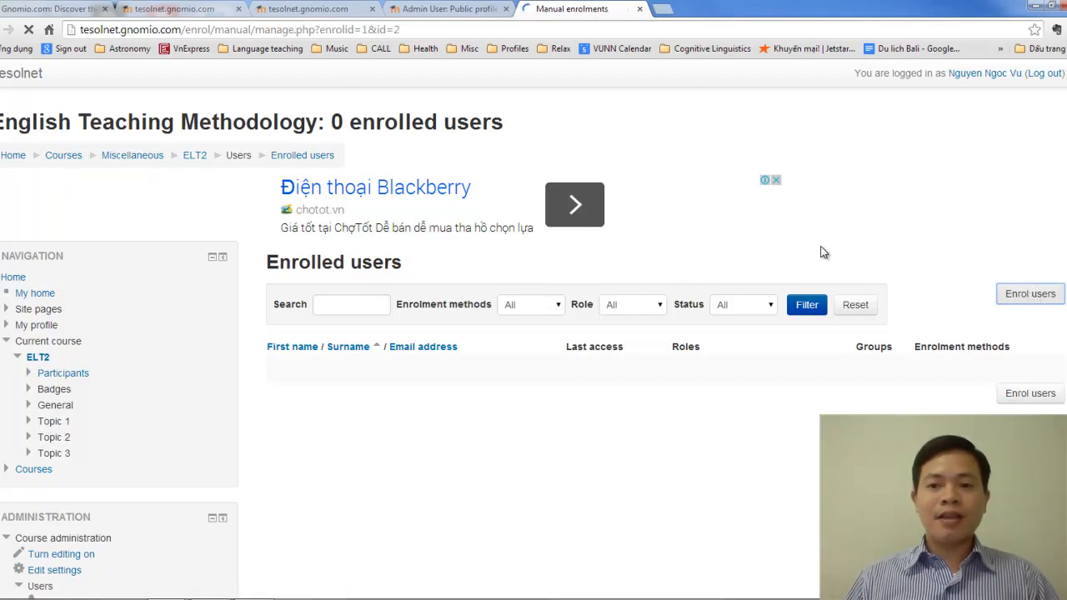
{"action": "scroll", "coordinate": [689, 236], "scroll_direction": "down", "scroll_amount": 2}
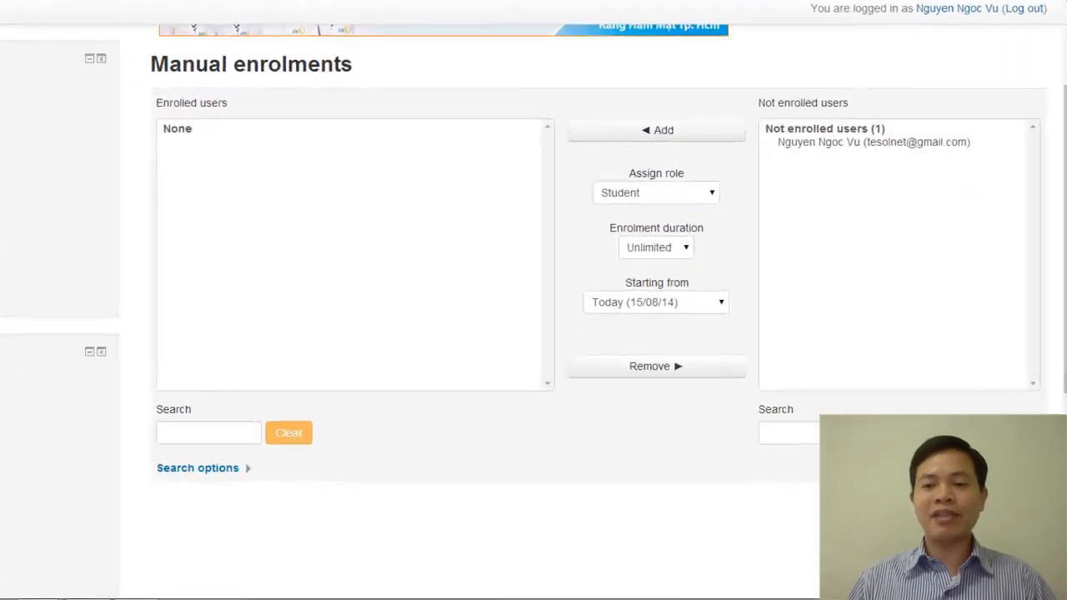
Step: Select the admin account from Not enrolled users, assign the Teacher role, and add it
{"action": "left_click", "coordinate": [820, 439]}
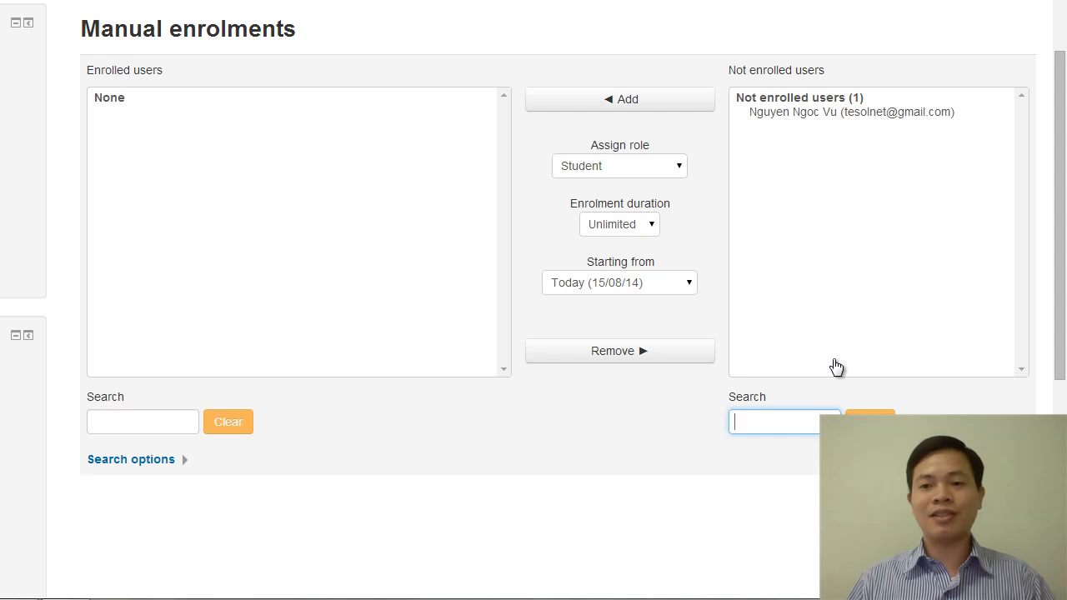
{"action": "left_click", "coordinate": [816, 115]}
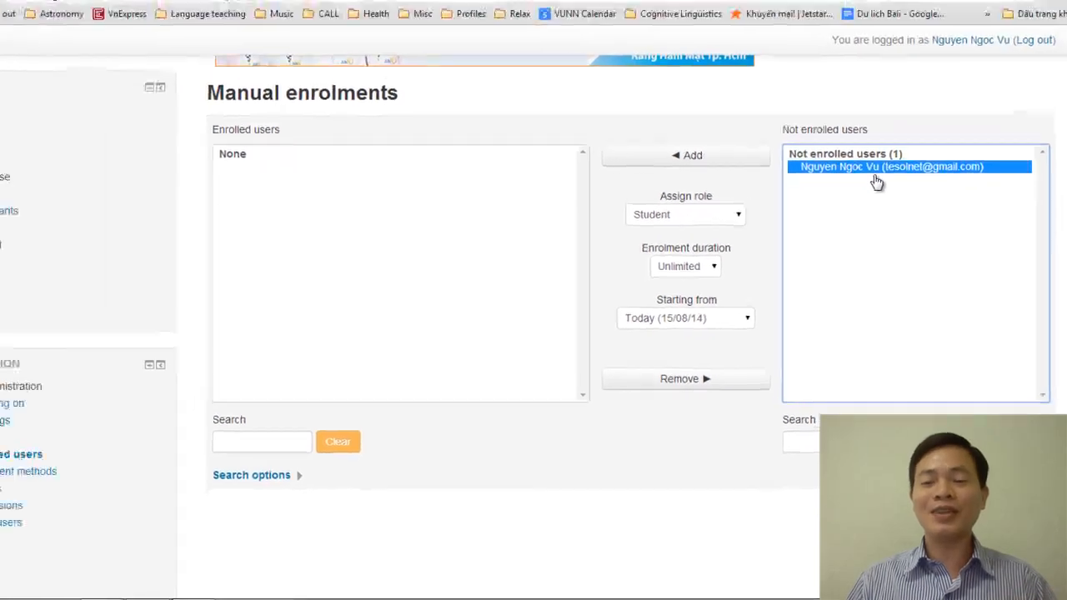
{"action": "left_click", "coordinate": [683, 218]}
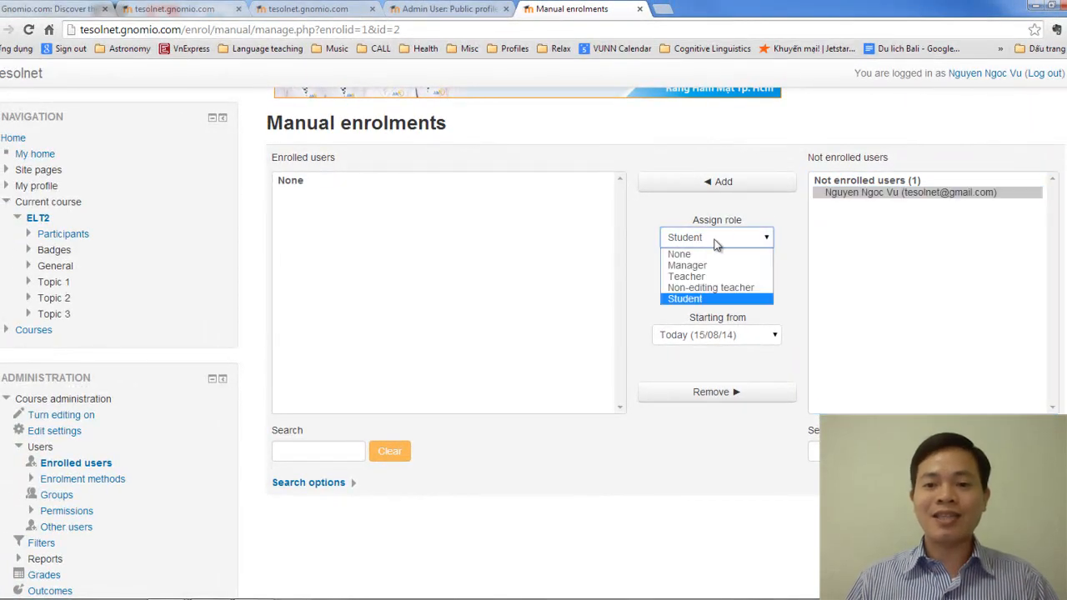
{"action": "left_click", "coordinate": [715, 276]}
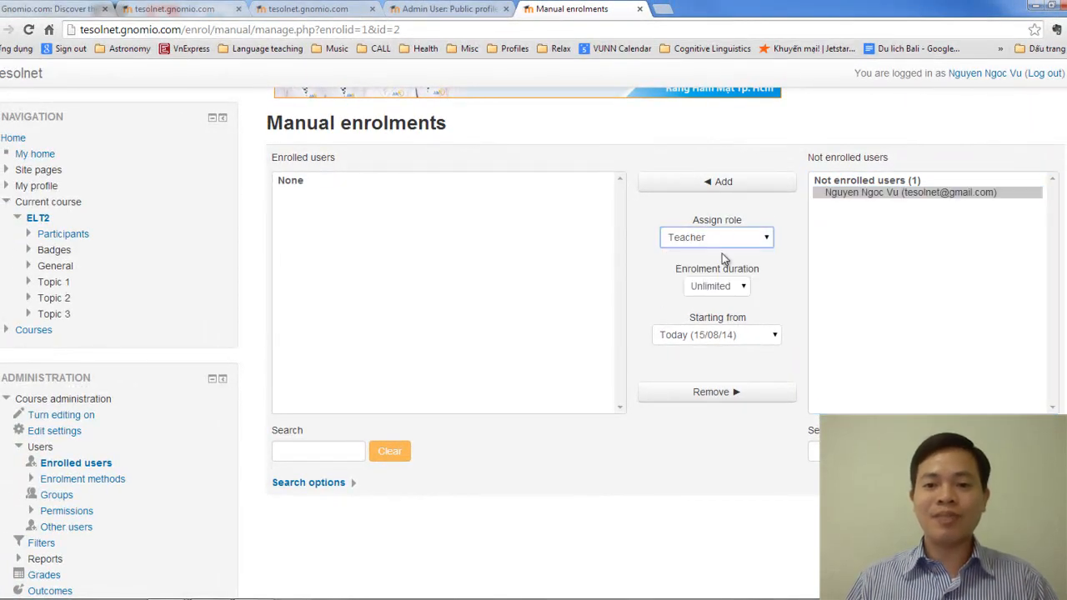
{"action": "left_click", "coordinate": [750, 183]}
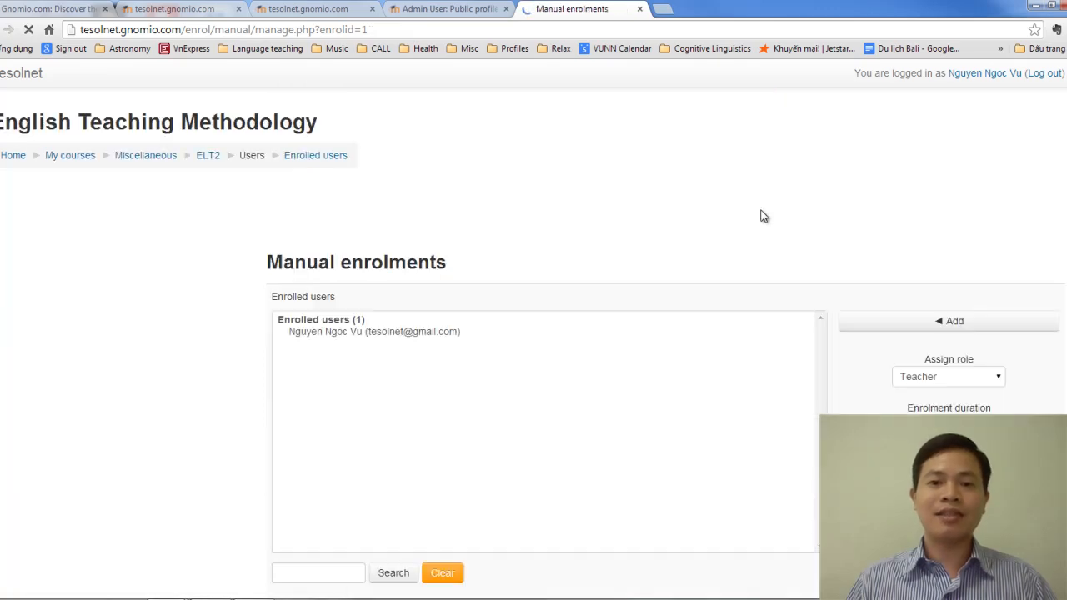
{"action": "scroll", "coordinate": [550, 431], "scroll_direction": "down", "scroll_amount": 3}
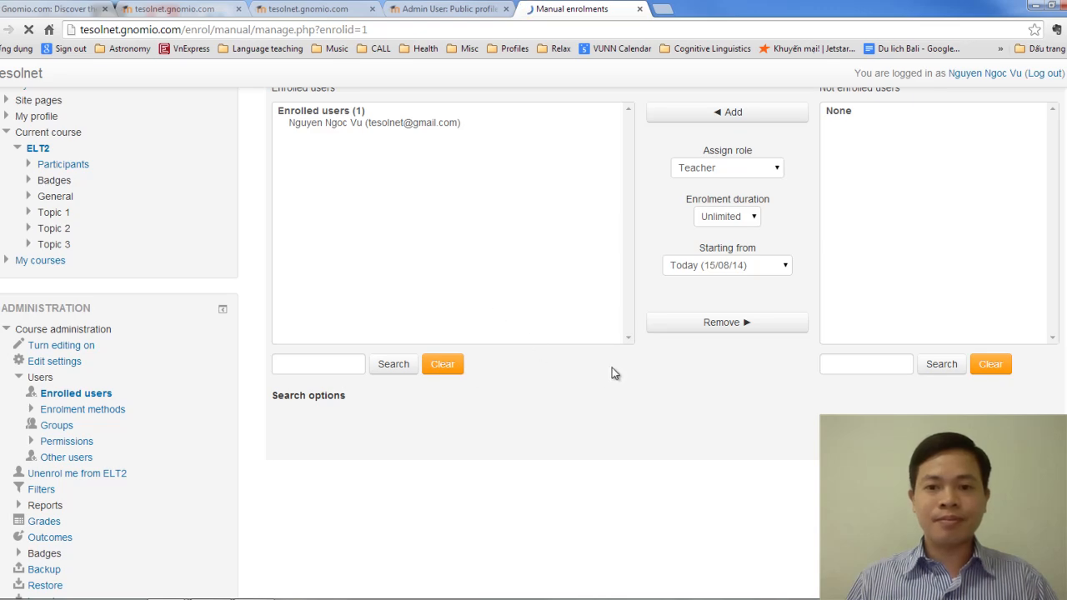
{"action": "scroll", "coordinate": [611, 368], "scroll_direction": "up", "scroll_amount": 3}
{"action": "scroll", "coordinate": [611, 370], "scroll_direction": "down", "scroll_amount": 3}
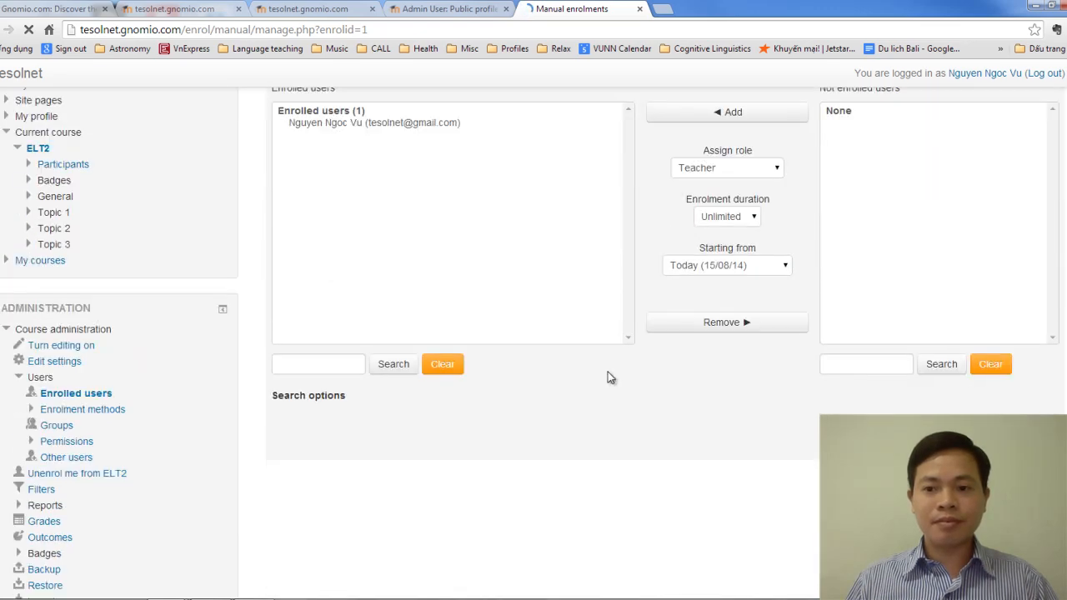
{"action": "scroll", "coordinate": [606, 382], "scroll_direction": "down", "scroll_amount": 4}
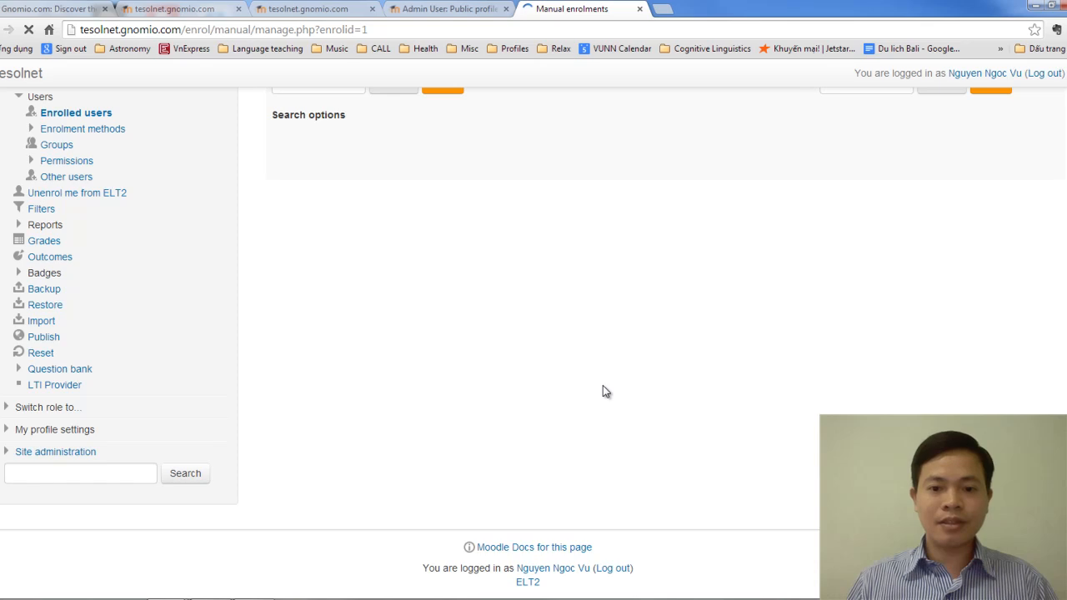
{"action": "scroll", "coordinate": [603, 388], "scroll_direction": "up", "scroll_amount": 5}
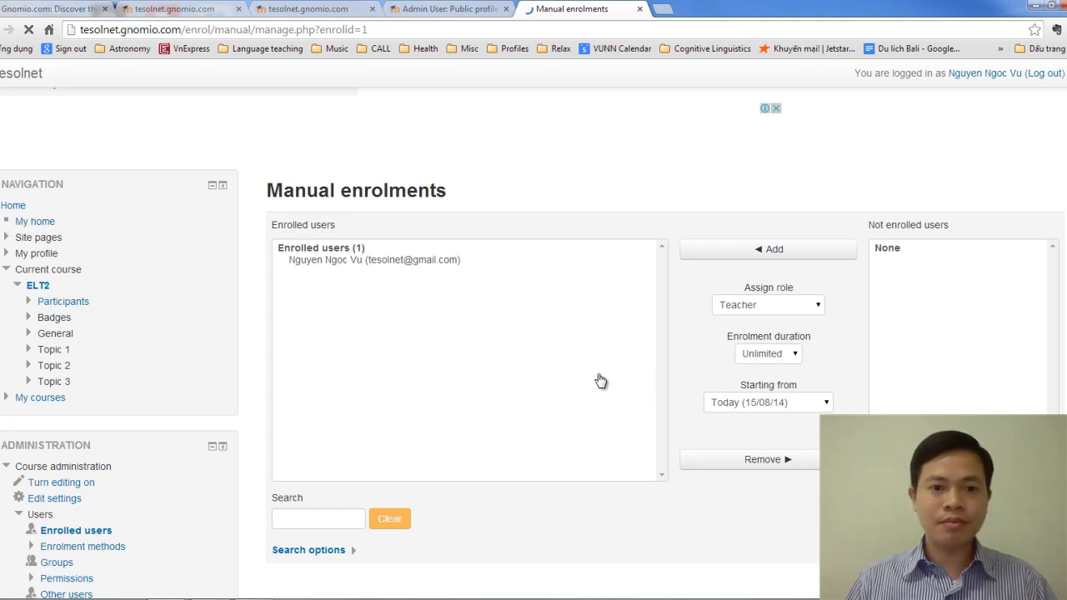
{"action": "scroll", "coordinate": [601, 380], "scroll_direction": "down", "scroll_amount": 1}
{"action": "scroll", "coordinate": [533, 417], "scroll_direction": "down", "scroll_amount": 1}
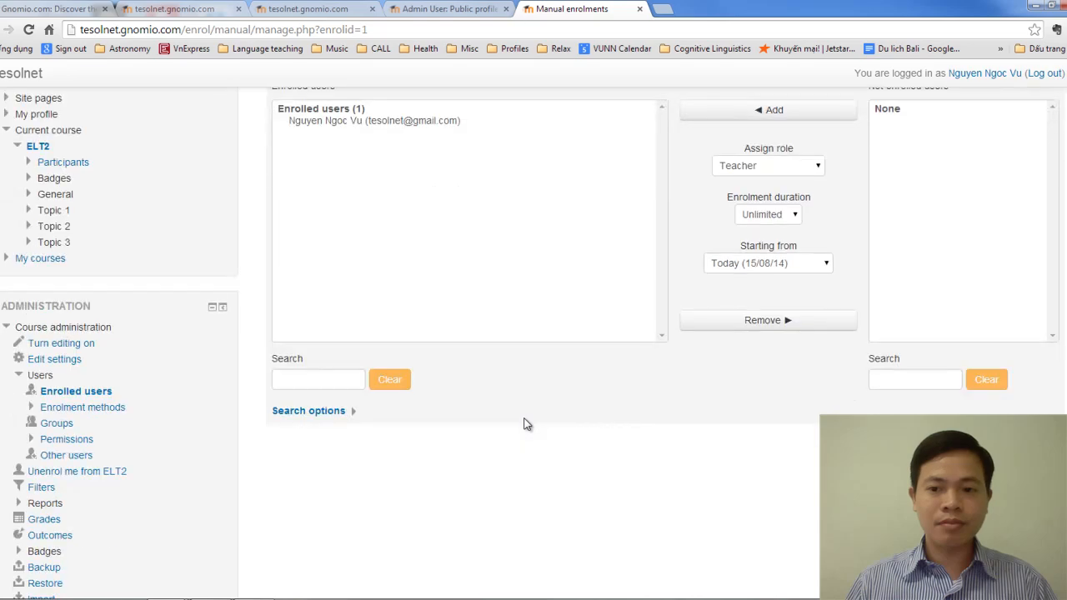
{"action": "scroll", "coordinate": [524, 424], "scroll_direction": "up", "scroll_amount": 3}
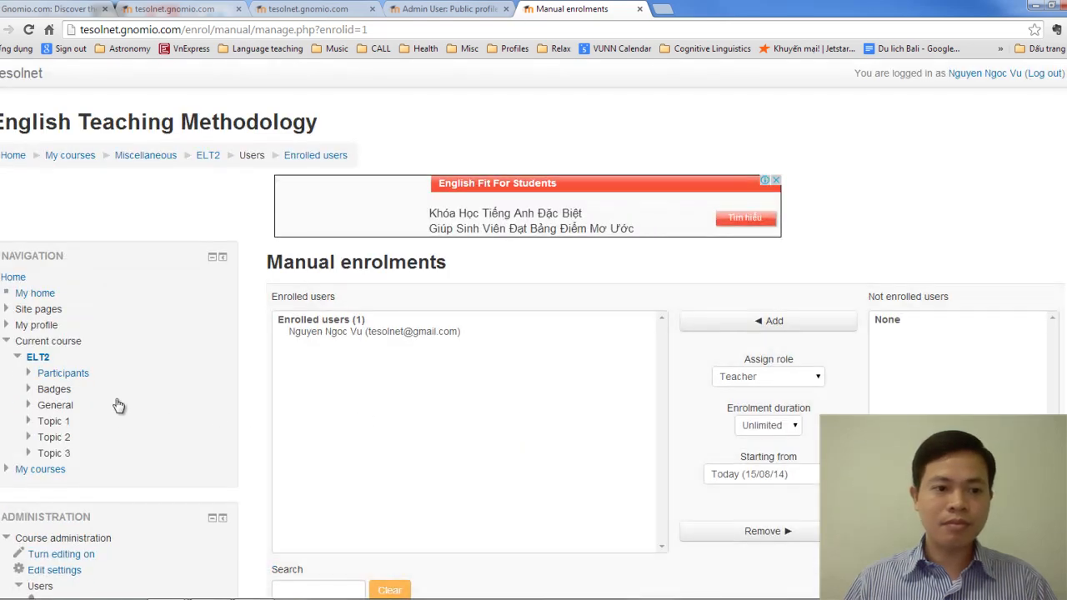
{"action": "scroll", "coordinate": [125, 404], "scroll_direction": "down", "scroll_amount": 1}
Step: Open ELT2's Enrolled users list to verify the single manual Teacher enrolment
{"action": "left_click", "coordinate": [91, 539]}
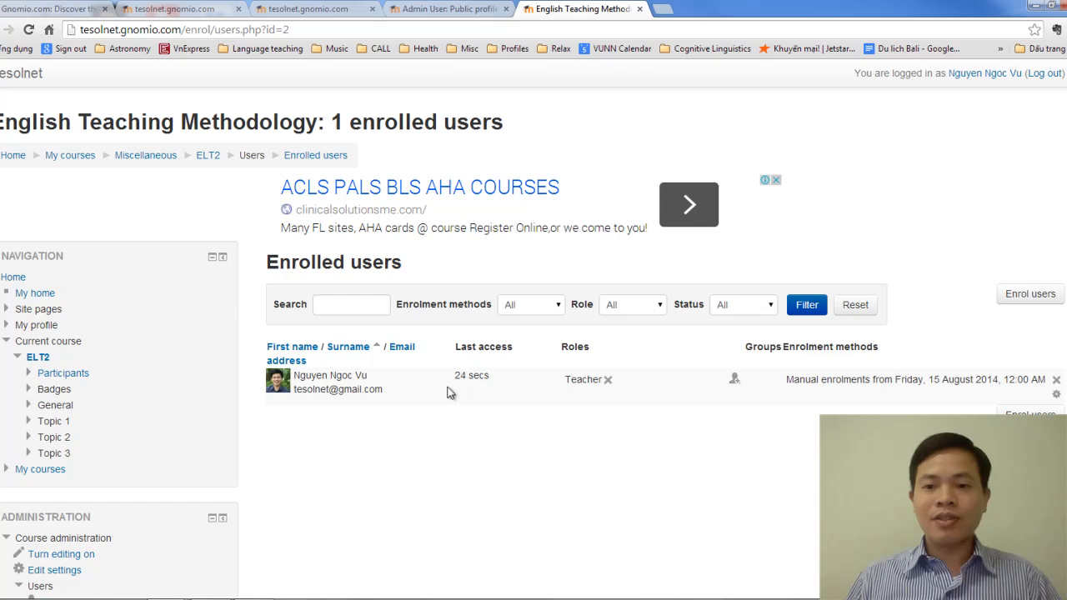
{"action": "scroll", "coordinate": [430, 370], "scroll_direction": "down", "scroll_amount": 3}
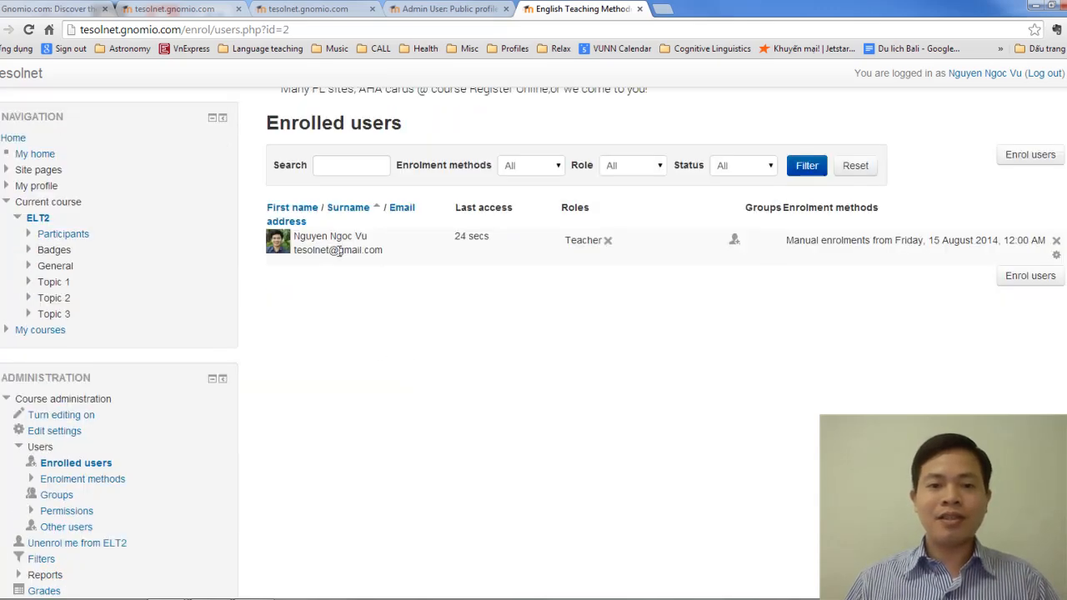